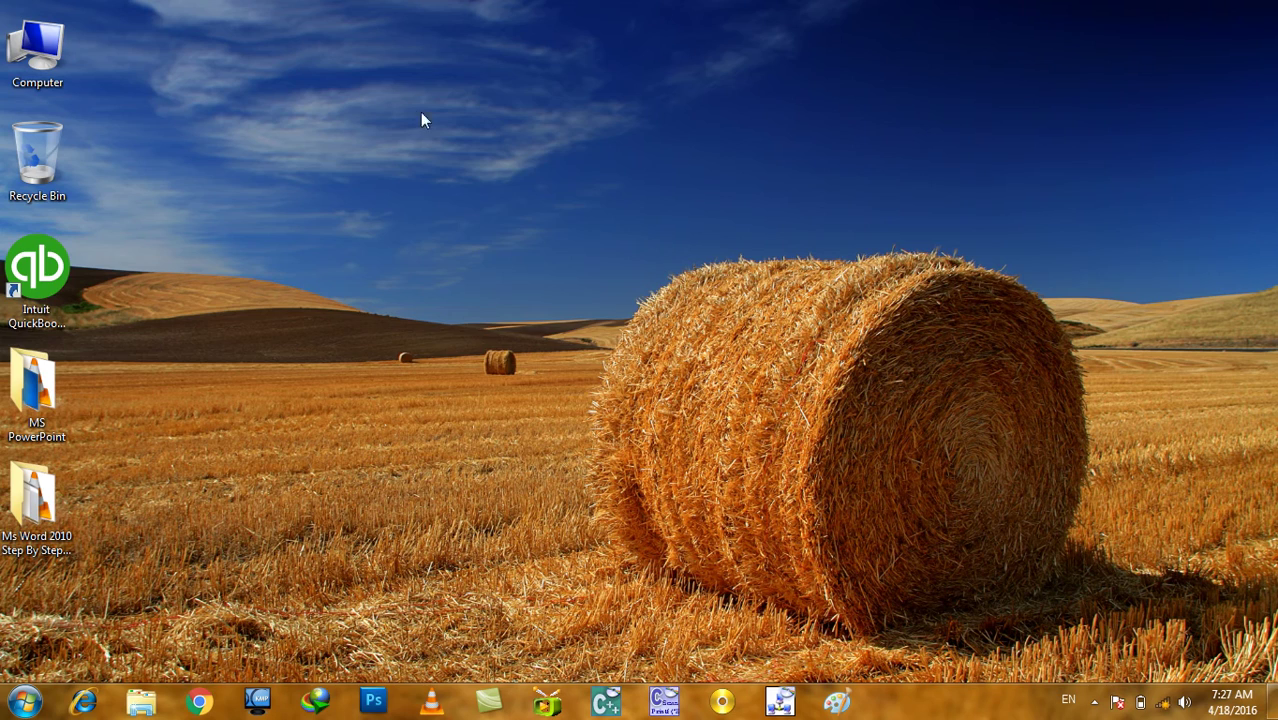
# - Launch PowerPoint from the Run dialog with a blank presentation
pyautogui.click(471, 160)
pyautogui.press('super+r')
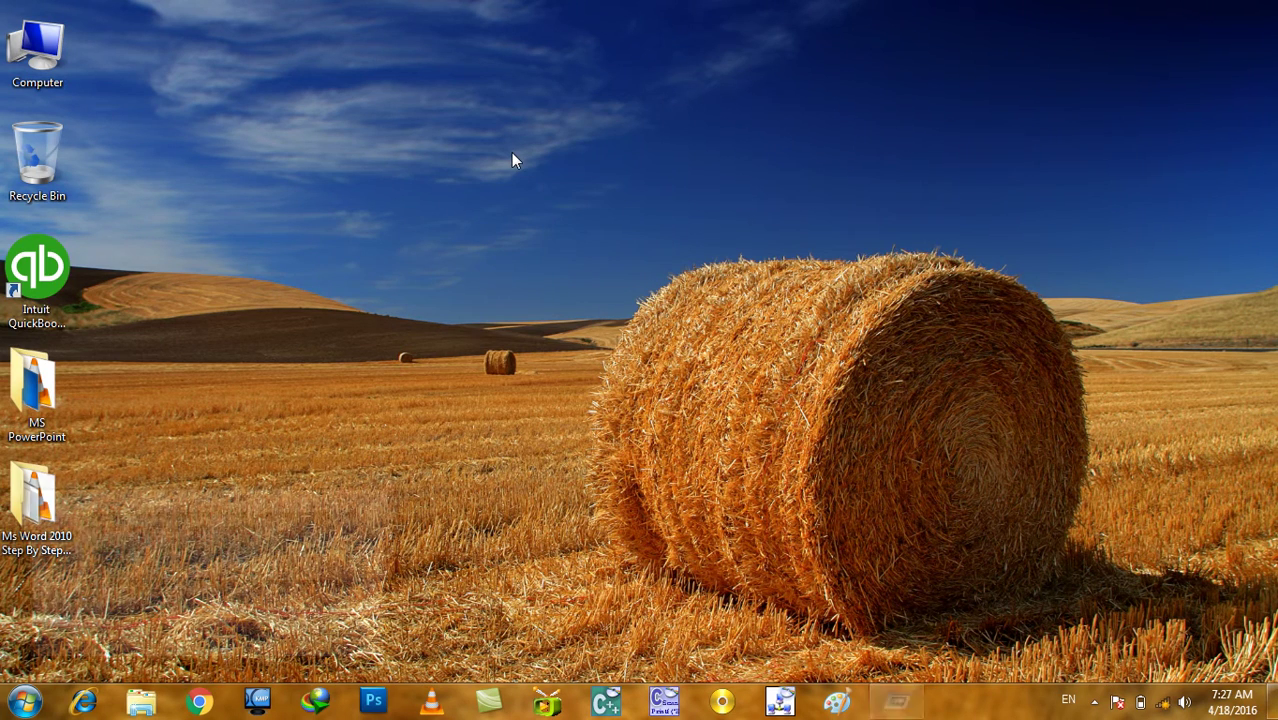
pyautogui.write('po')
pyautogui.write('pnt')
pyautogui.press('Return')
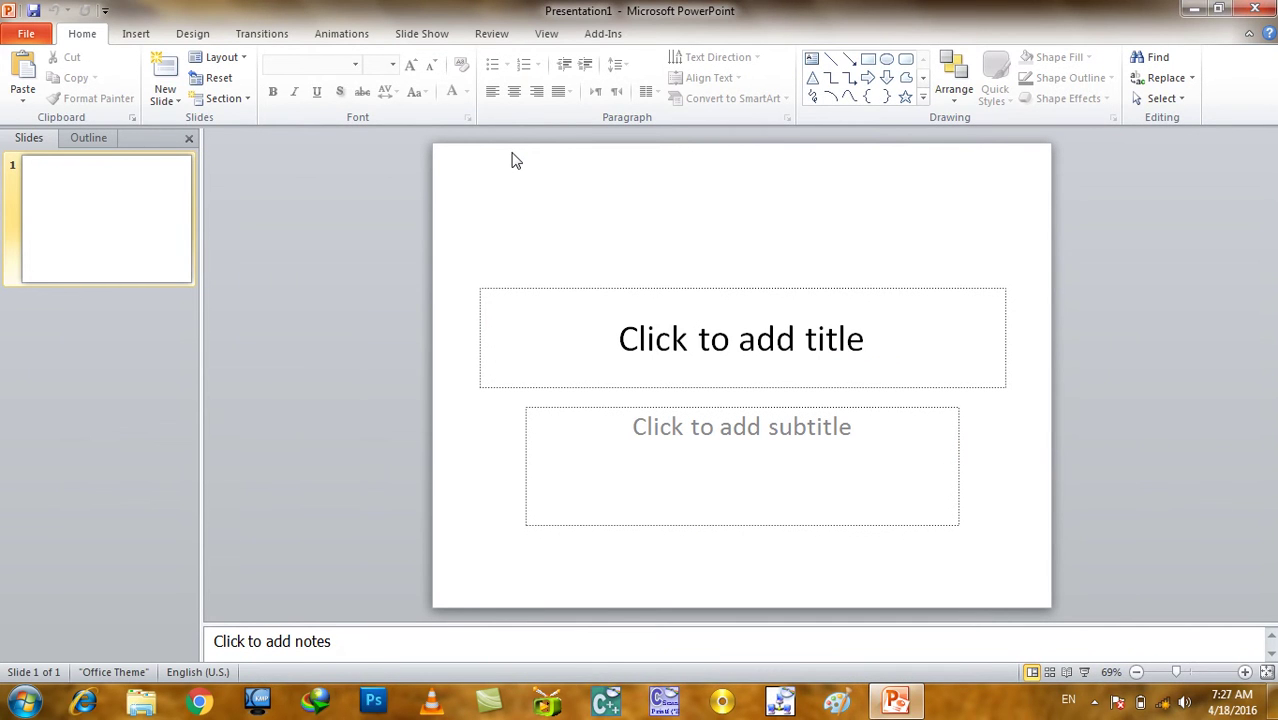
# - Title the first slide 'What is Hardware?' and select the subtitle placeholder
pyautogui.click(124, 33)
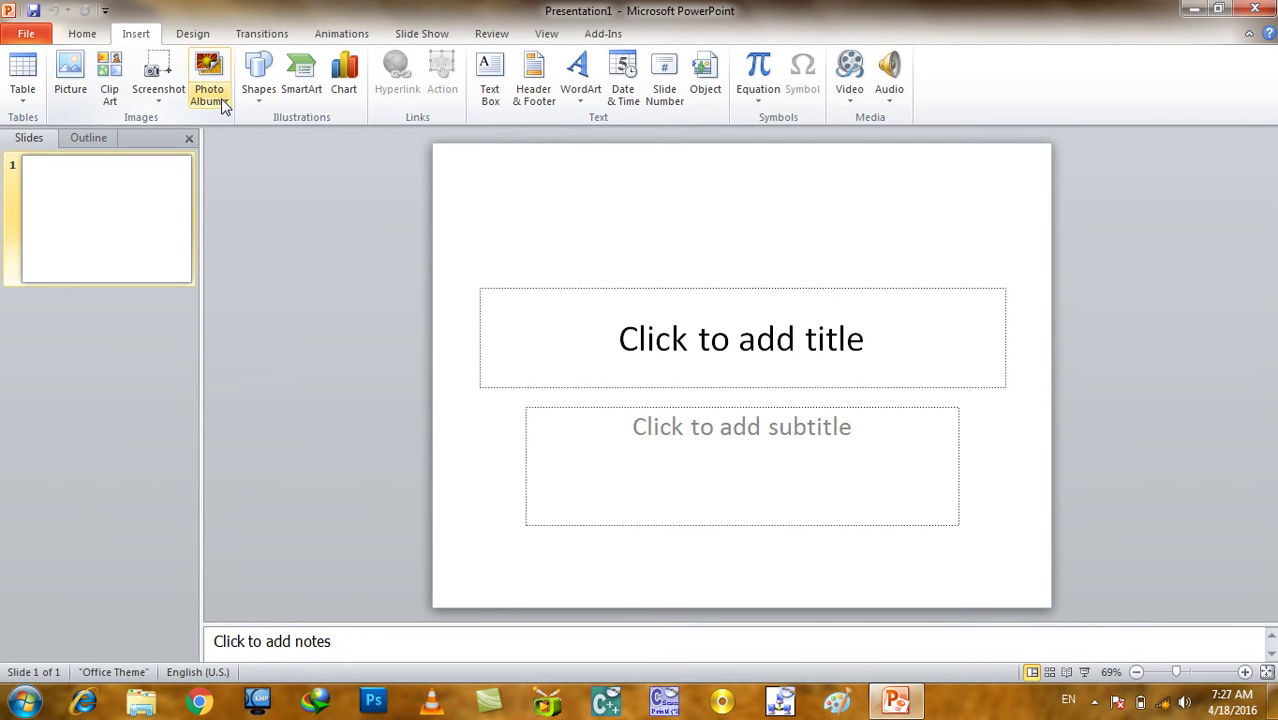
pyautogui.click(819, 315)
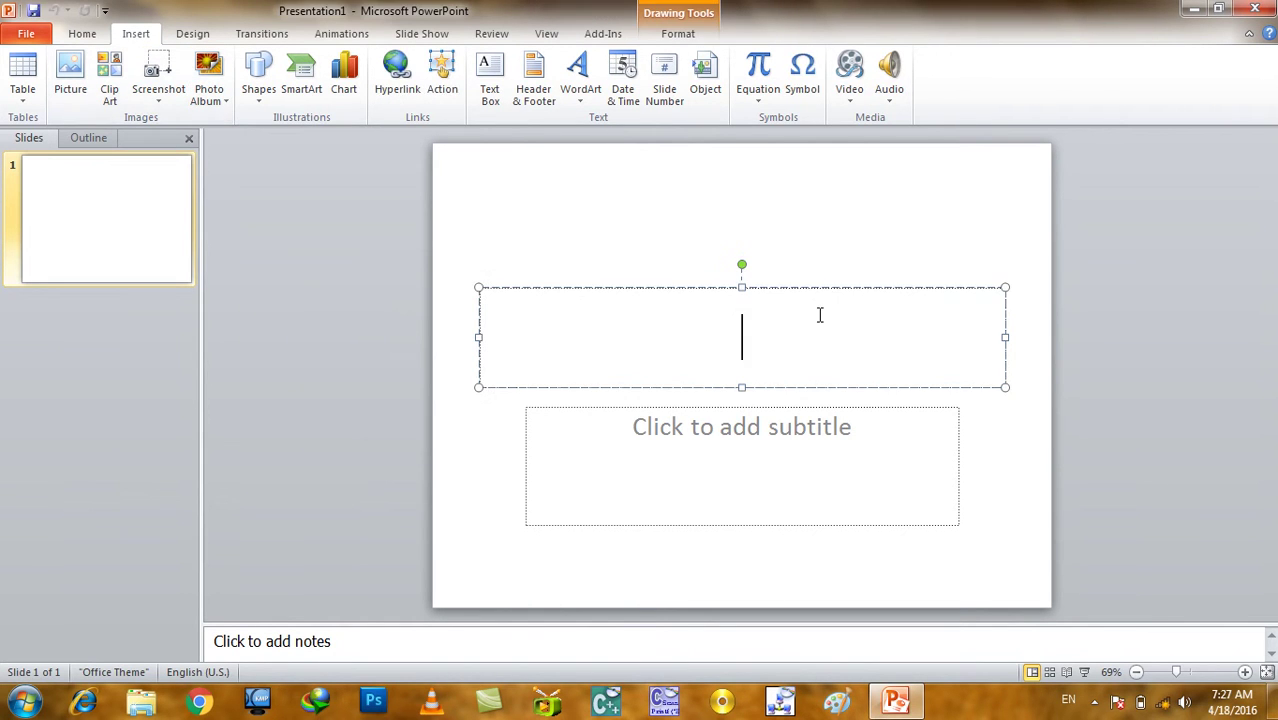
pyautogui.write('What is Hardware?')
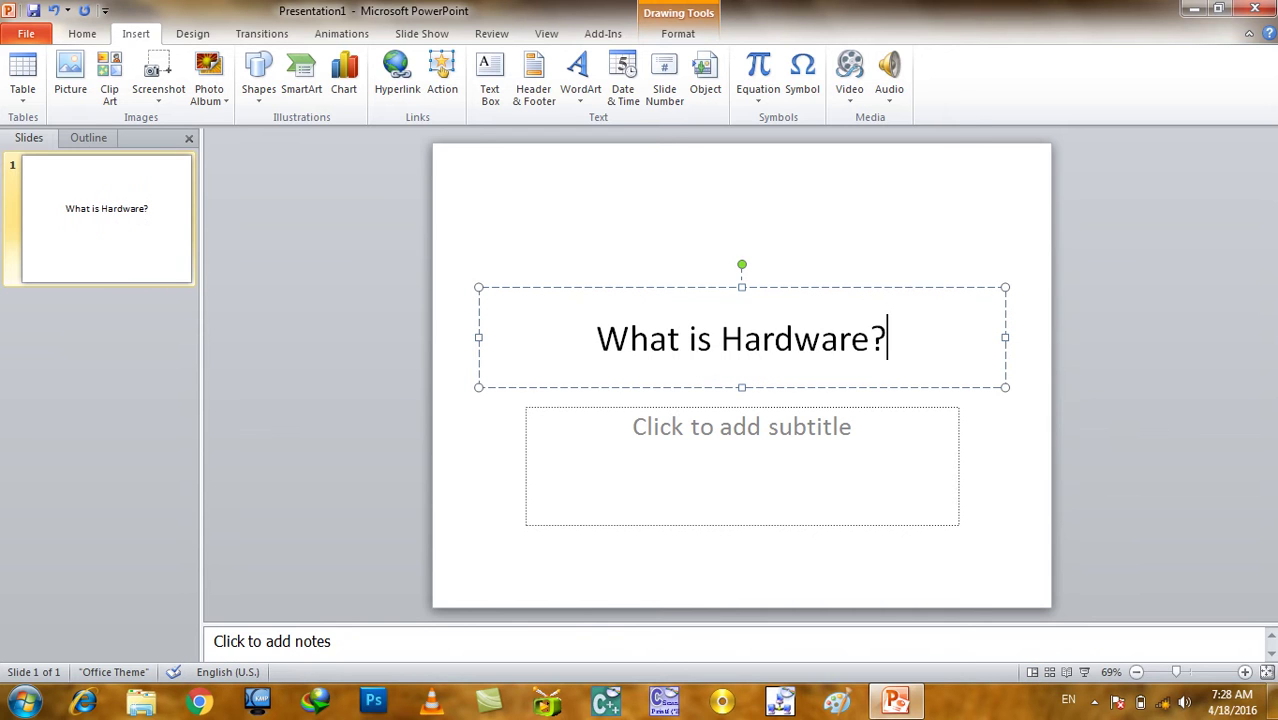
pyautogui.click(630, 406)
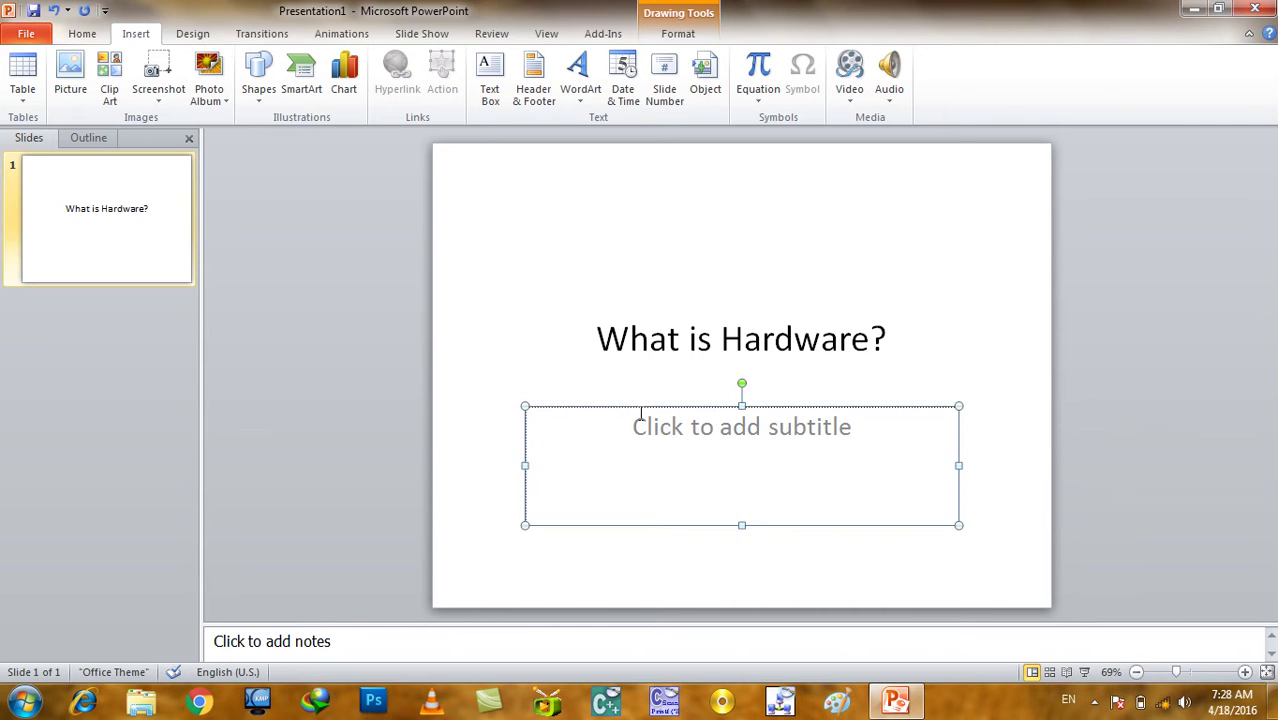
# - Delete the subtitle and add slide 2 'What is Input Device?' with =rand() sample text
pyautogui.press('Delete')
pyautogui.click(159, 354)
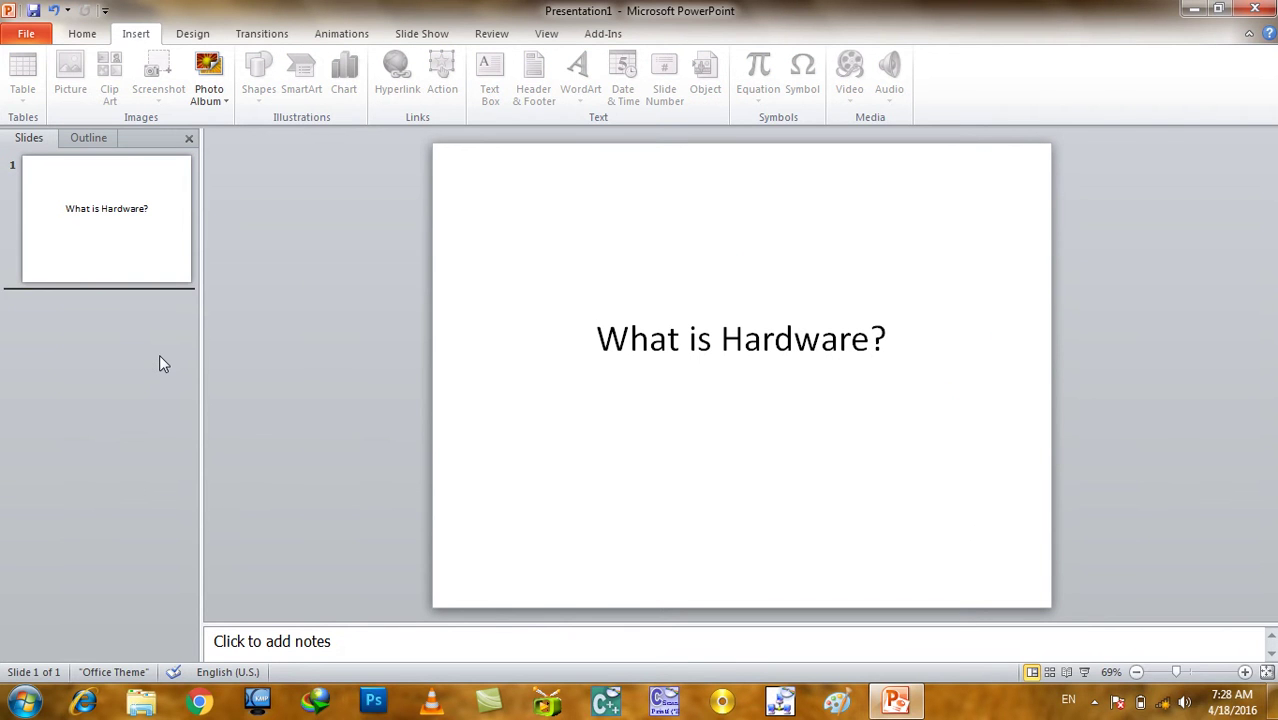
pyautogui.press('Return')
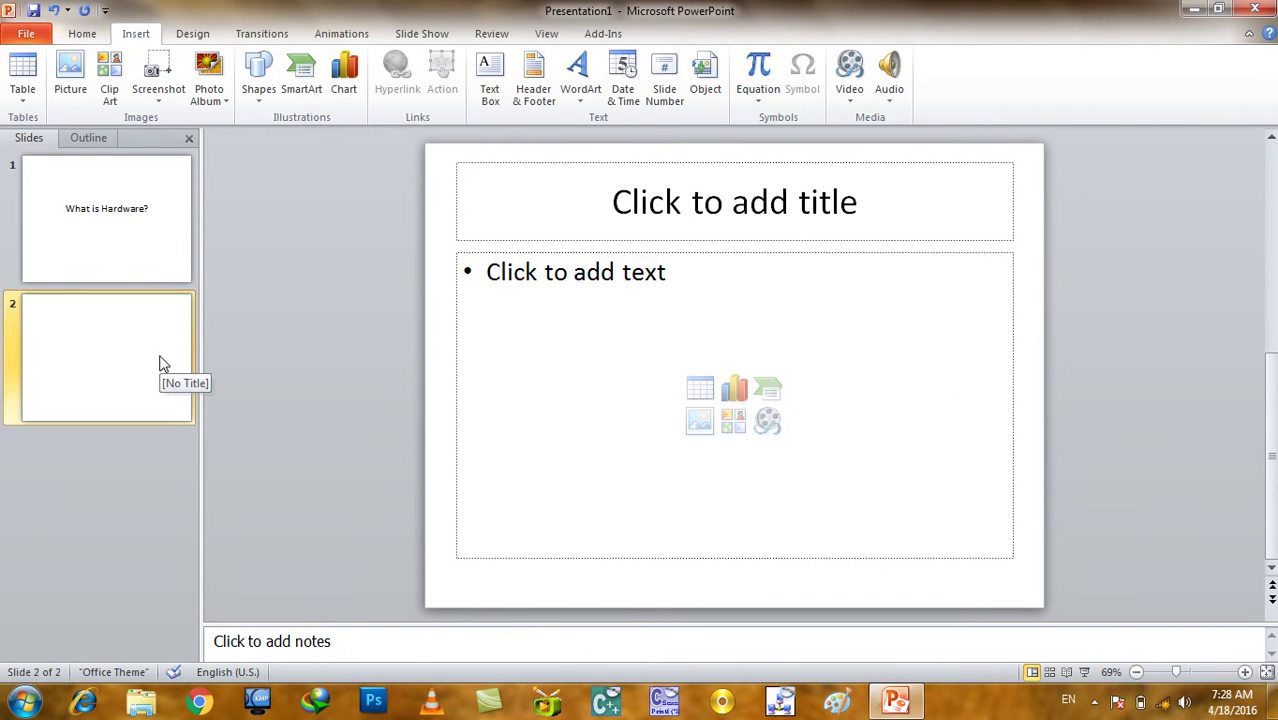
pyautogui.click(643, 197)
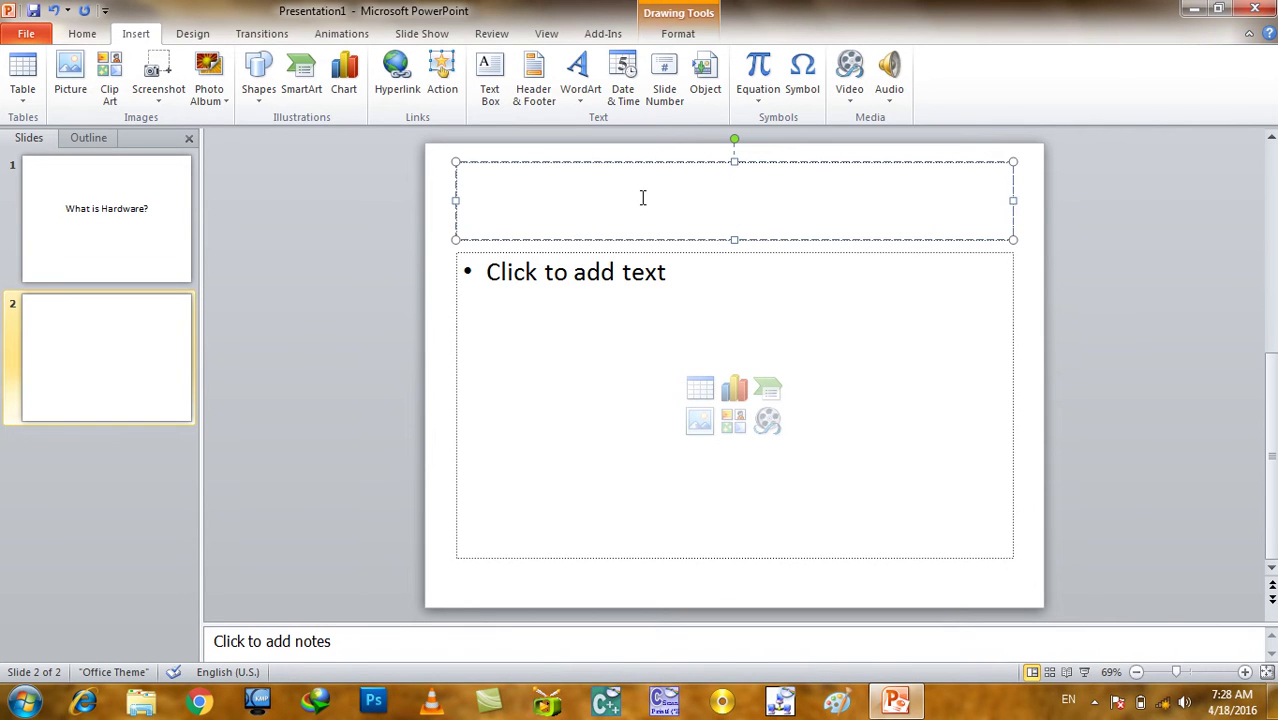
pyautogui.write('What is Input Device?')
pyautogui.click(650, 330)
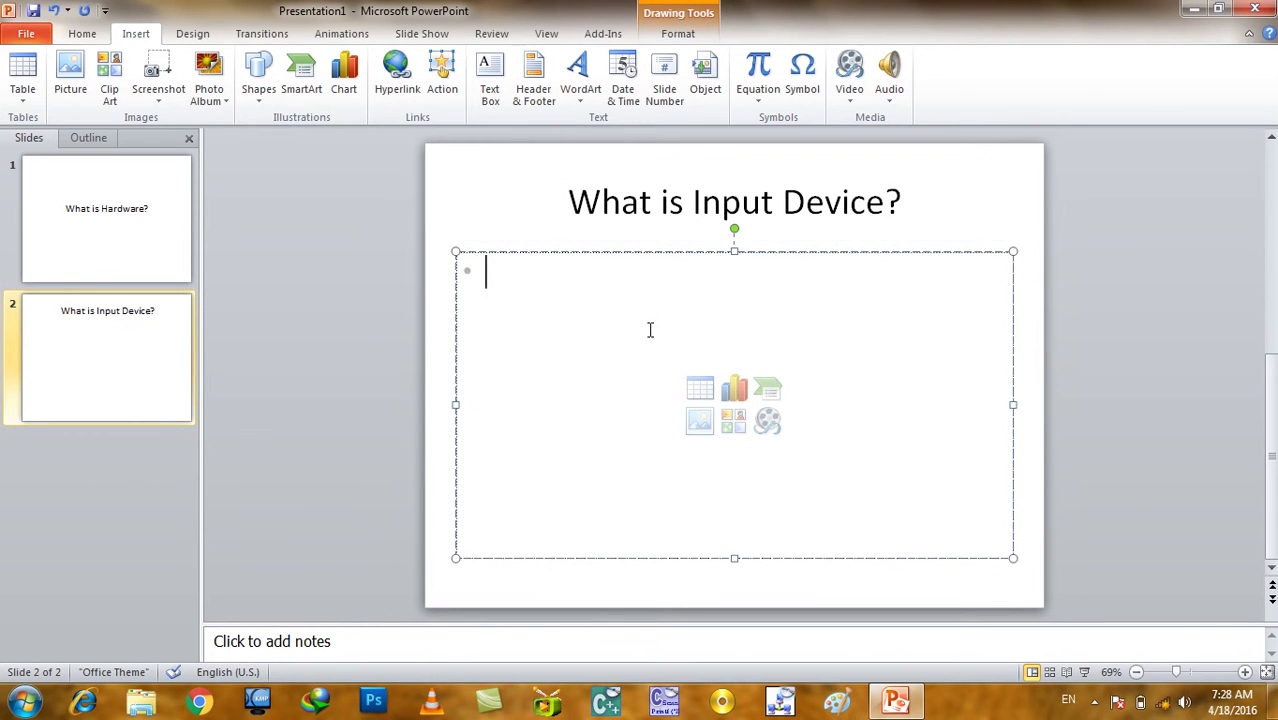
pyautogui.write('=rand()')
pyautogui.press('Return')
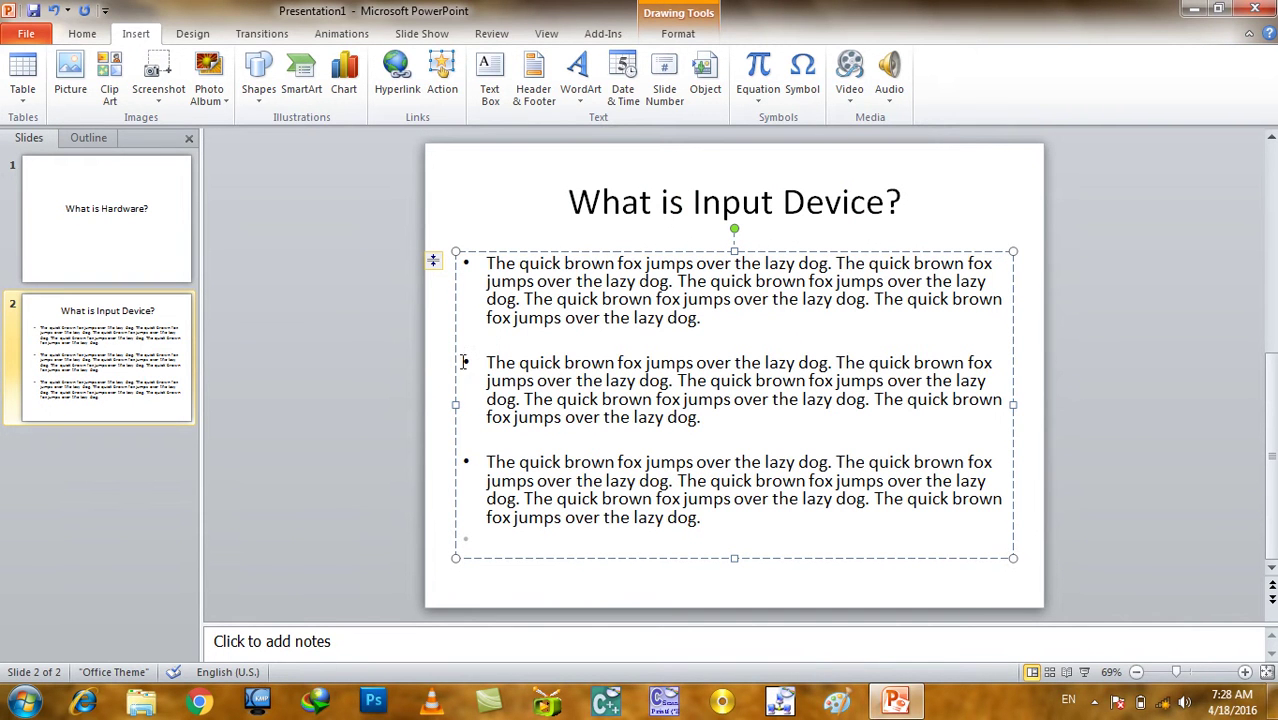
# - Add slide 3 'What is Output Device?' with =rand() sample paragraphs in its body
pyautogui.hotkey('ctrl', 'm')
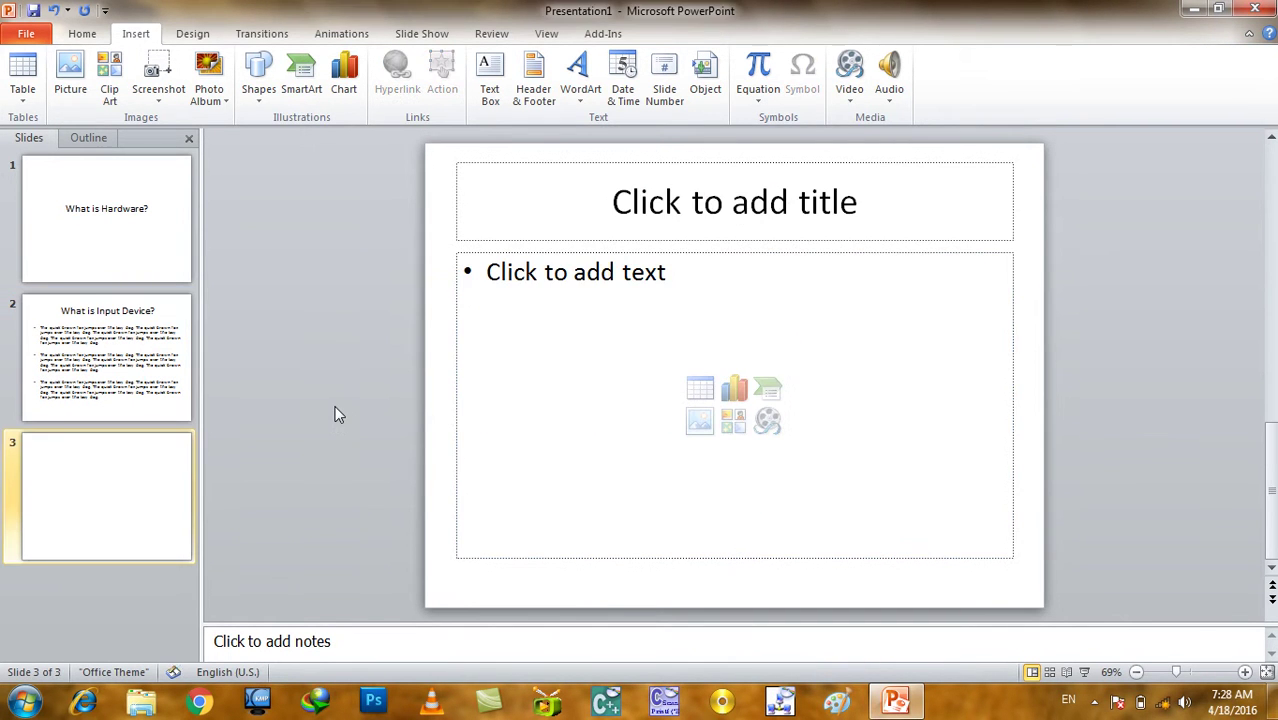
pyautogui.click(582, 191)
pyautogui.write('What is Output ')
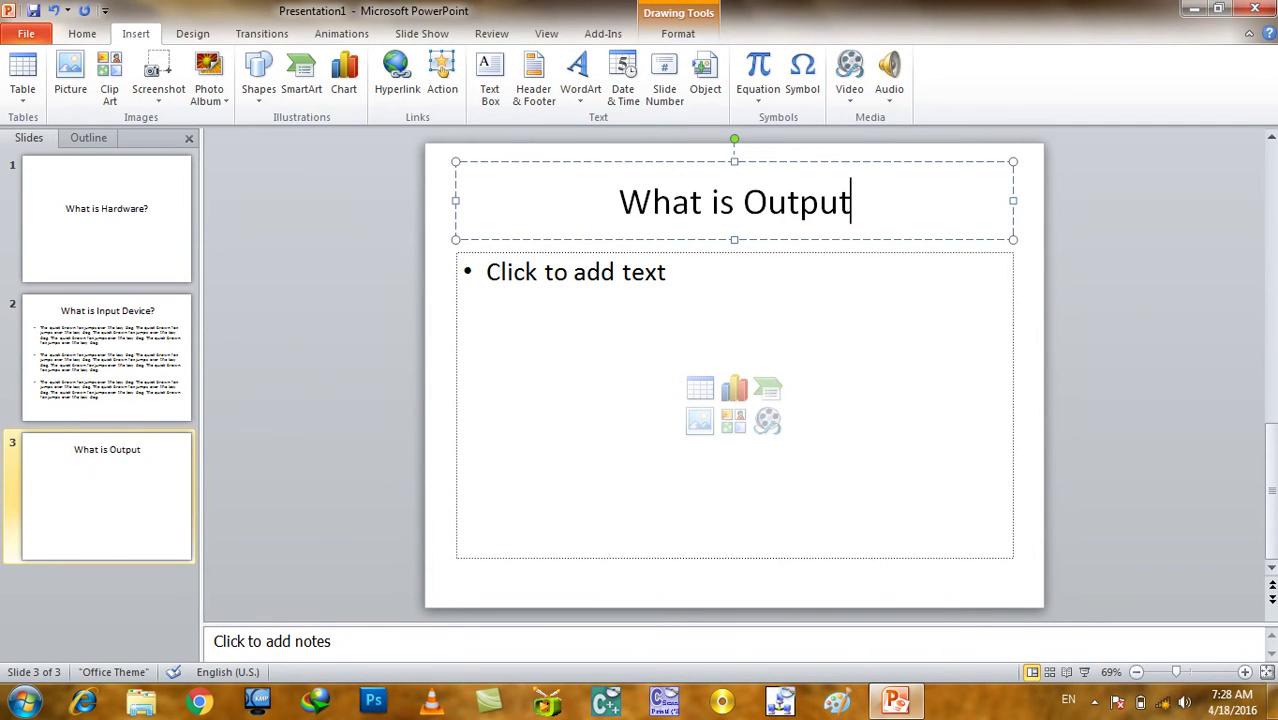
pyautogui.write('Device?')
pyautogui.click(573, 288)
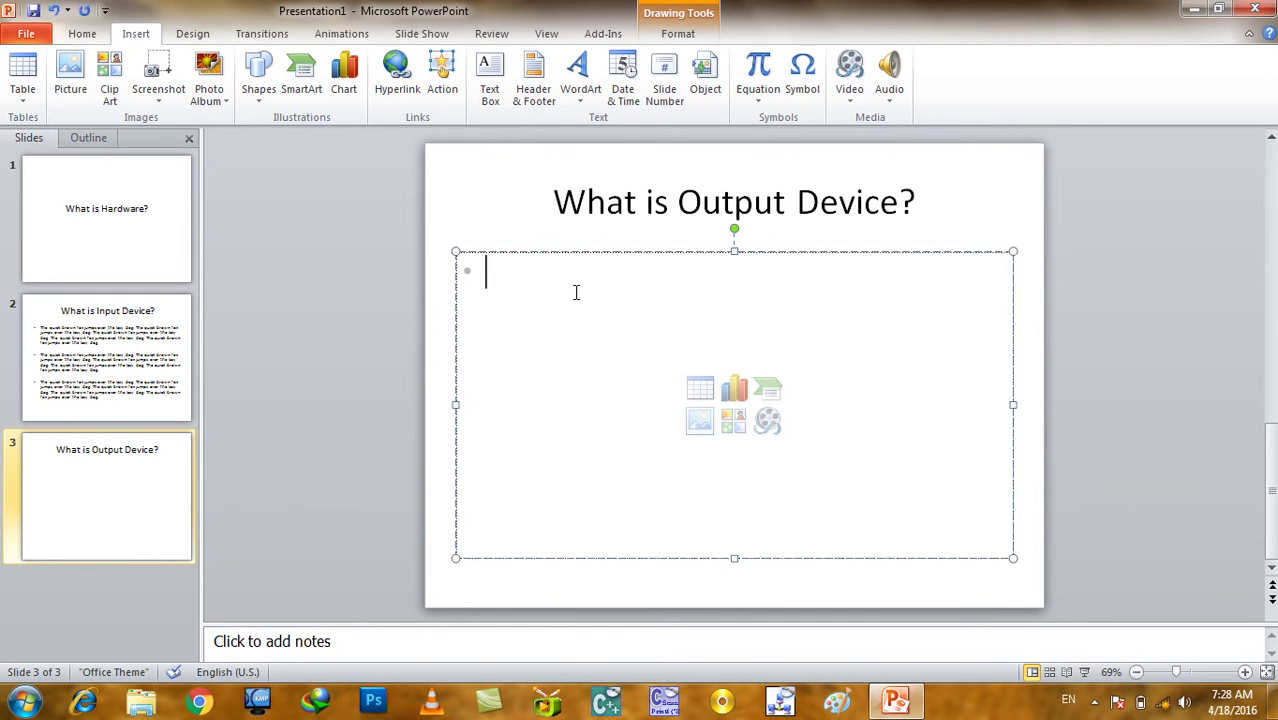
pyautogui.write('=ramnd')
pyautogui.press('BackSpace')
pyautogui.press('BackSpace')
pyautogui.write('d()')
pyautogui.press('Return')
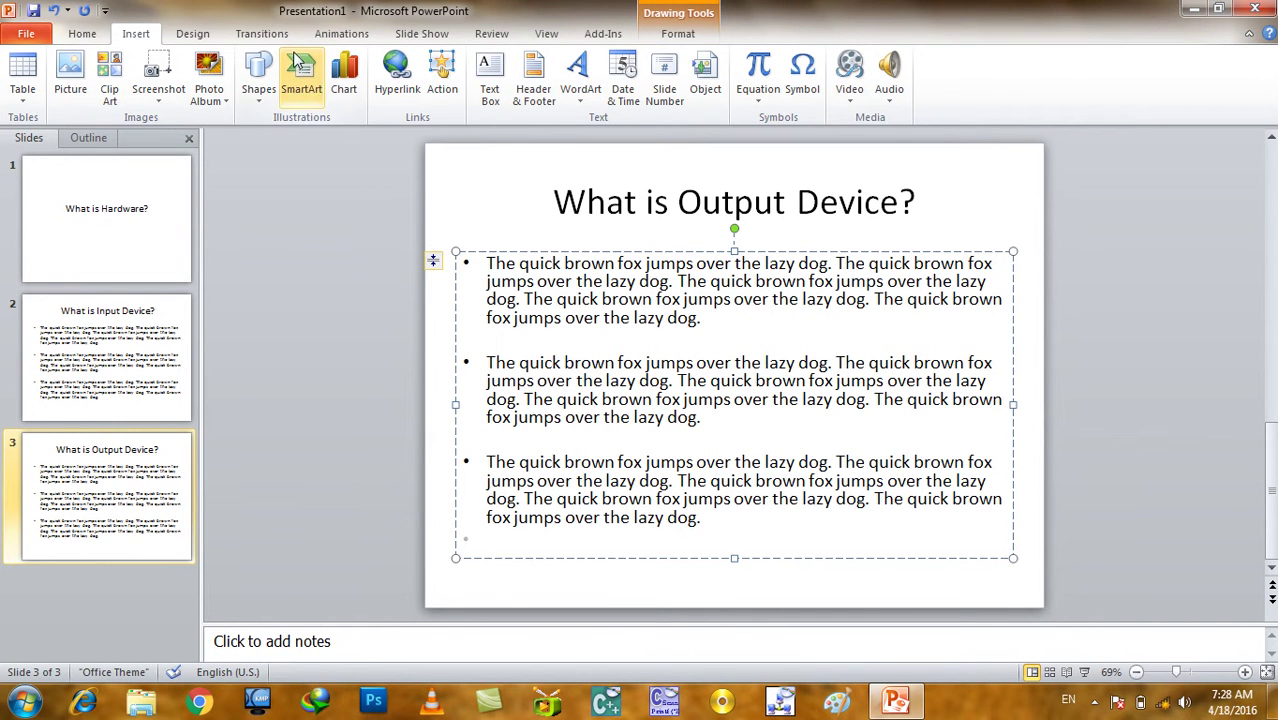
# - Apply the Composite design theme to all three slides
pyautogui.click(208, 34)
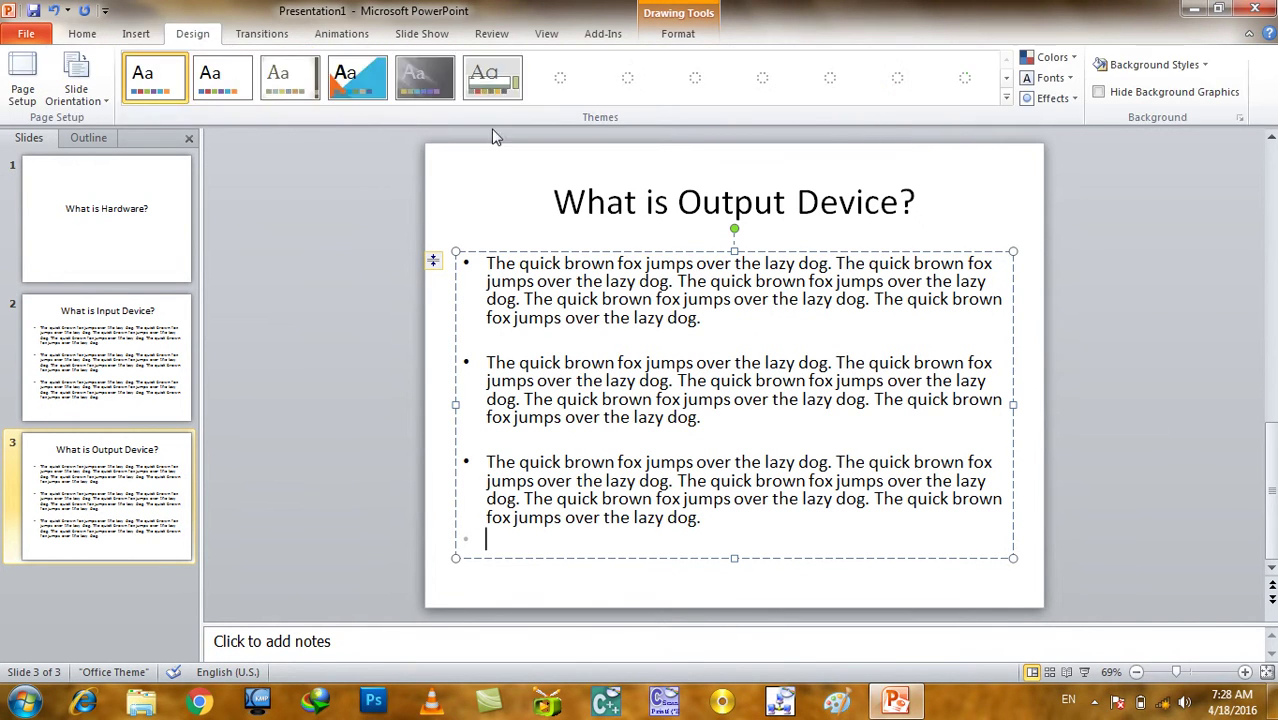
pyautogui.click(676, 90)
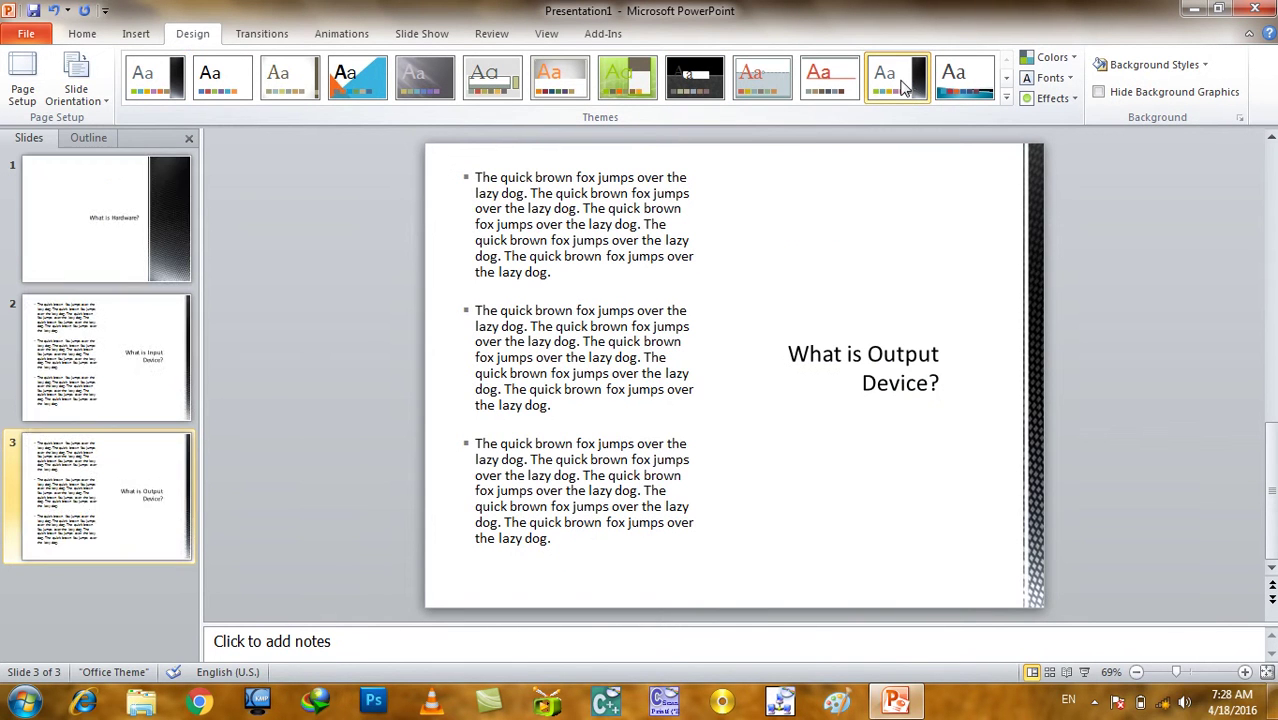
pyautogui.click(146, 34)
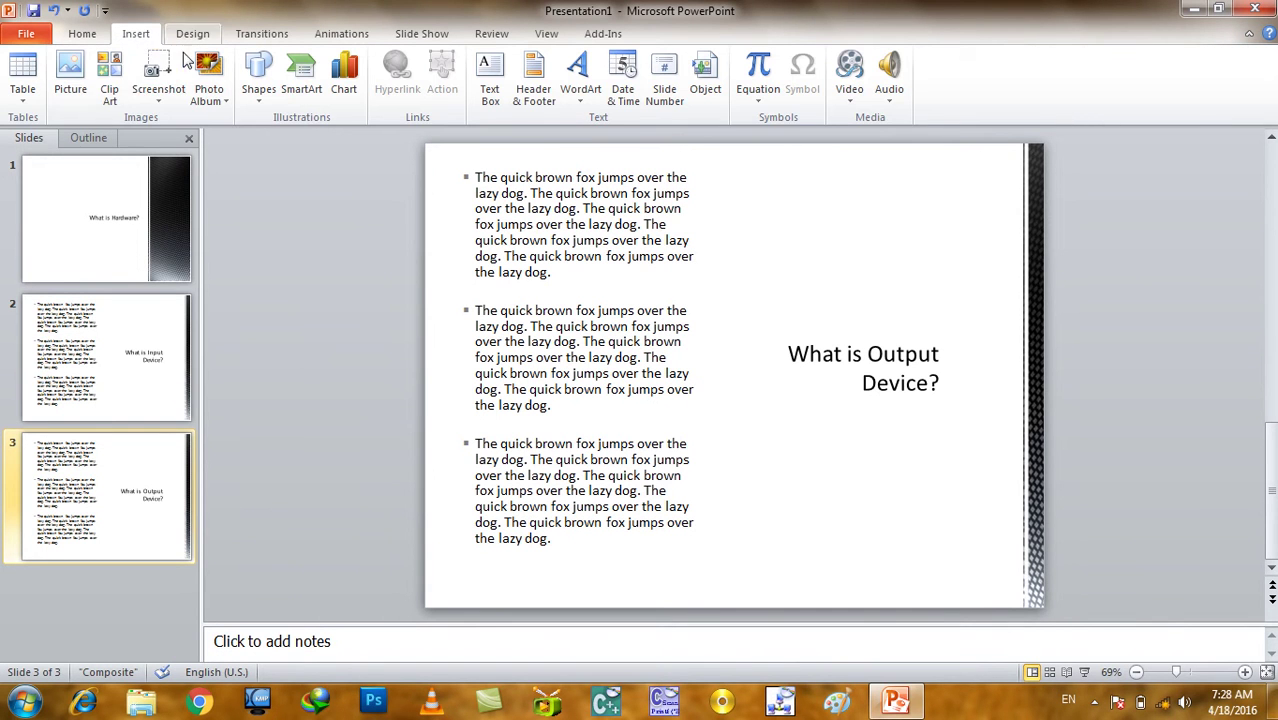
pyautogui.click(259, 88)
pyautogui.click(113, 212)
pyautogui.click(113, 212)
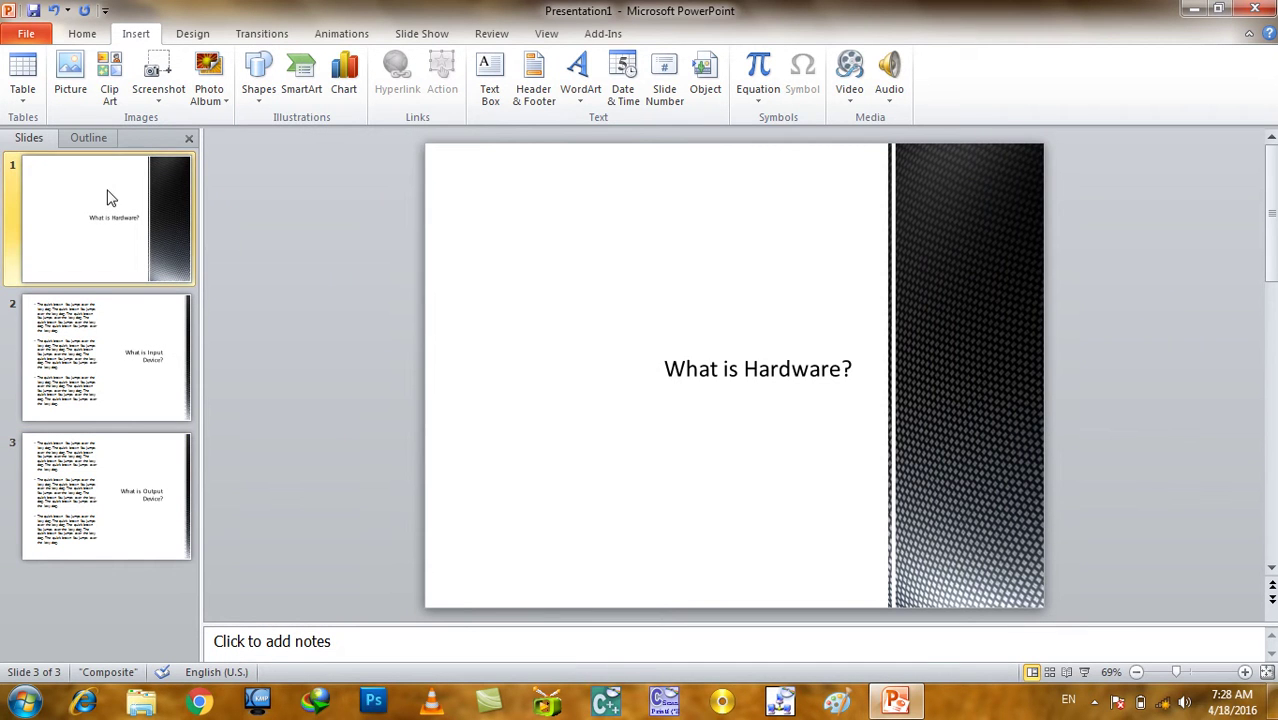
pyautogui.click(262, 98)
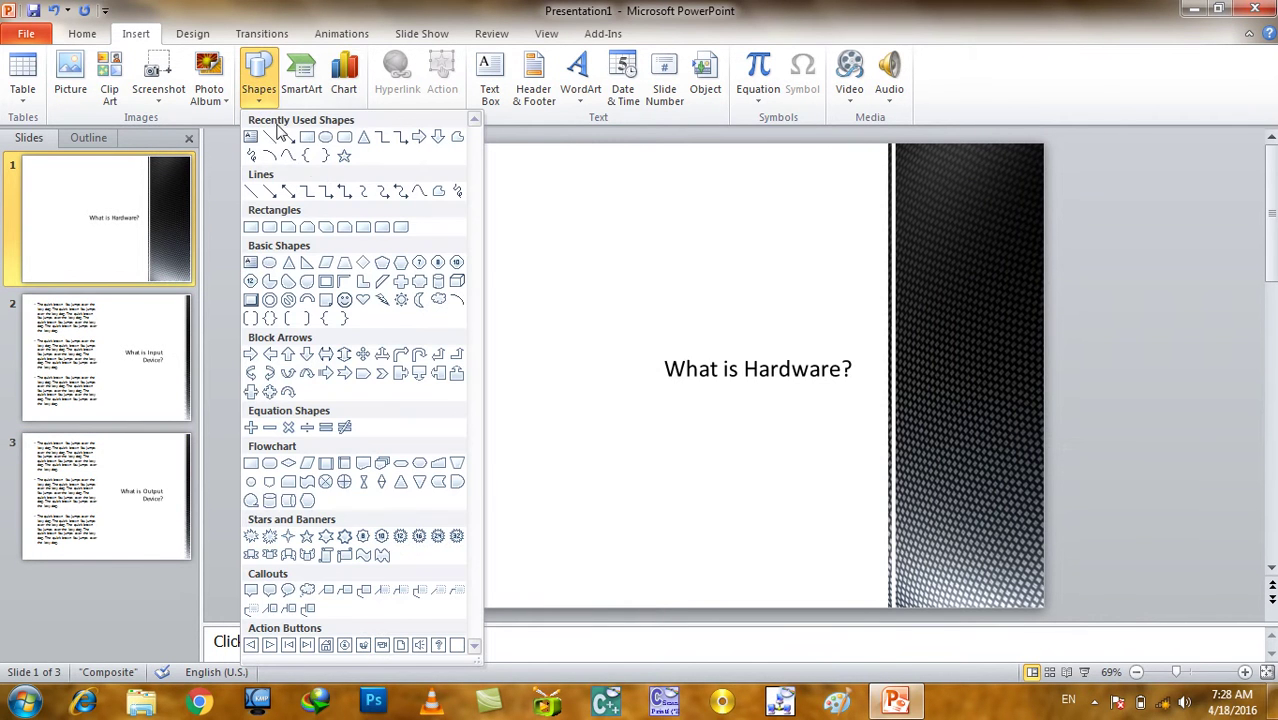
pyautogui.click(326, 137)
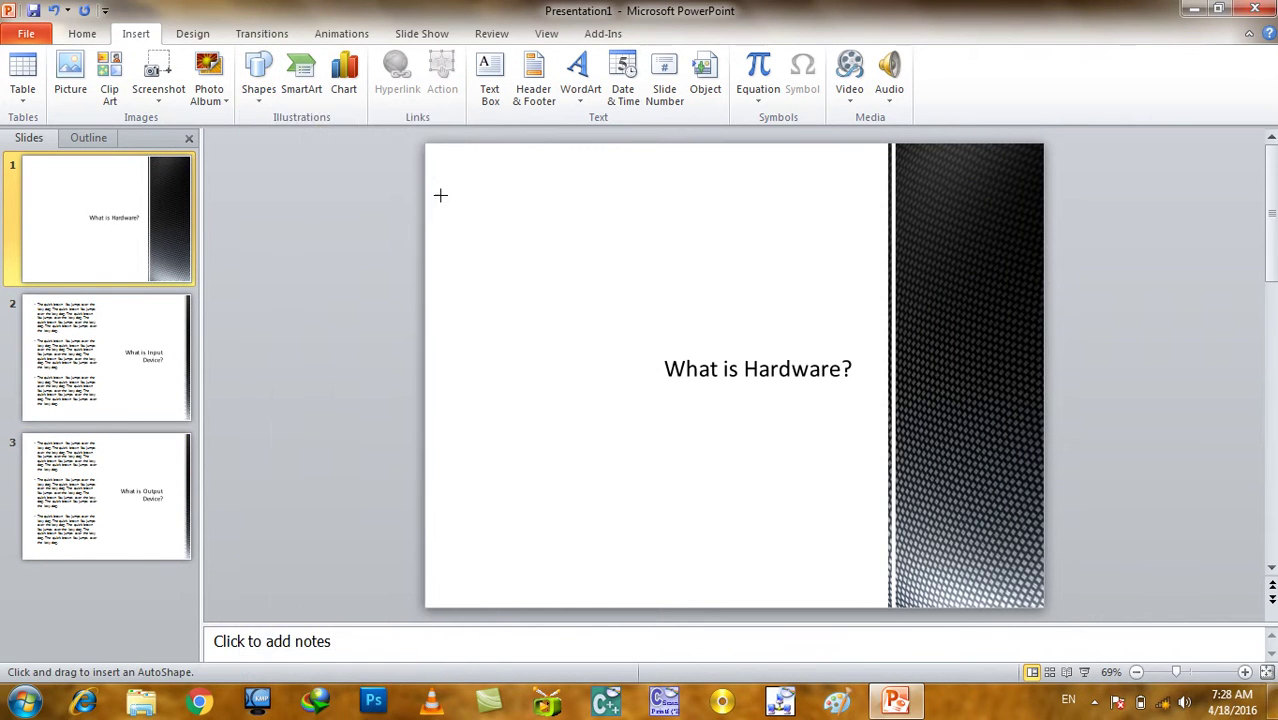
pyautogui.moveTo(439, 194); pyautogui.dragTo(645, 382)
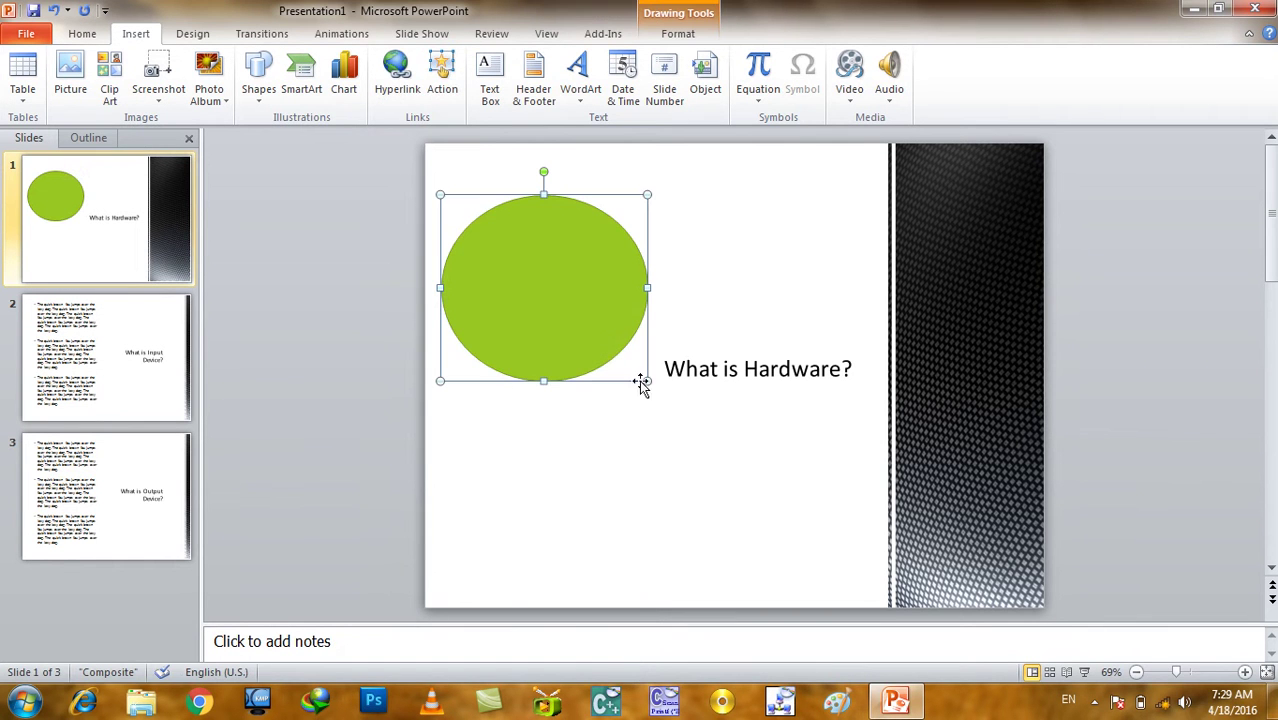
pyautogui.click(668, 35)
pyautogui.click(641, 61)
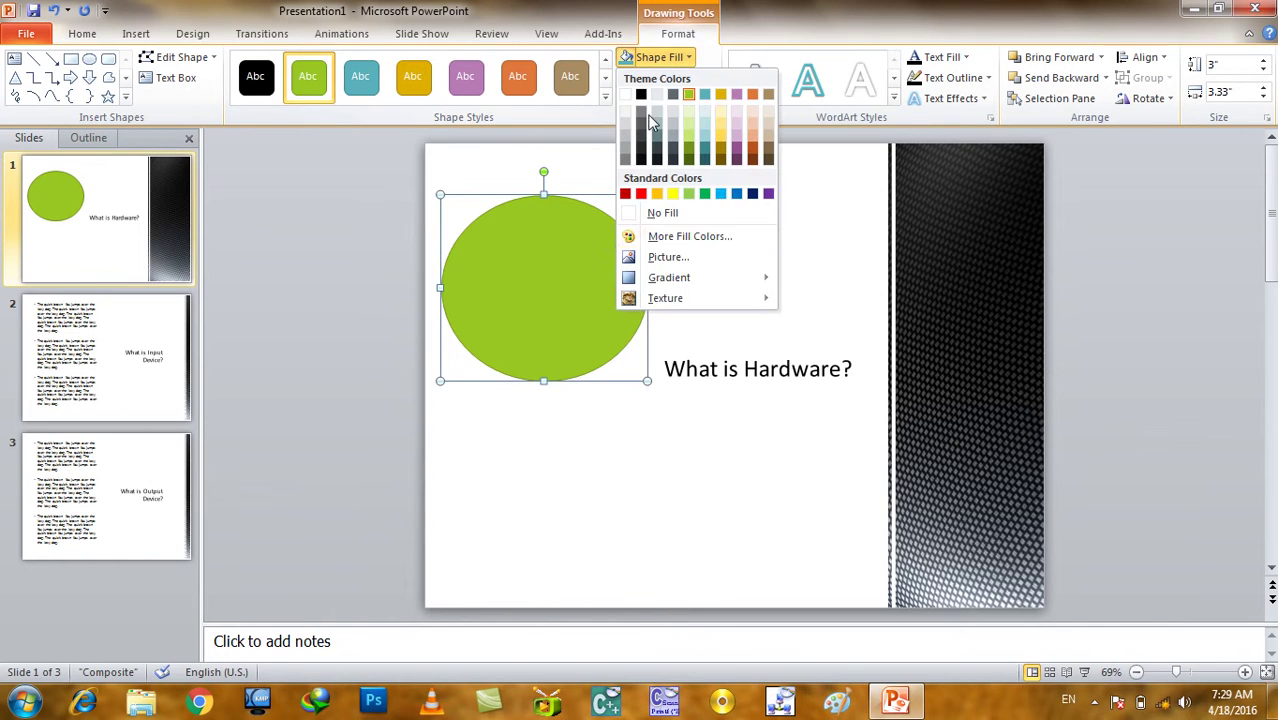
pyautogui.click(670, 256)
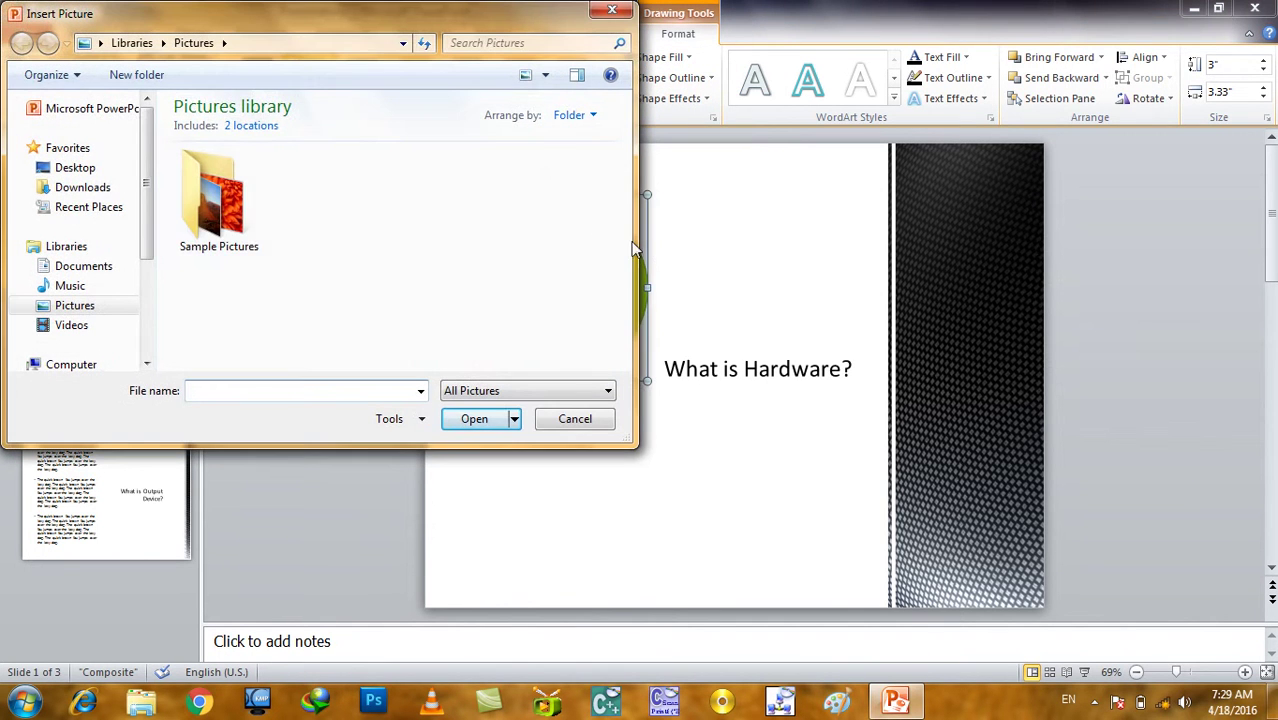
pyautogui.doubleClick(229, 231)
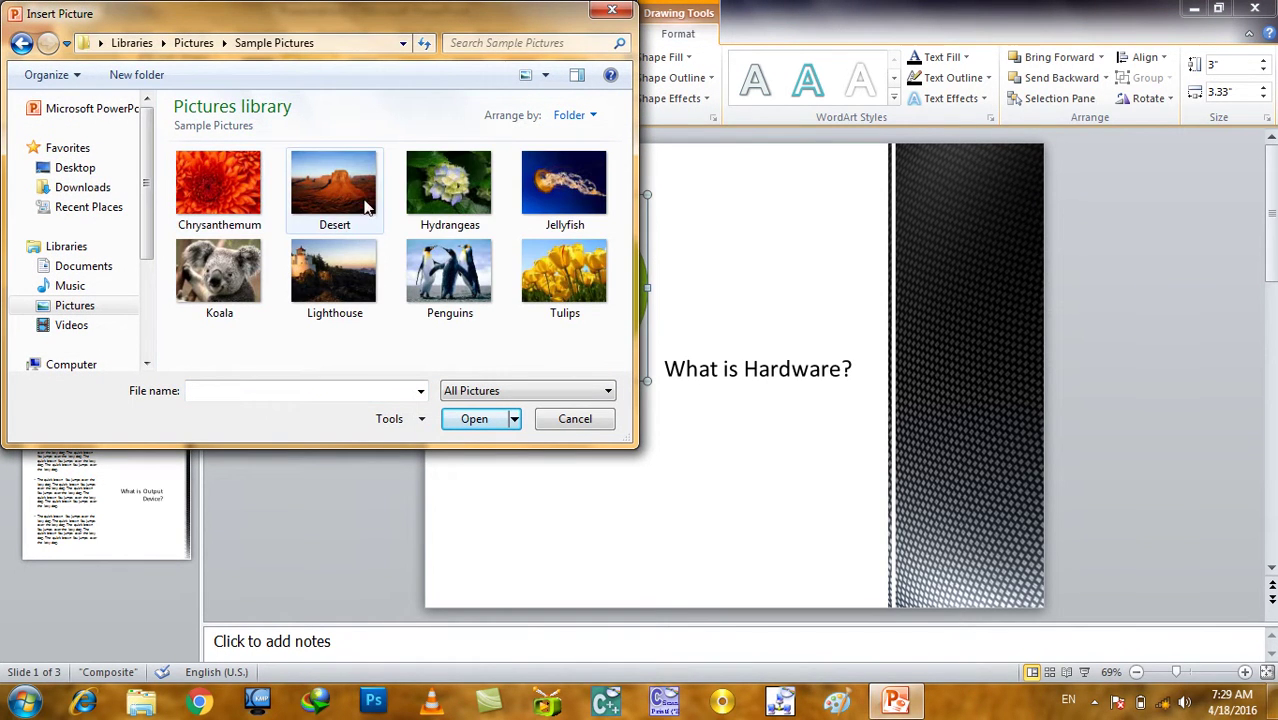
pyautogui.doubleClick(352, 178)
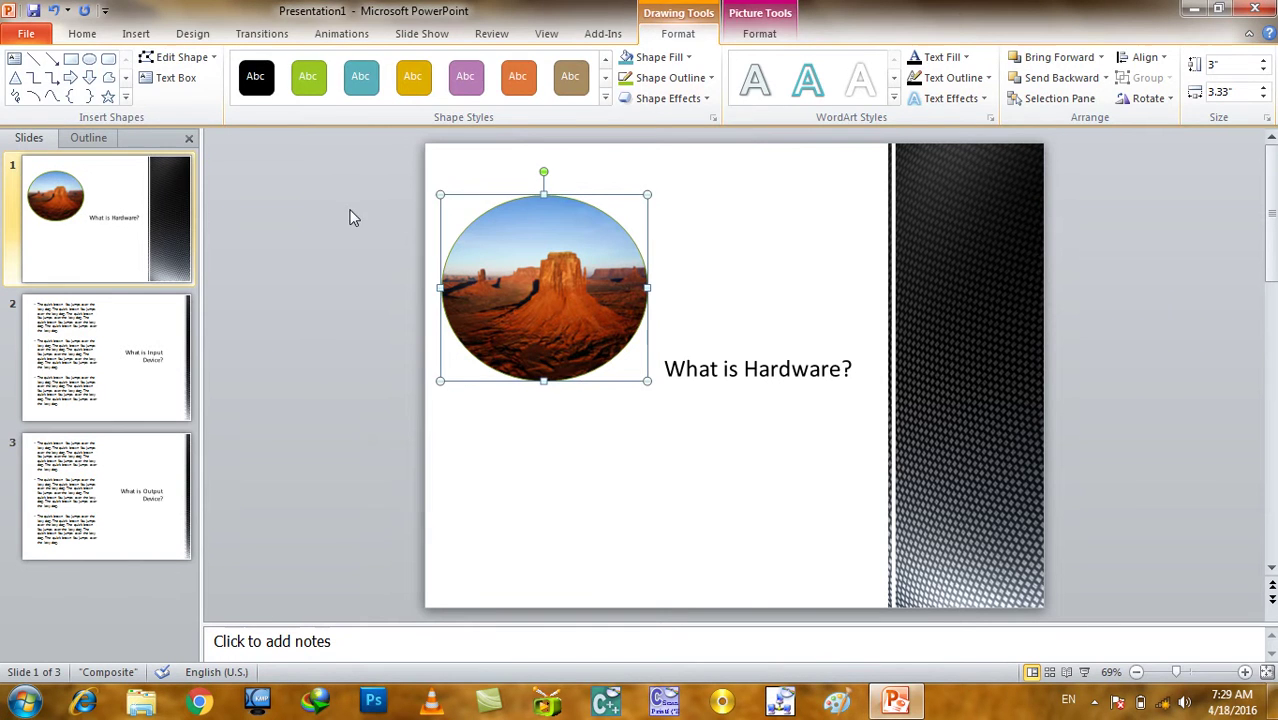
pyautogui.click(351, 256)
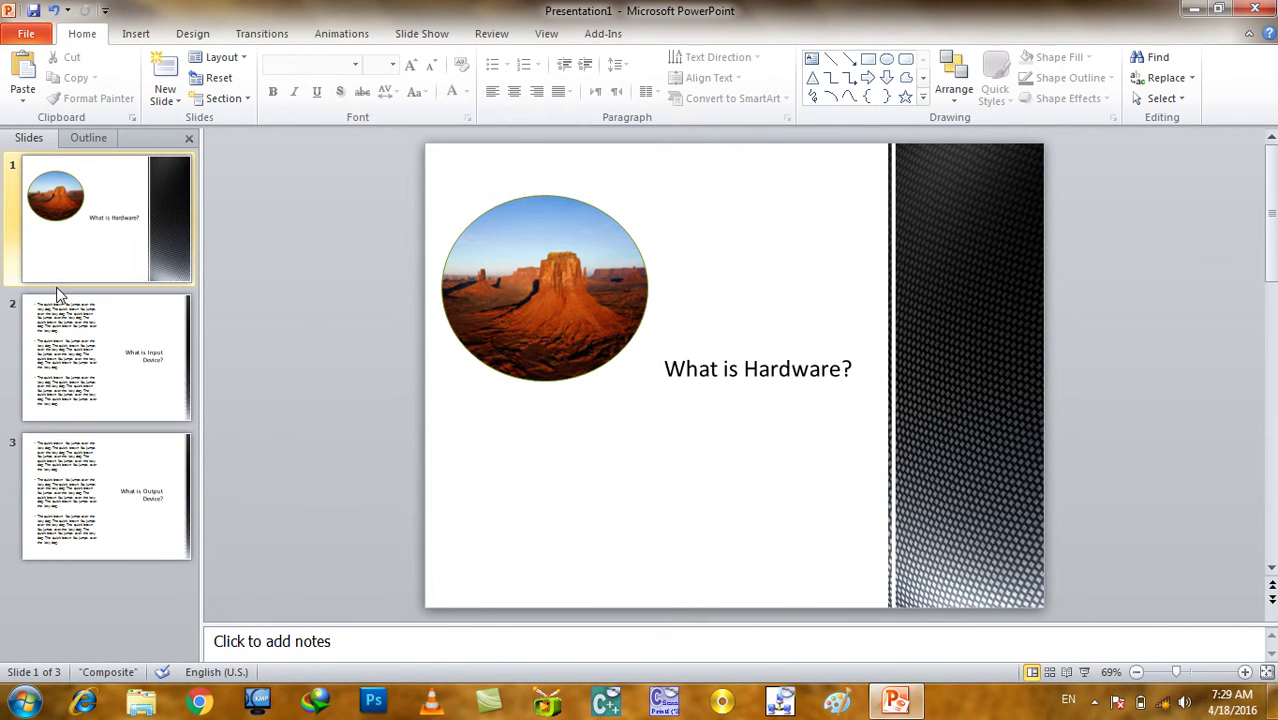
pyautogui.click(156, 38)
pyautogui.click(585, 303)
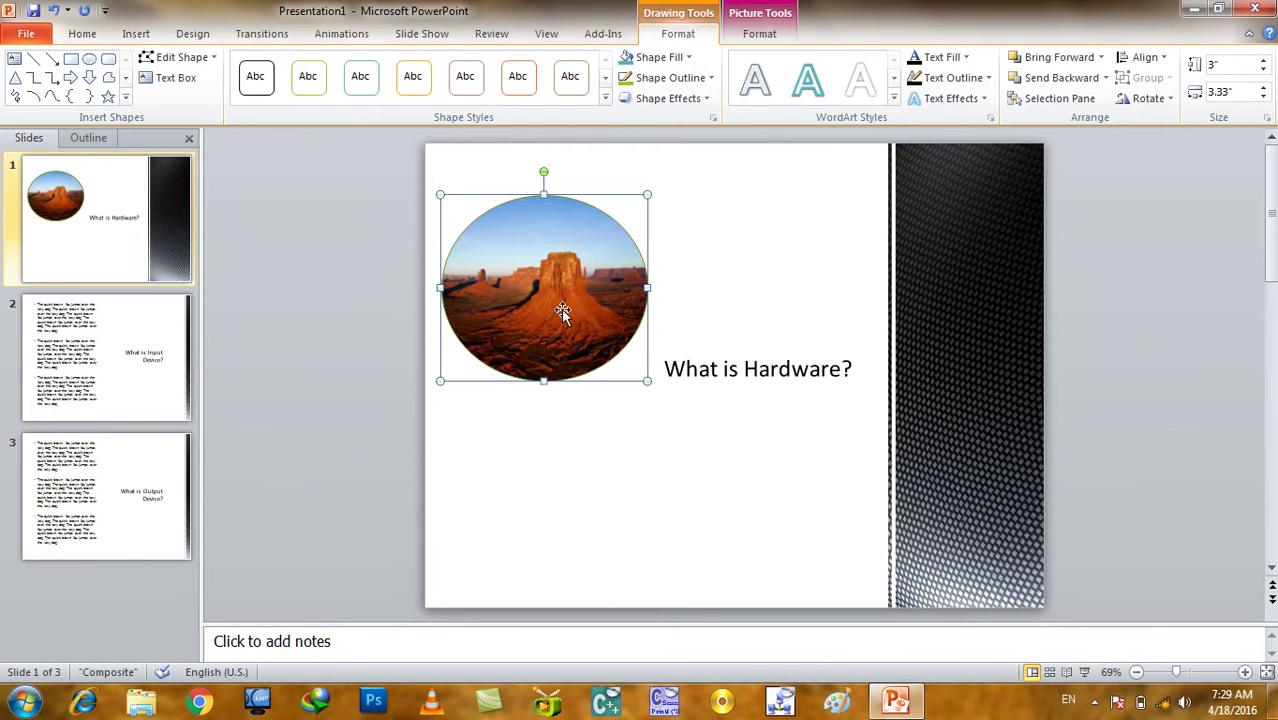
pyautogui.press('Delete')
pyautogui.click(150, 33)
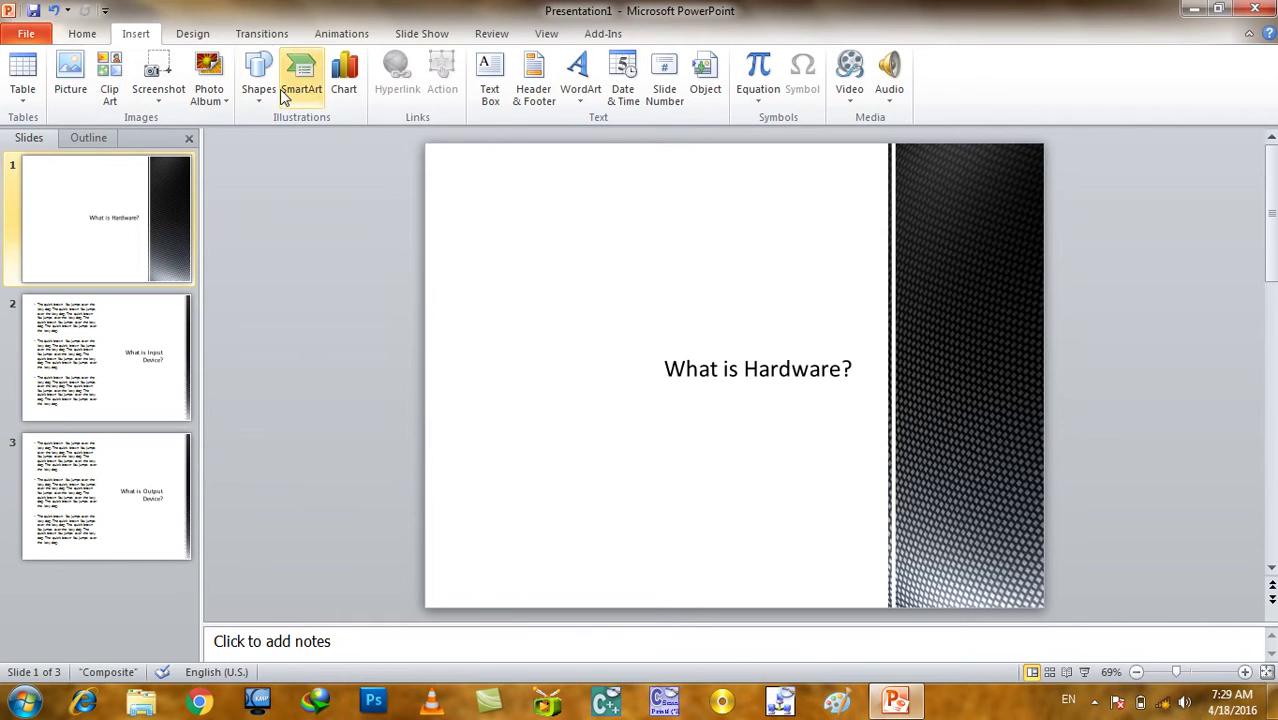
# - Draw a heart shape on slide 1 and shift it to the right
pyautogui.click(259, 78)
pyautogui.click(363, 298)
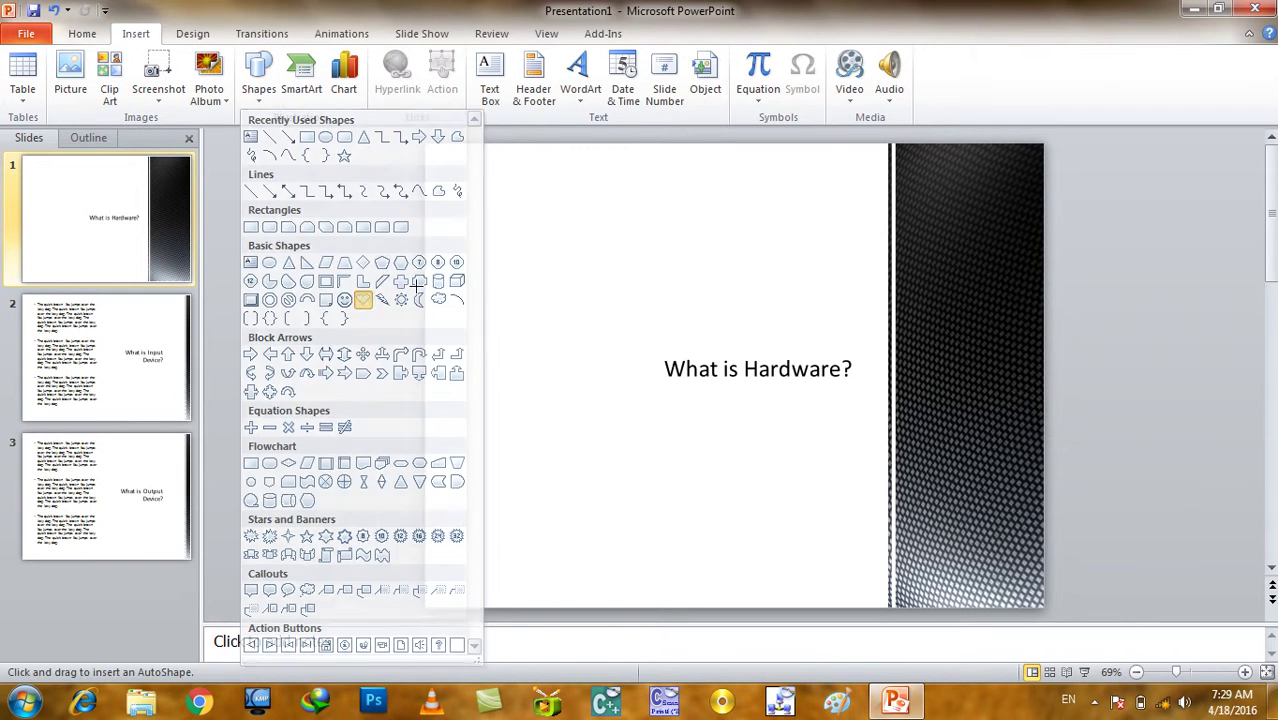
pyautogui.moveTo(458, 207); pyautogui.dragTo(647, 376)
pyautogui.moveTo(525, 288); pyautogui.dragTo(562, 288)
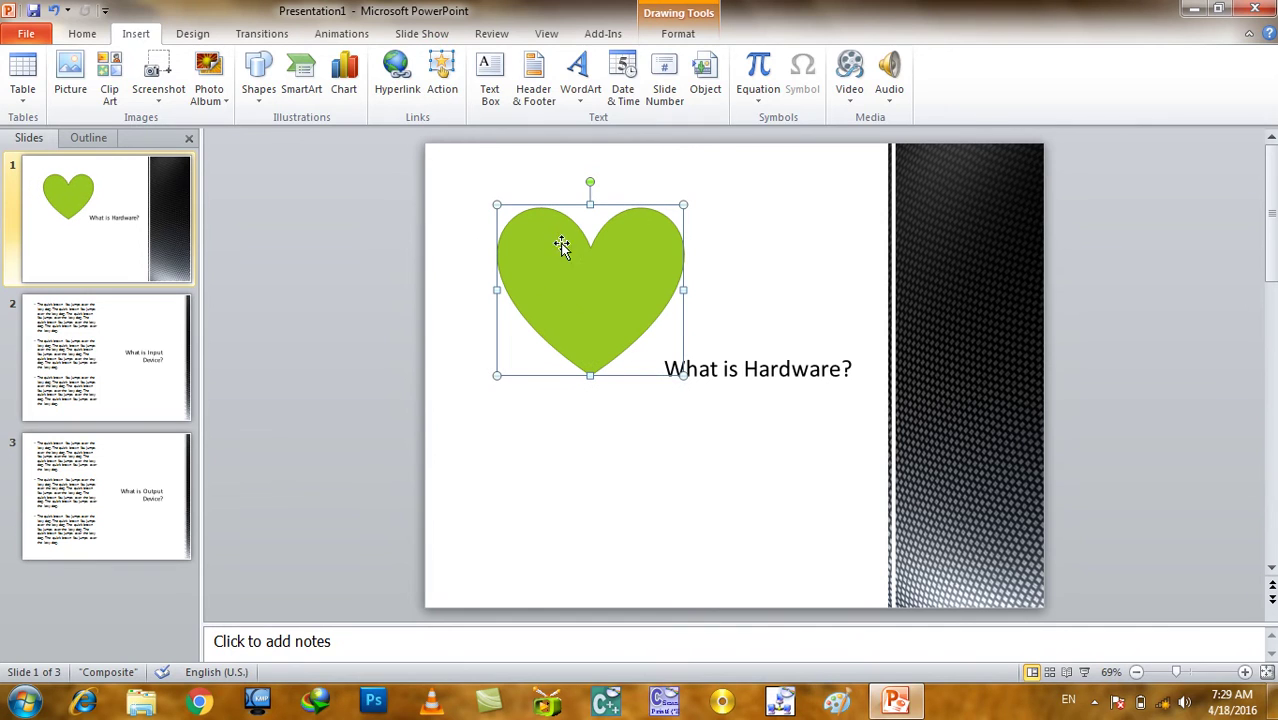
# - Give the heart a red outline and red fill
pyautogui.click(677, 34)
pyautogui.click(670, 78)
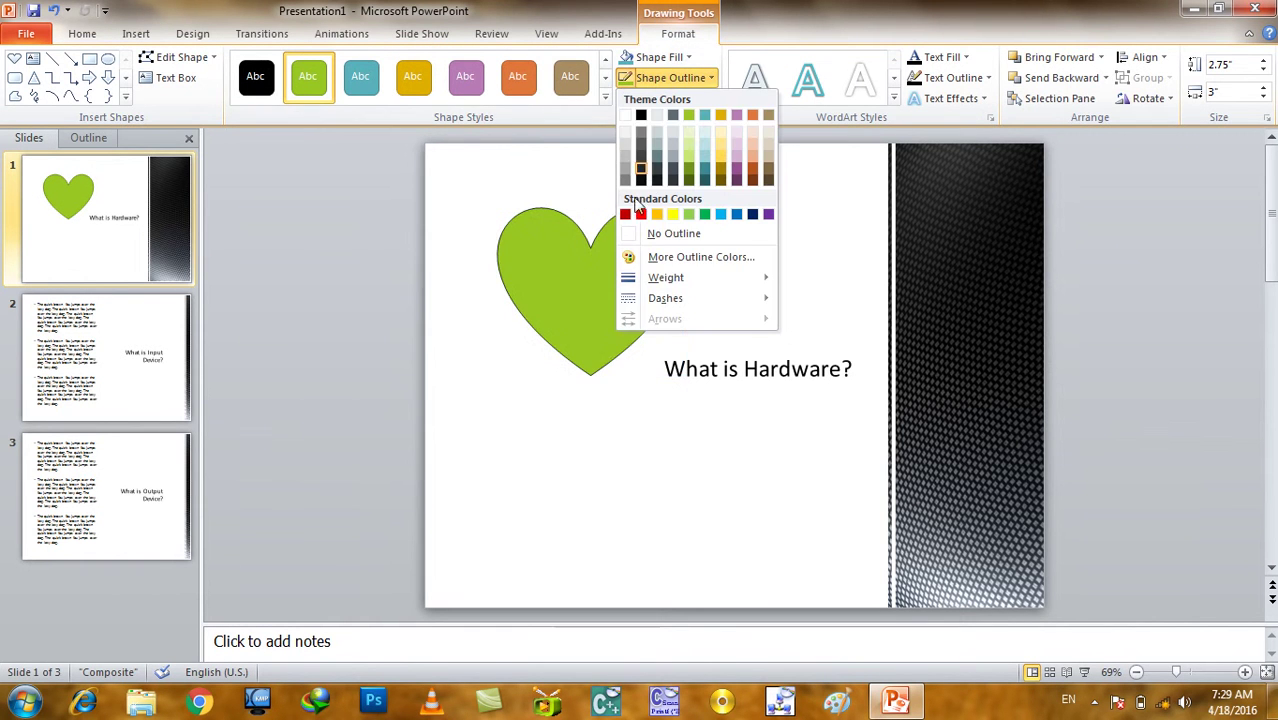
pyautogui.click(641, 214)
pyautogui.click(660, 57)
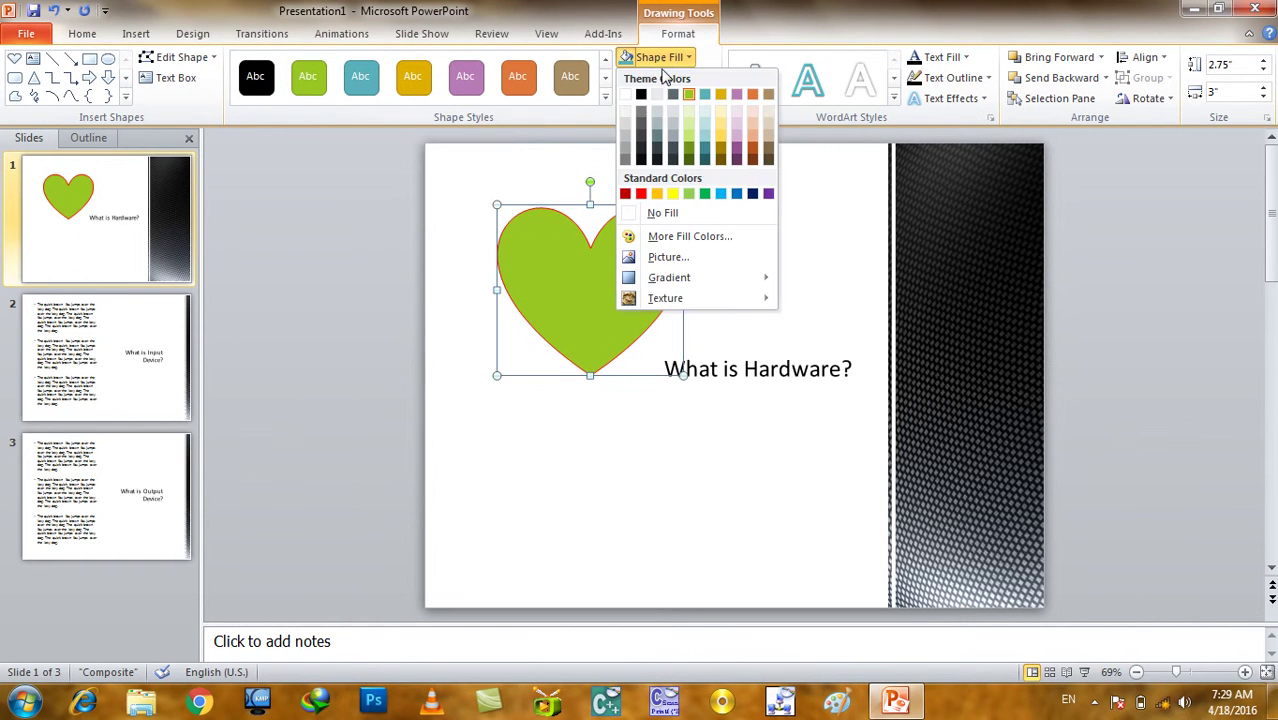
pyautogui.click(642, 194)
pyautogui.click(747, 271)
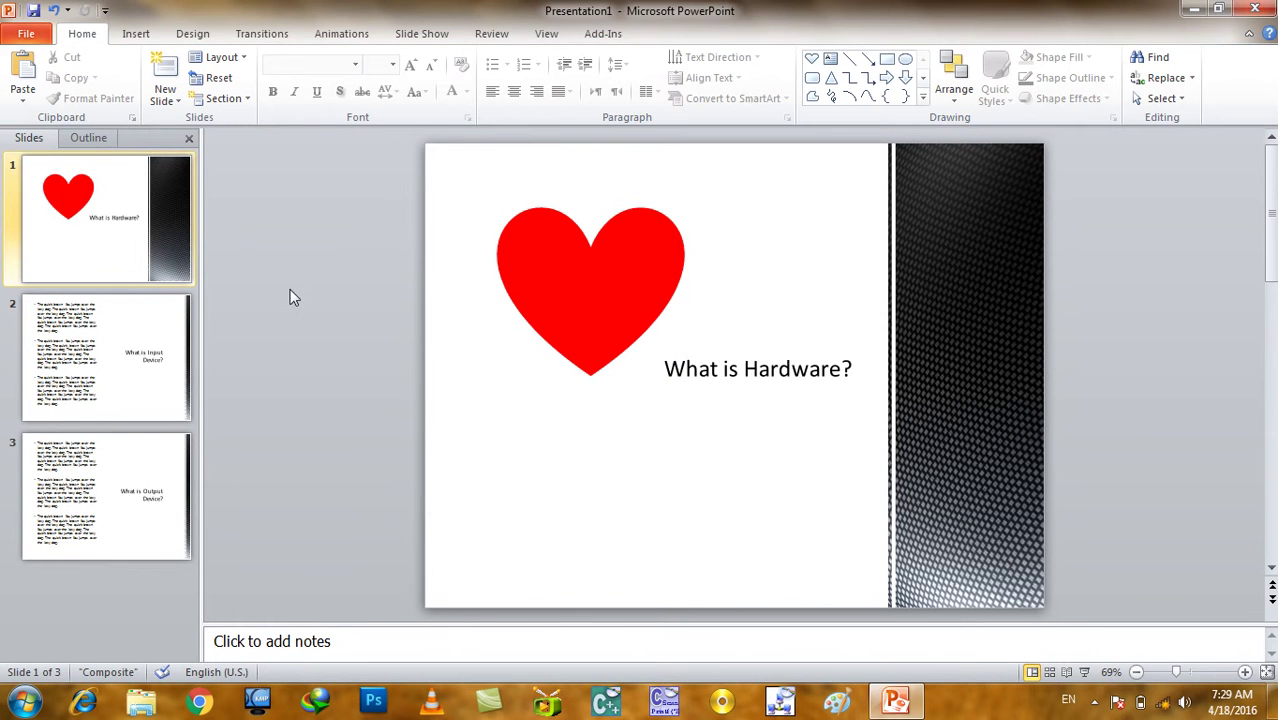
# - Start a SmartArt insertion, then reselect the heart on slide 1
pyautogui.click(136, 33)
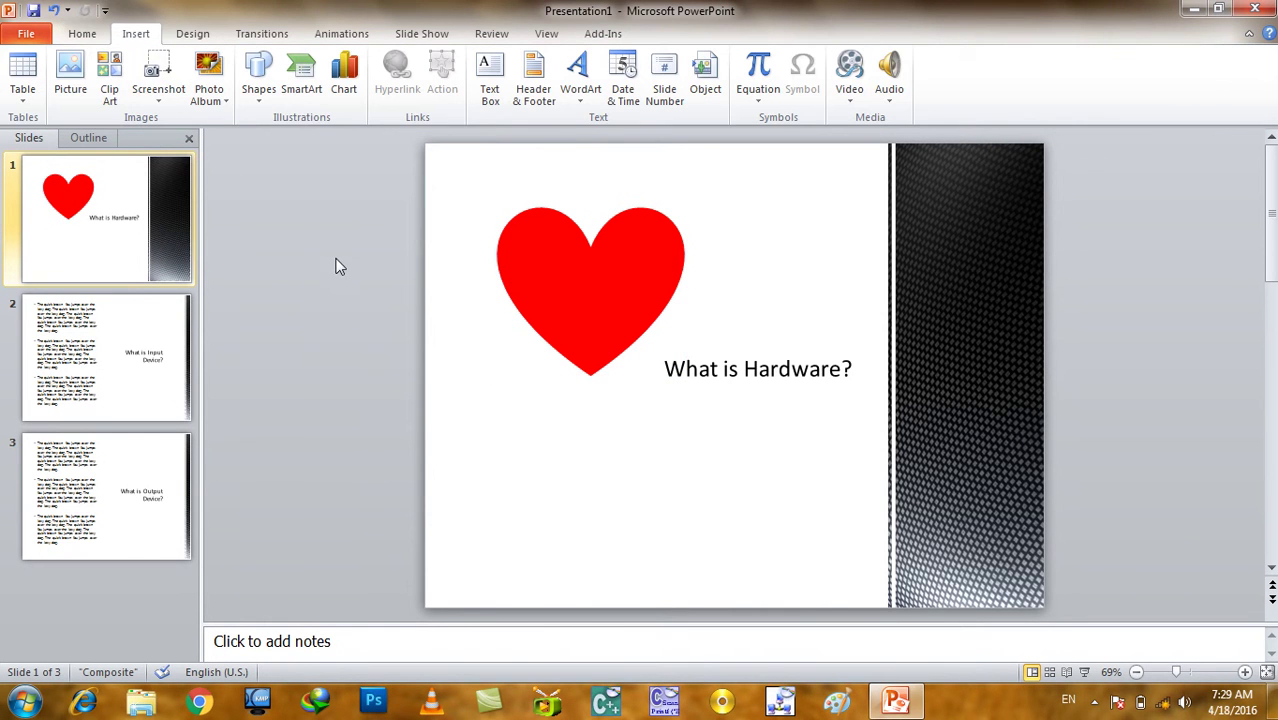
pyautogui.click(301, 86)
pyautogui.click(606, 297)
# - Delete the heart from slide 1 and add a new slide after slide 3
pyautogui.press('Delete')
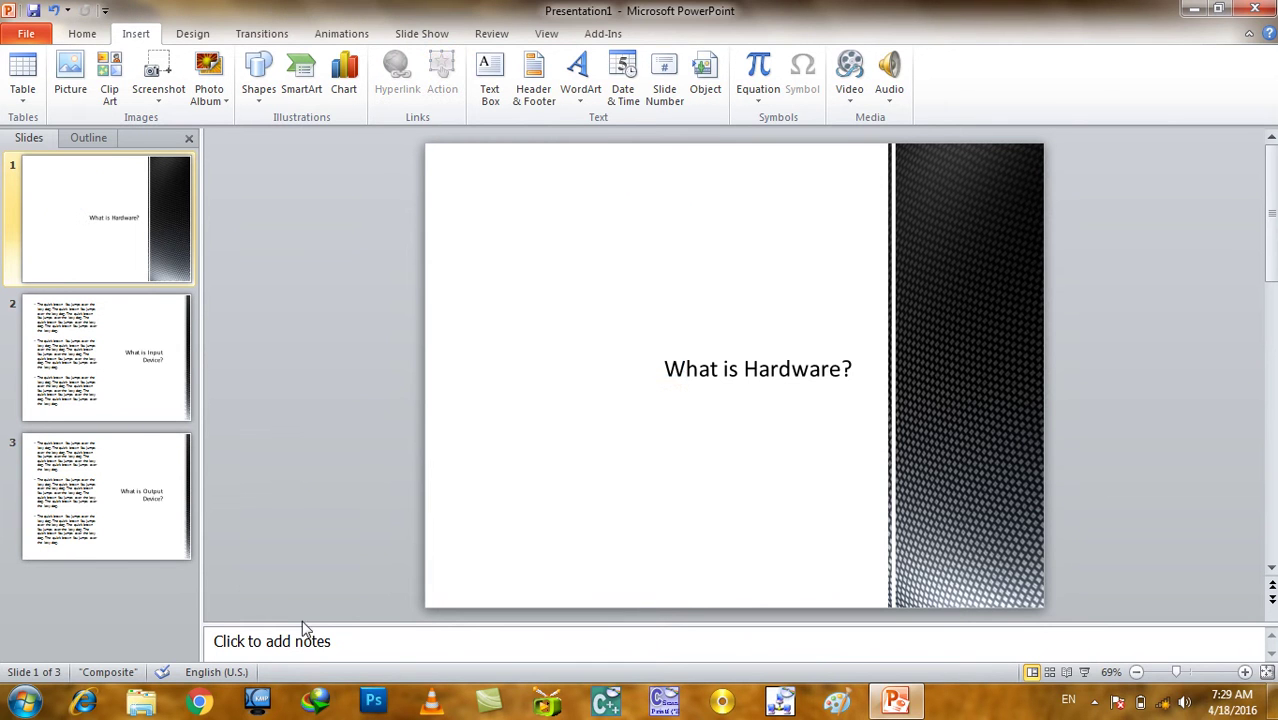
pyautogui.click(100, 563)
pyautogui.click(132, 586)
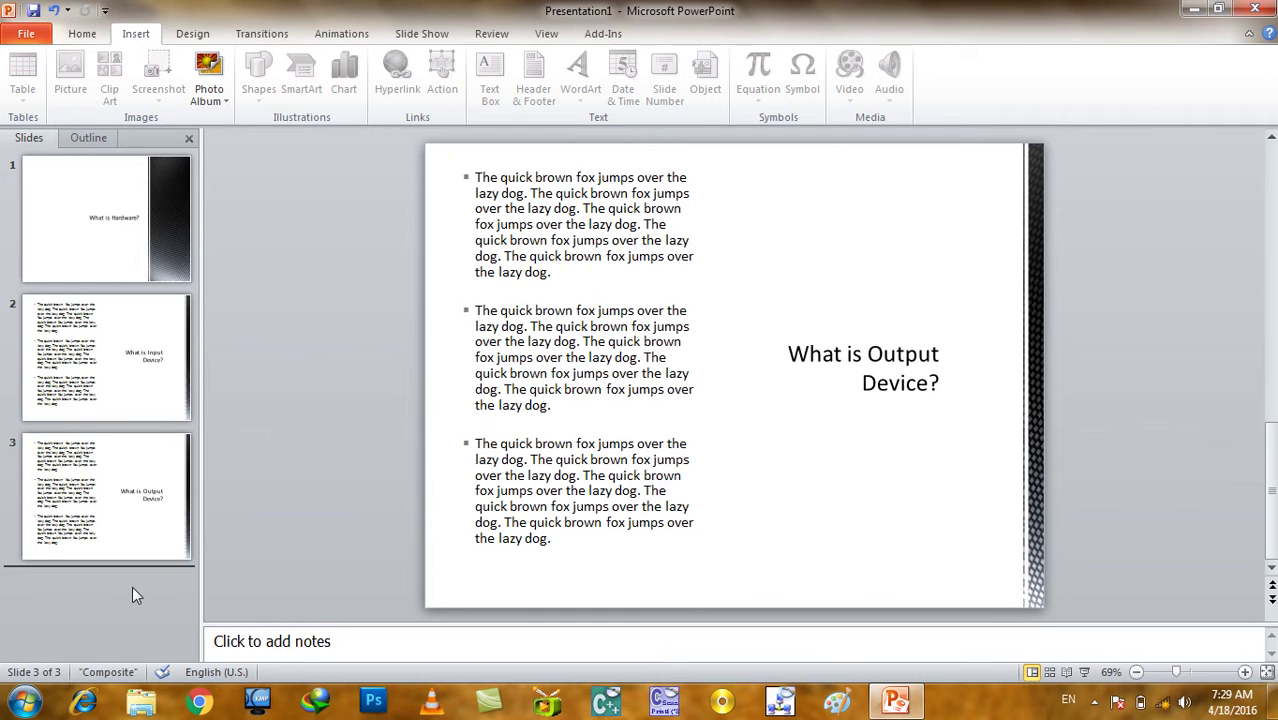
pyautogui.press('Return')
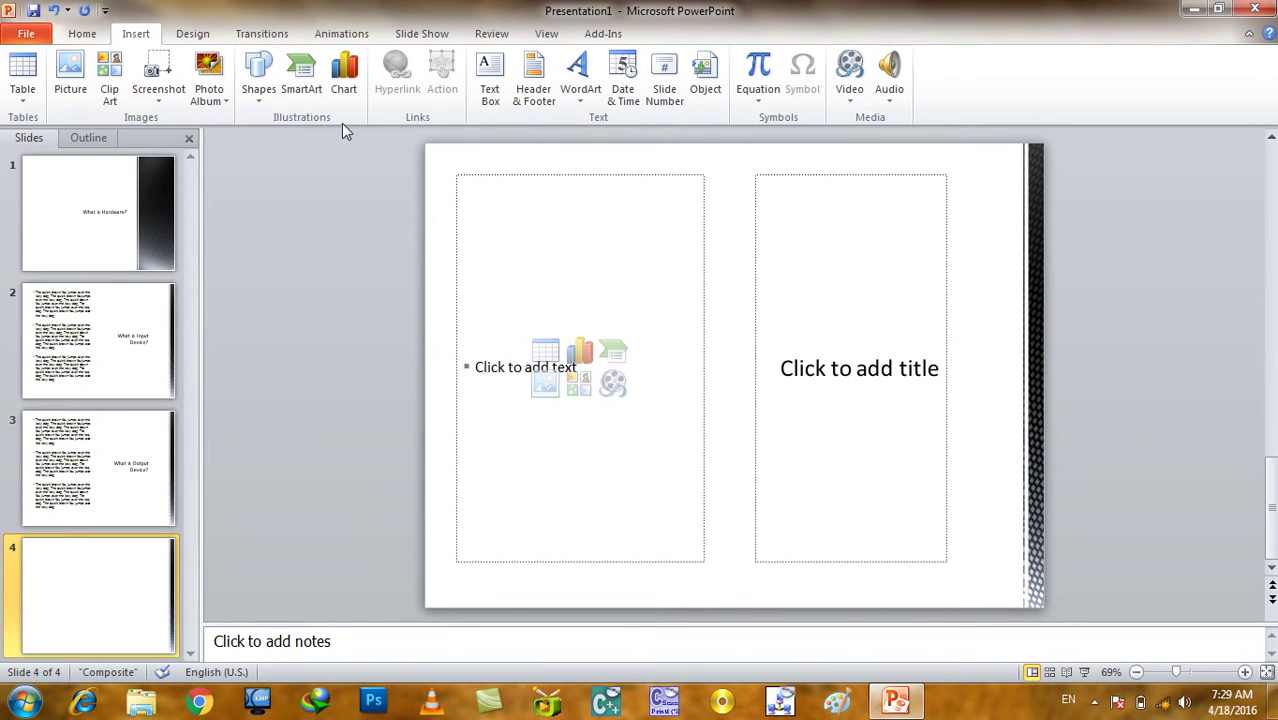
# - Add a Title Slide layout slide 5 and delete both its placeholders
pyautogui.click(82, 33)
pyautogui.click(160, 100)
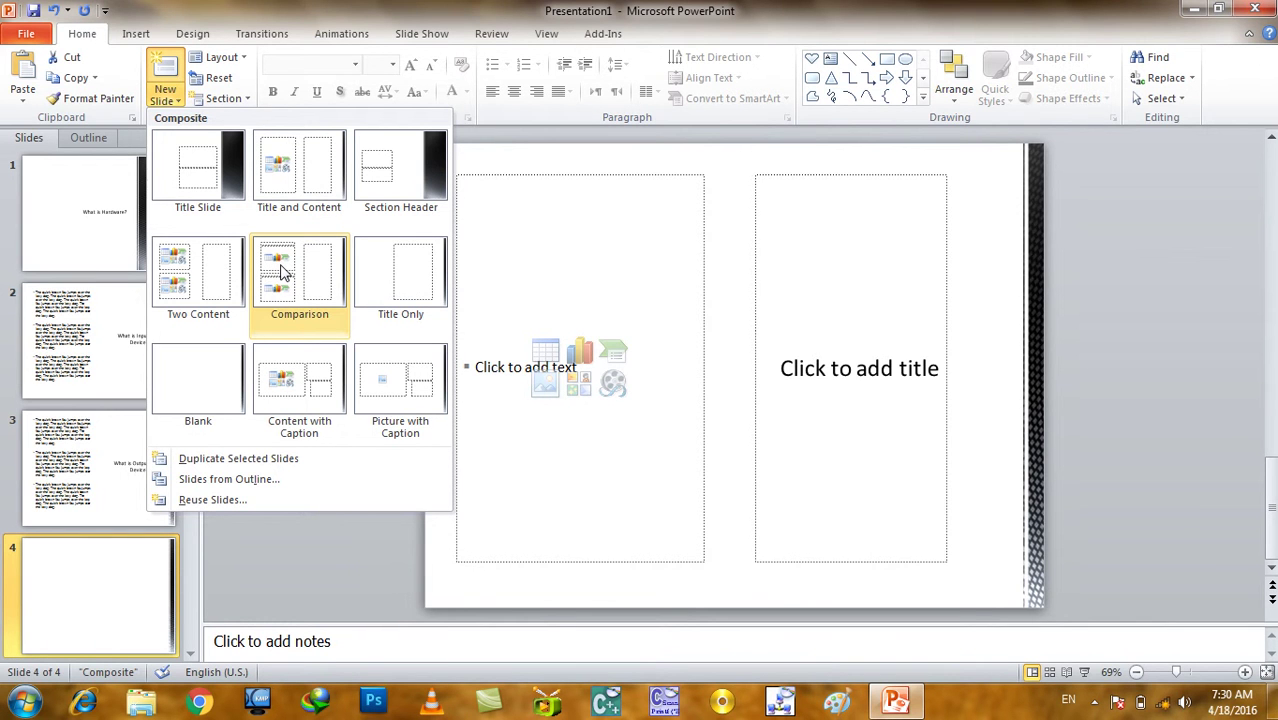
pyautogui.click(197, 168)
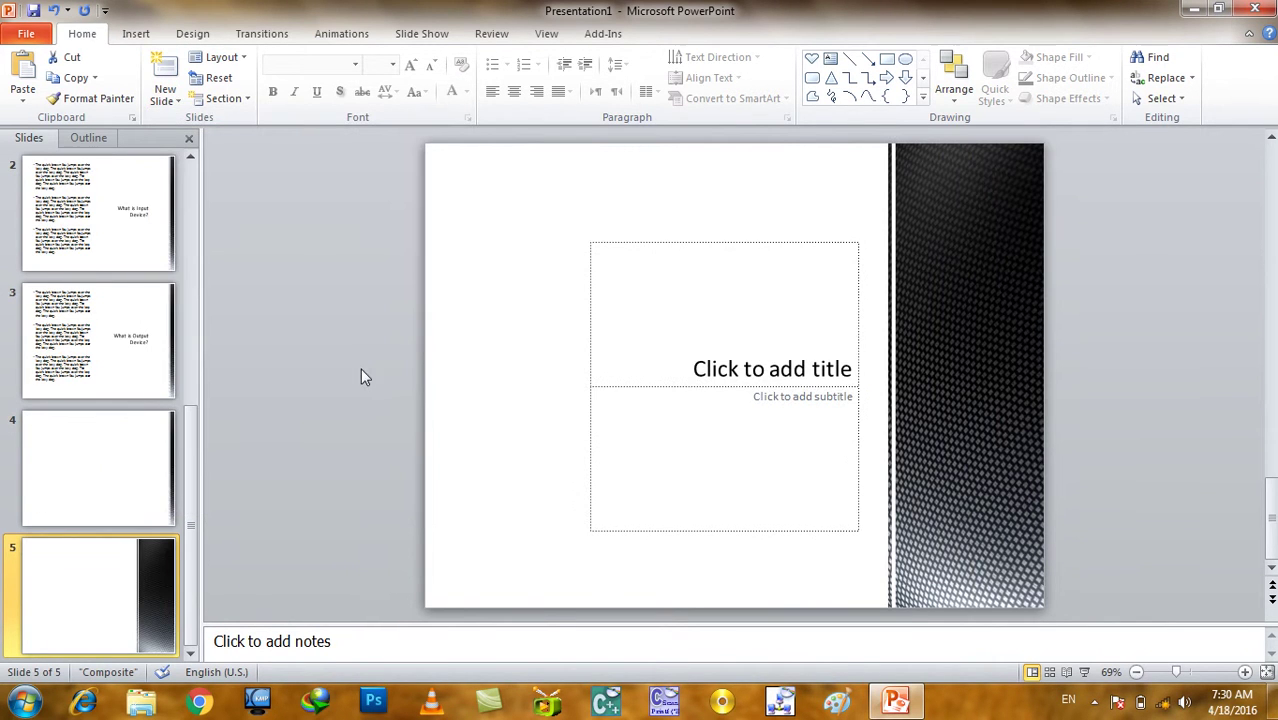
pyautogui.click(692, 381)
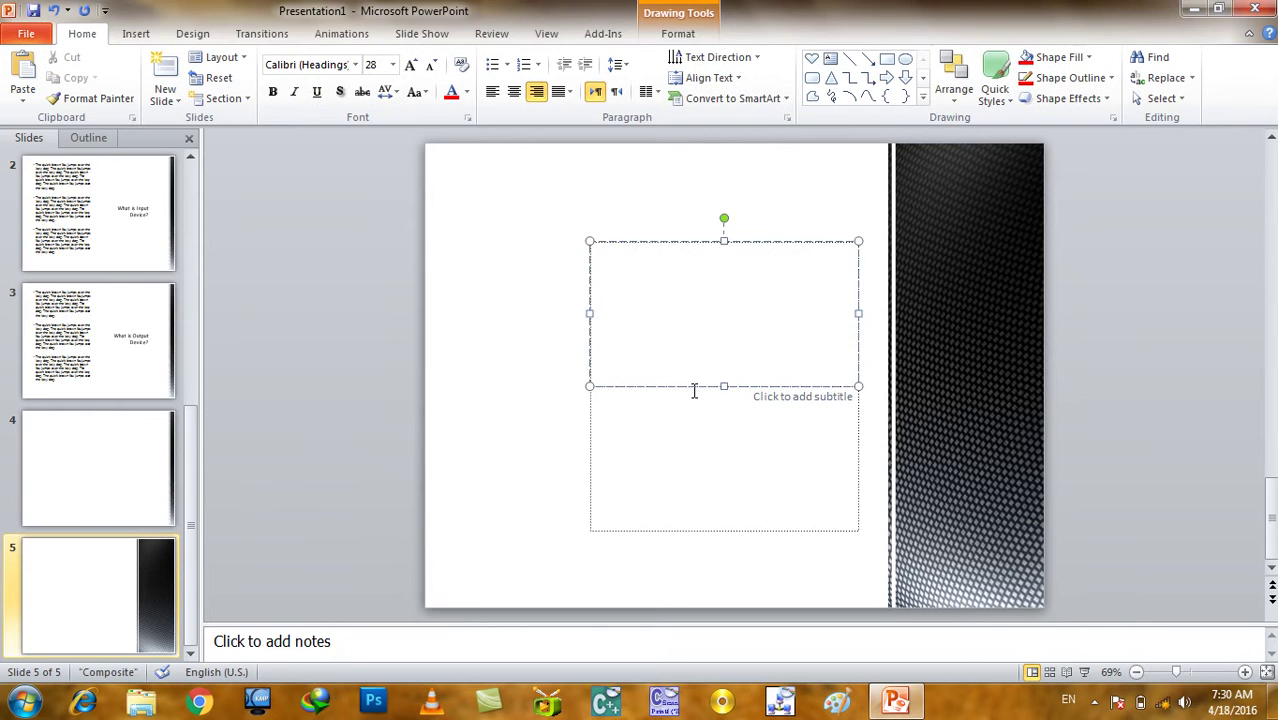
pyautogui.click(693, 386)
pyautogui.press('Delete')
pyautogui.click(691, 386)
pyautogui.press('Delete')
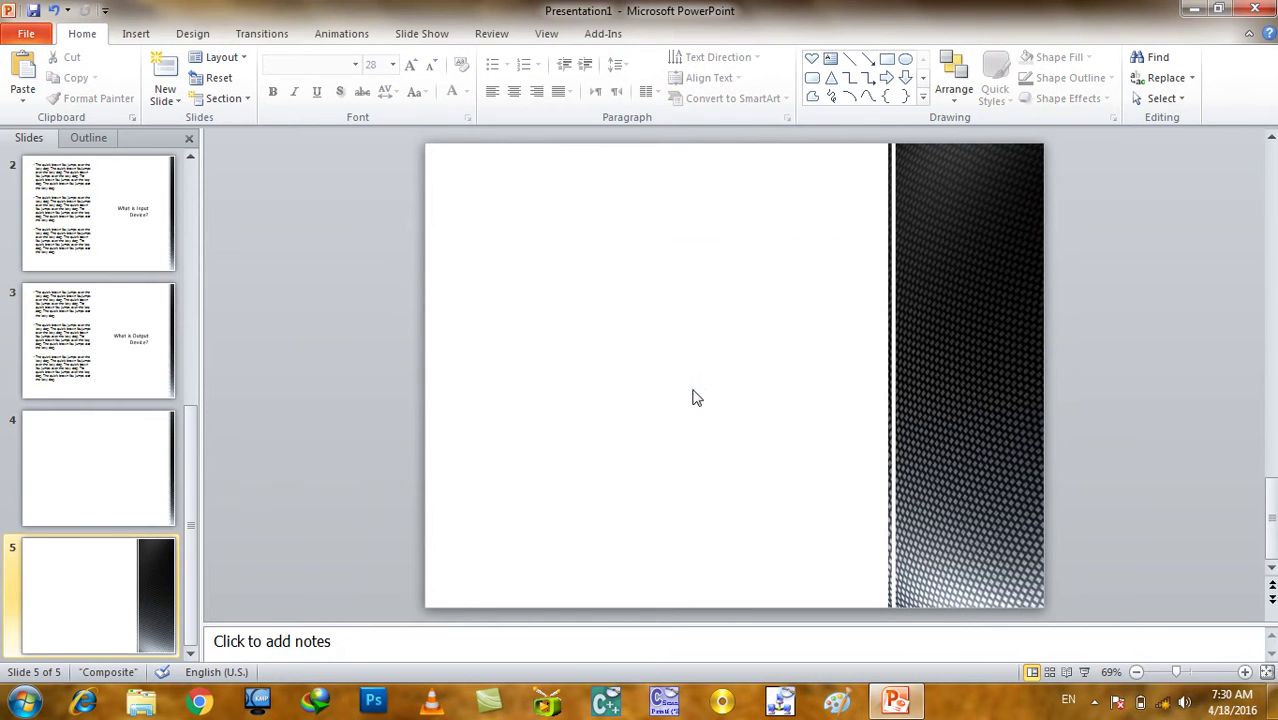
pyautogui.click(139, 35)
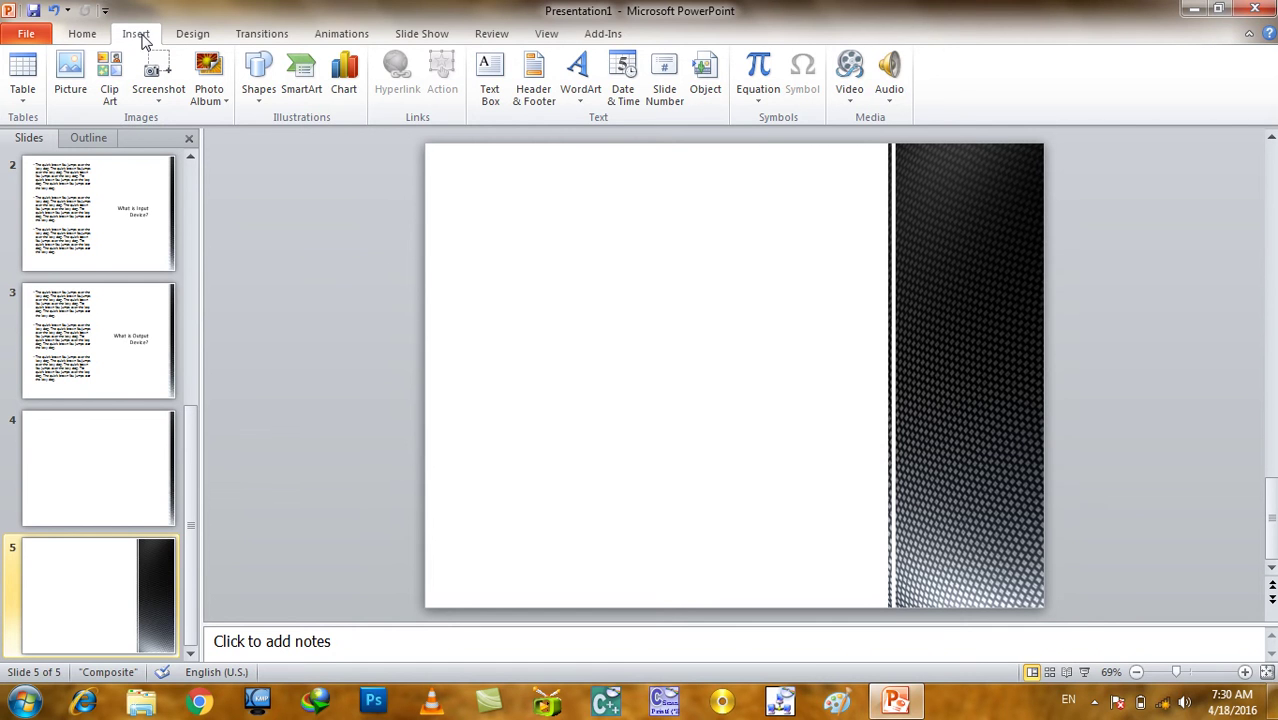
pyautogui.click(305, 72)
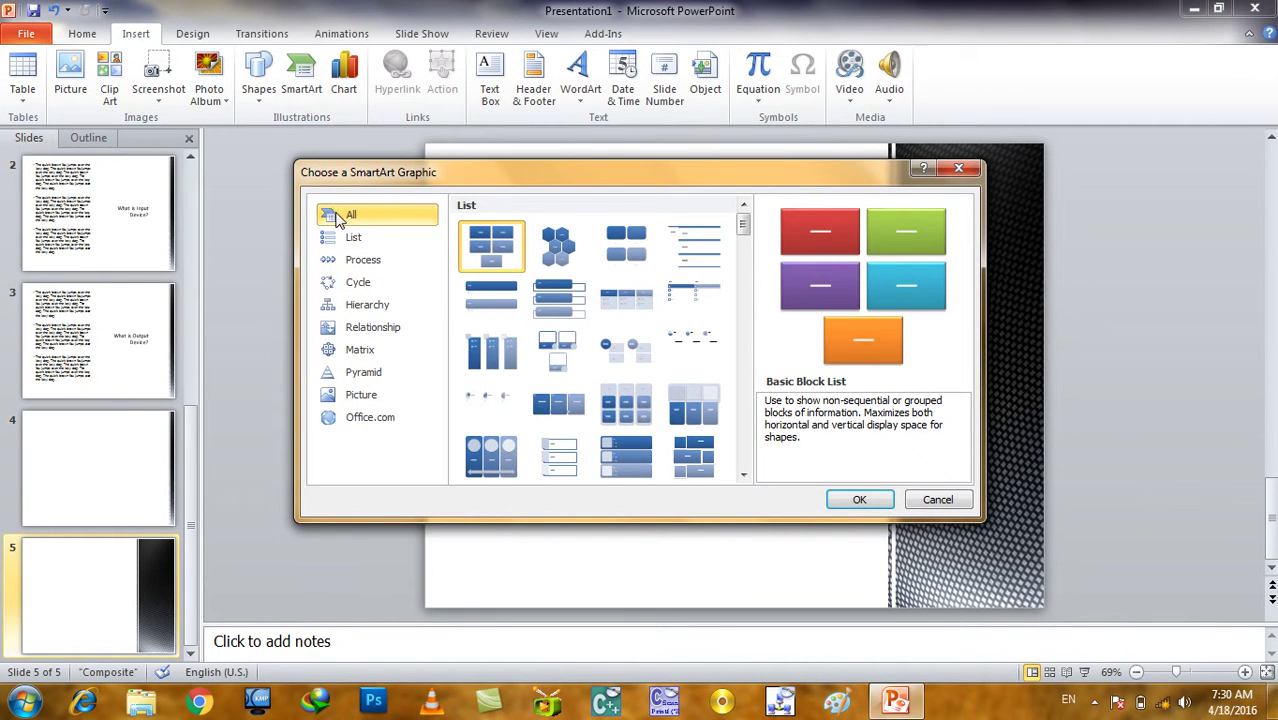
# - Browse the SmartArt categories and insert the Cycle > Block Cycle layout on slide 5
pyautogui.click(354, 239)
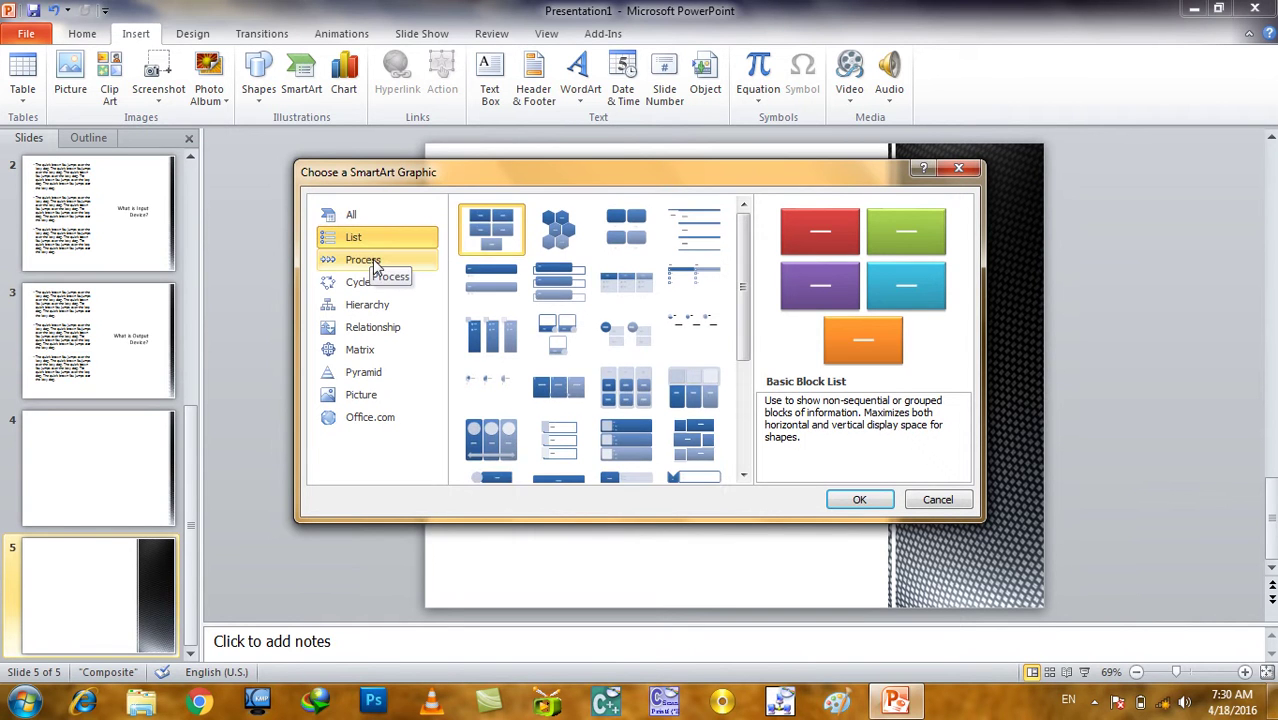
pyautogui.click(363, 260)
pyautogui.click(378, 283)
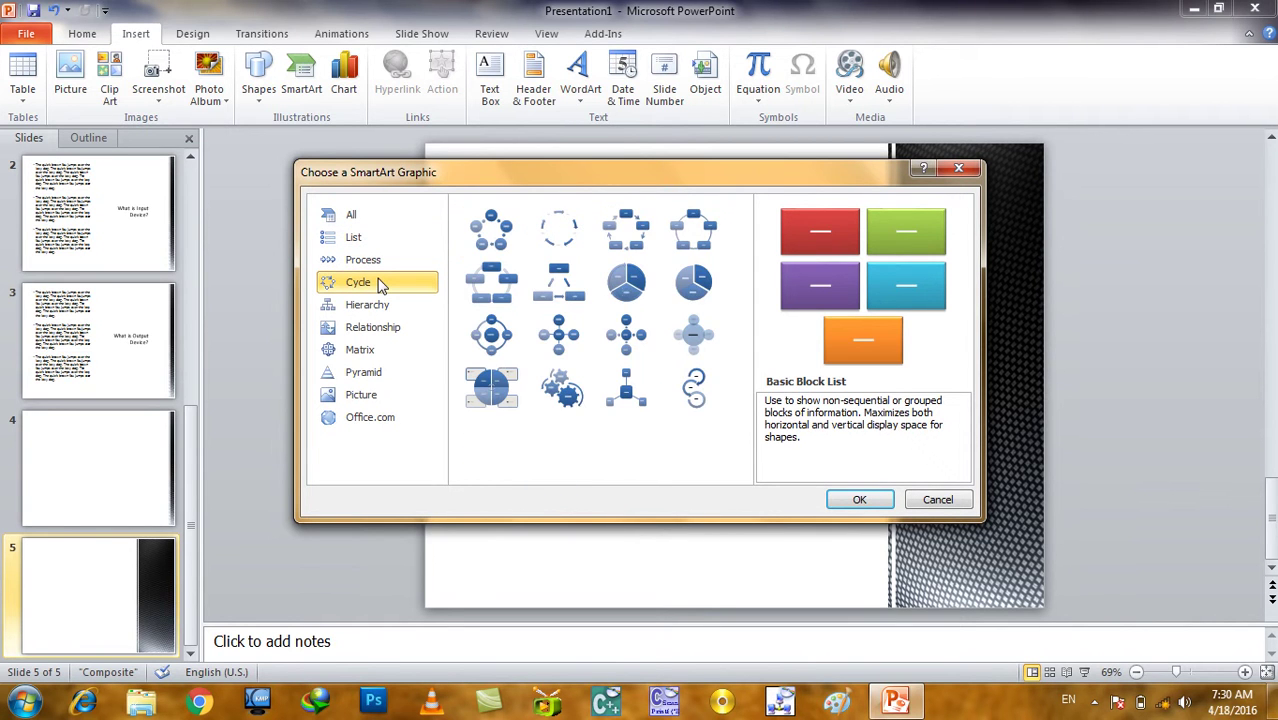
pyautogui.click(375, 305)
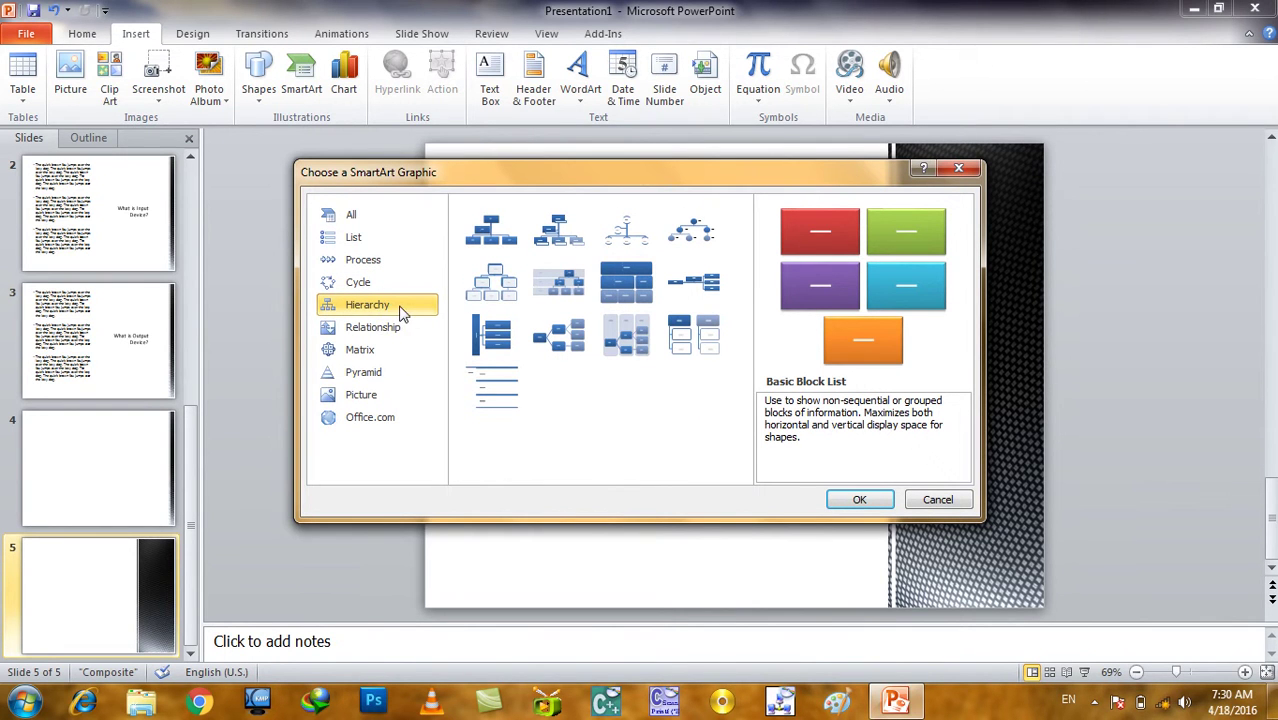
pyautogui.click(397, 333)
pyautogui.click(374, 346)
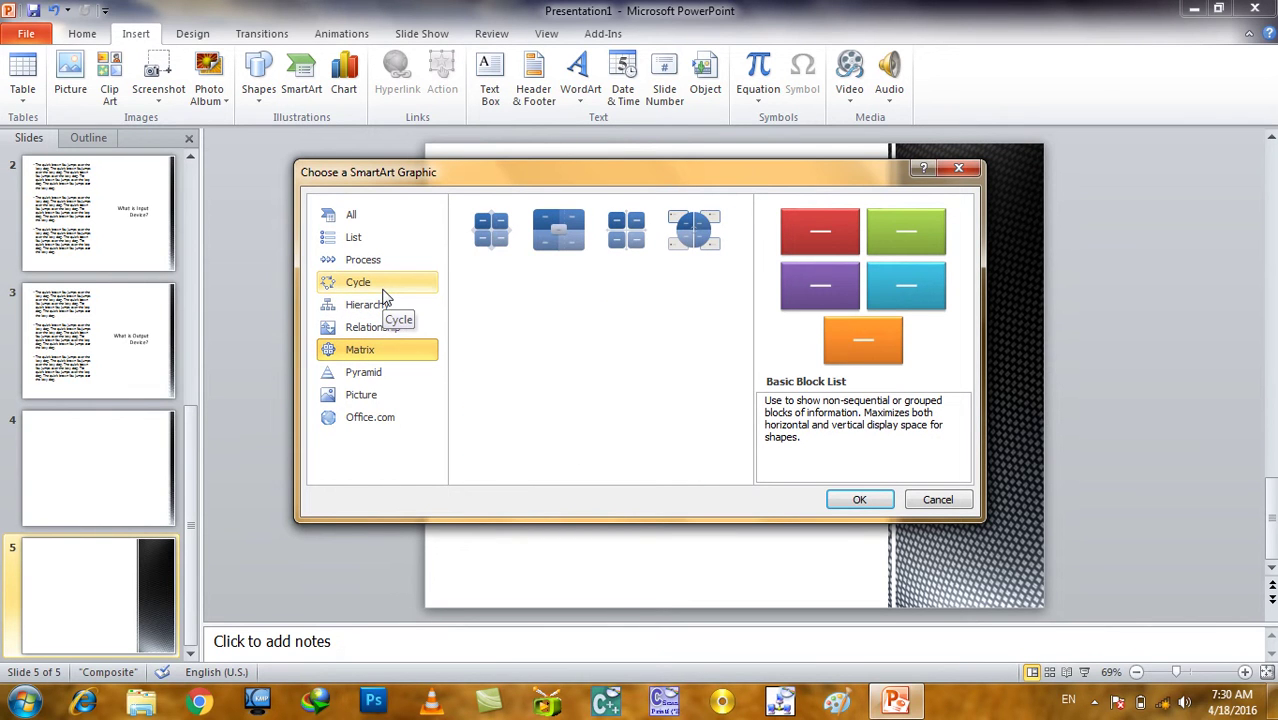
pyautogui.click(383, 295)
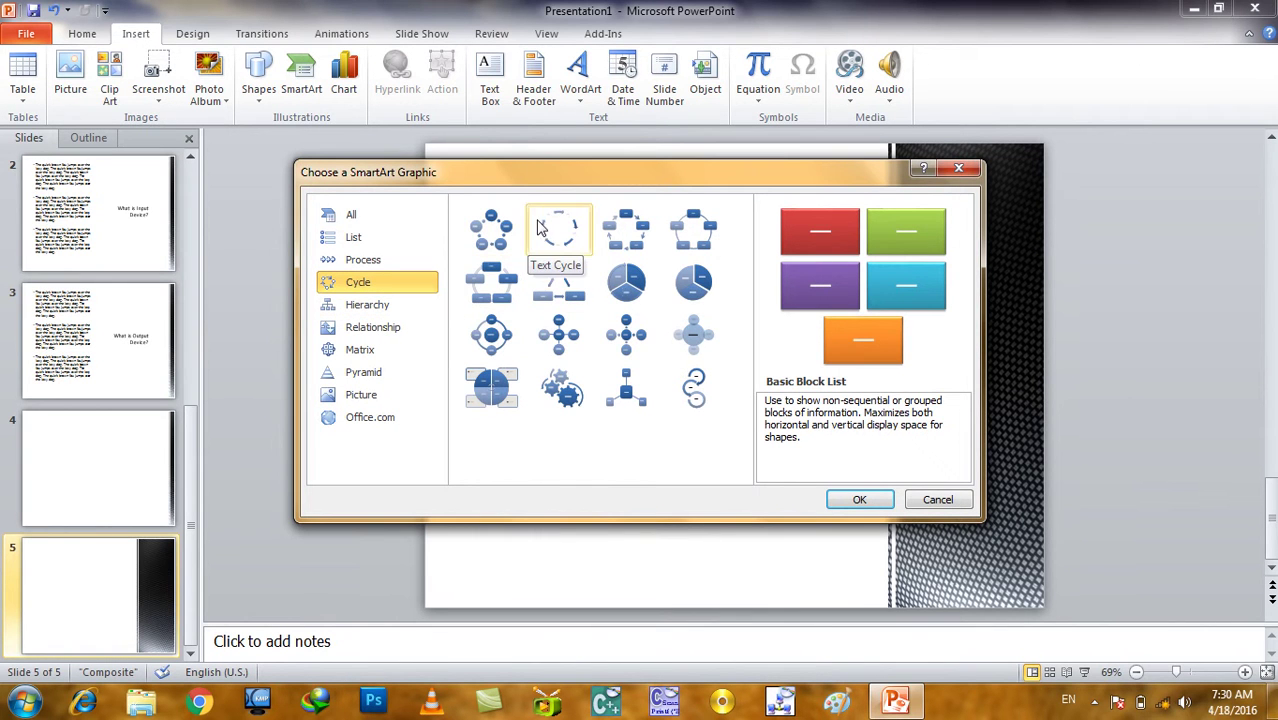
pyautogui.click(643, 238)
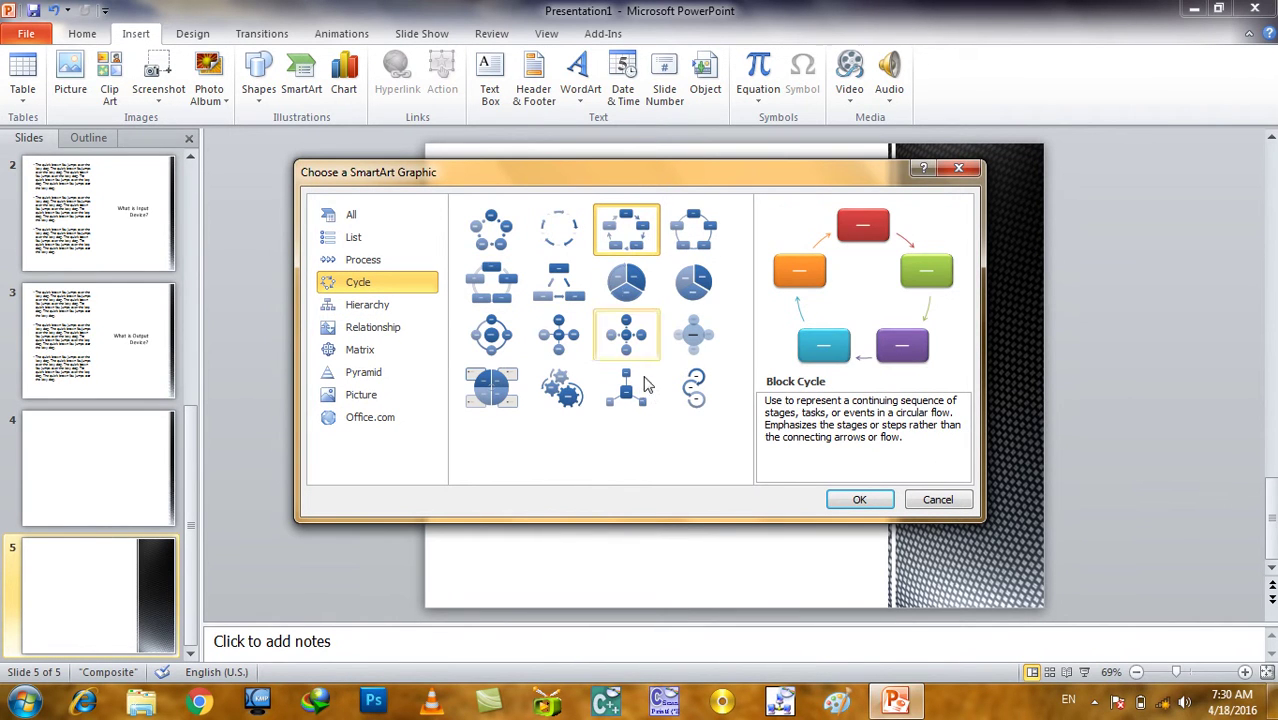
pyautogui.click(859, 499)
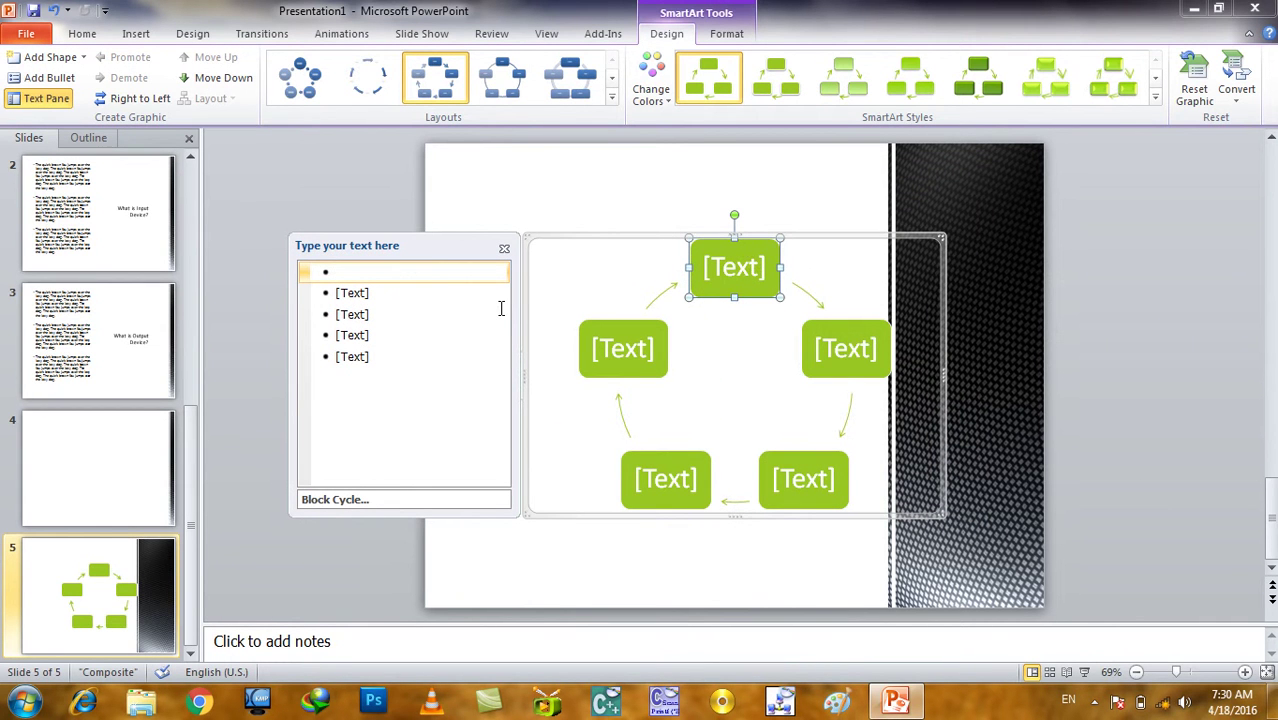
# - Label the first two cycle shapes 'Office 2010 program' and 'Ms Word 2010'
pyautogui.write('Office 2010')
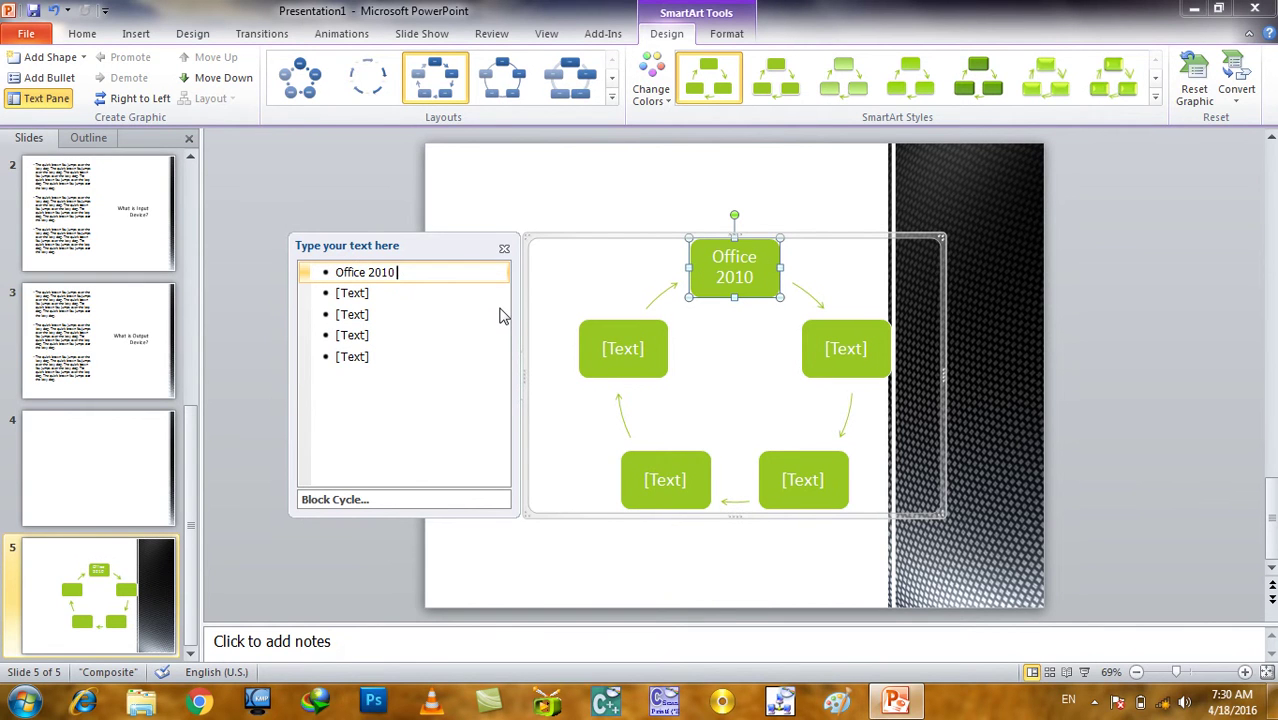
pyautogui.write(' progrta')
pyautogui.press('BackSpace')
pyautogui.press('BackSpace')
pyautogui.write('am')
pyautogui.press('BackSpace')
pyautogui.write('m')
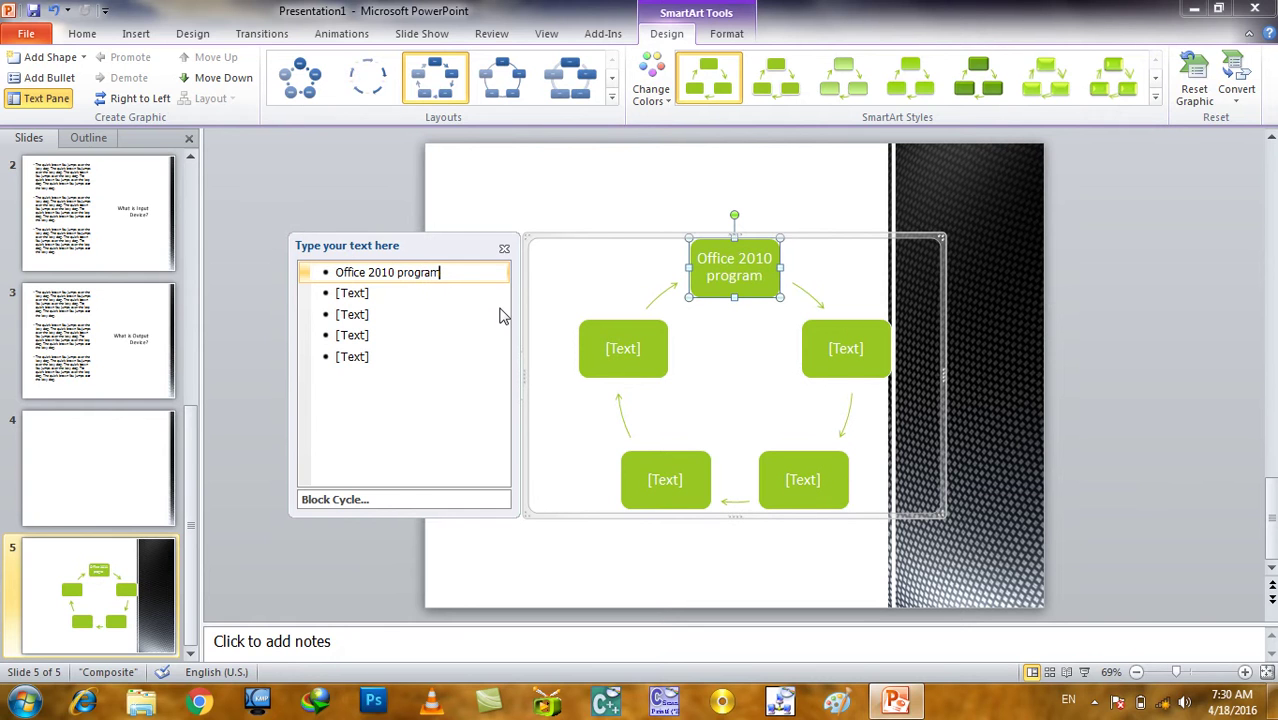
pyautogui.press('Return')
pyautogui.press('Tab')
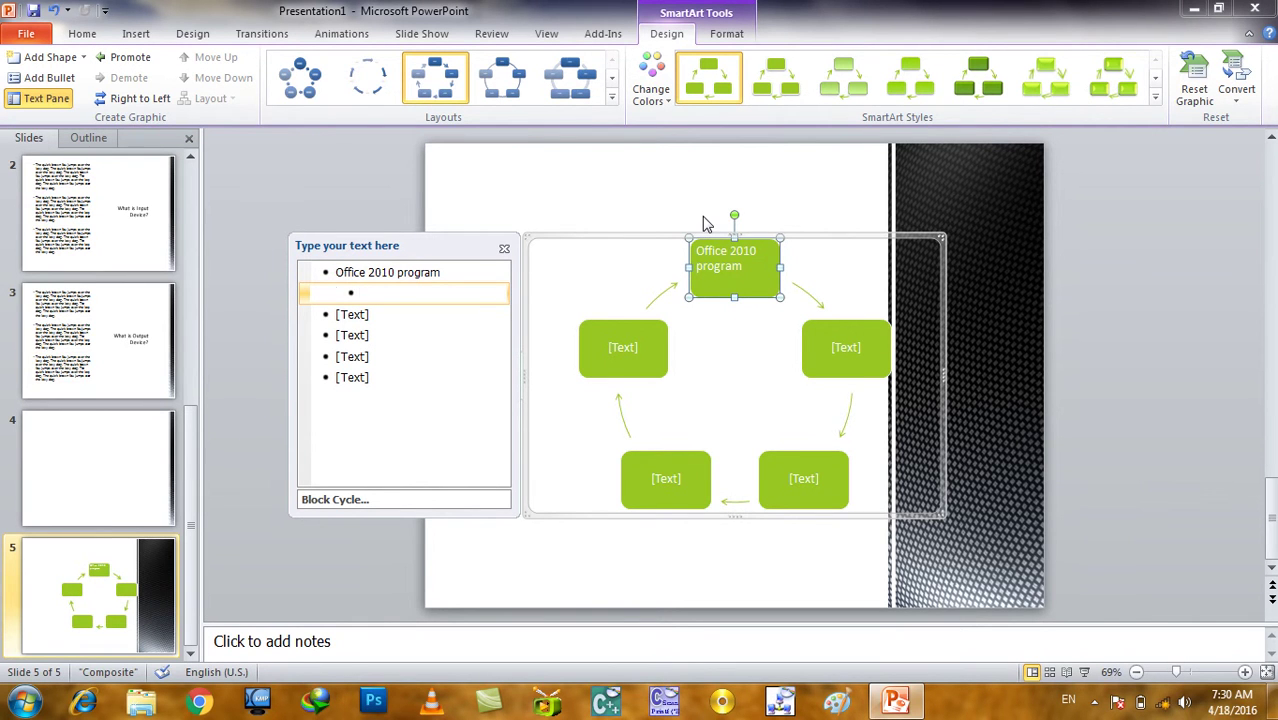
pyautogui.hotkey('shift', 'Tab')
pyautogui.write('Ms W')
pyautogui.write('ord 2010')
# - Add the labels 'Ms Excel 2010' and 'Ms PowerPoint 2010'
pyautogui.write('Ms Excel @')
pyautogui.press('BackSpace')
pyautogui.write('2010')
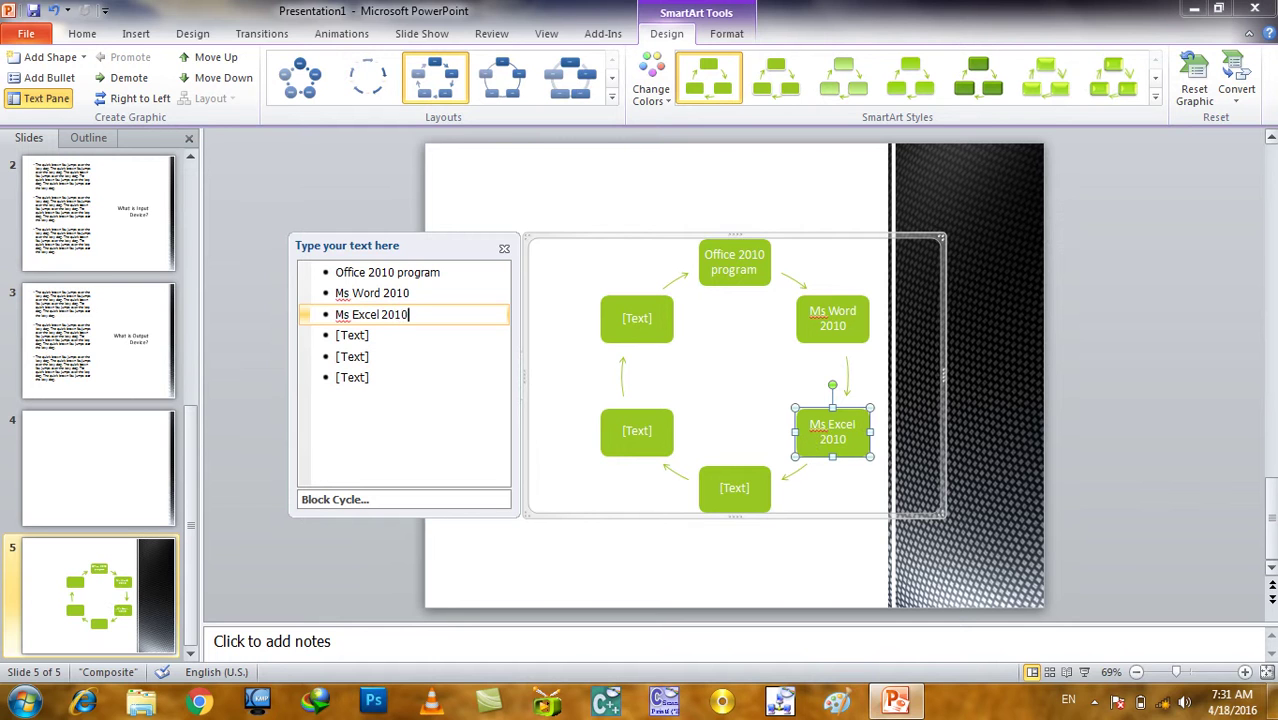
pyautogui.press('Return')
pyautogui.write('Ms Powerp')
pyautogui.press('BackSpace')
pyautogui.press('BackSpace')
pyautogui.press('BackSpace')
pyautogui.write('qr')
pyautogui.press('BackSpace')
pyautogui.press('BackSpace')
pyautogui.write('erPoint')
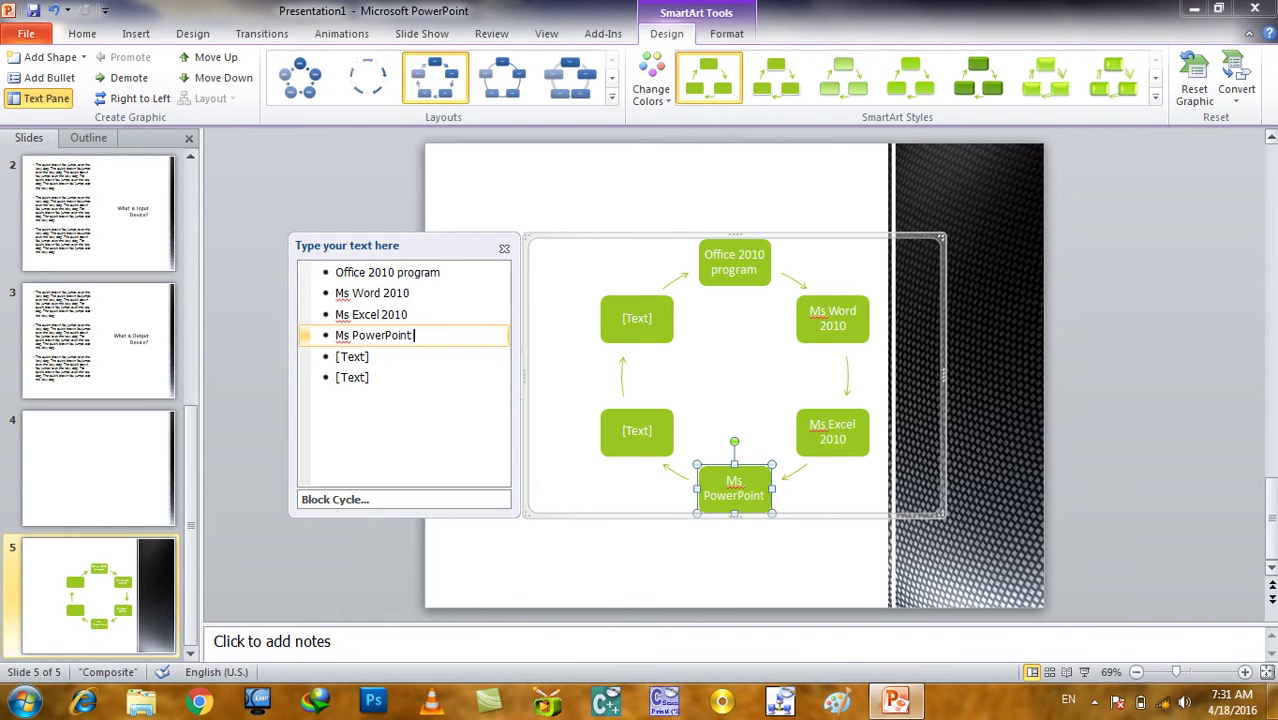
pyautogui.write(' 2010')
# - Label the fifth shape 'Ms Access 2010' and remove the empty sixth bullet
pyautogui.click(340, 356)
pyautogui.write('Ms ')
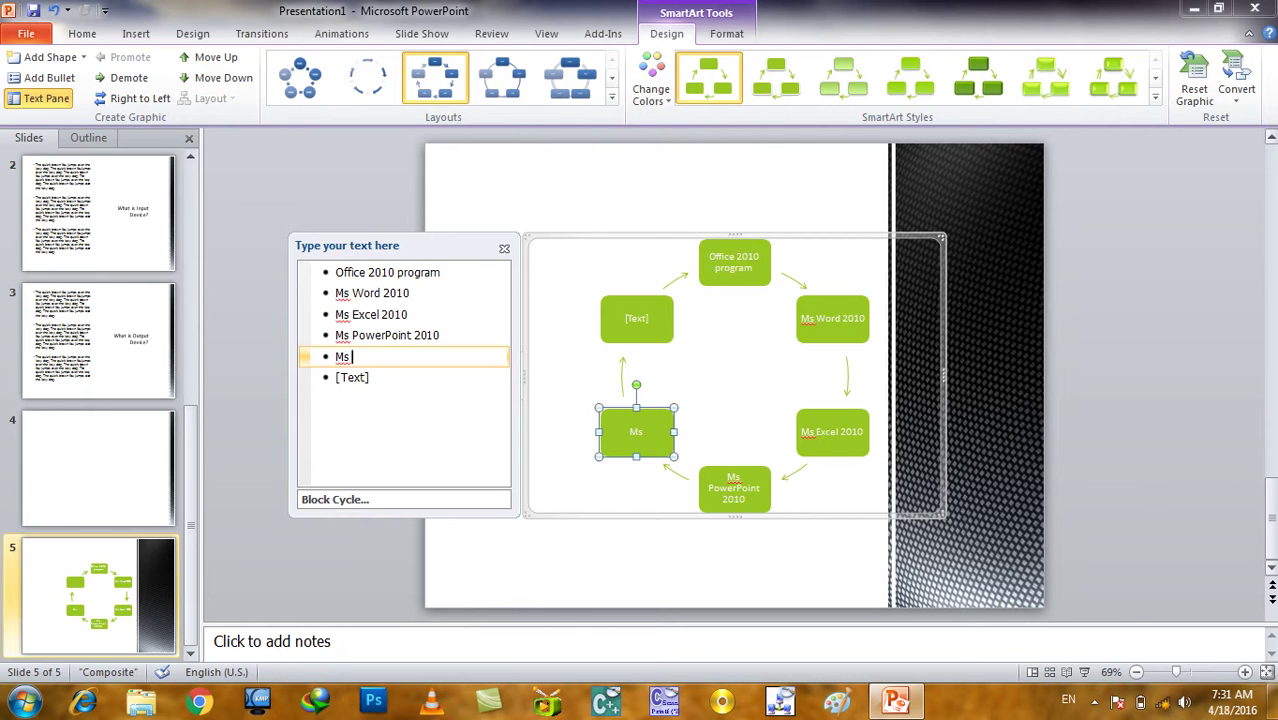
pyautogui.write('QA')
pyautogui.press('BackSpace')
pyautogui.press('BackSpace')
pyautogui.write('Access ')
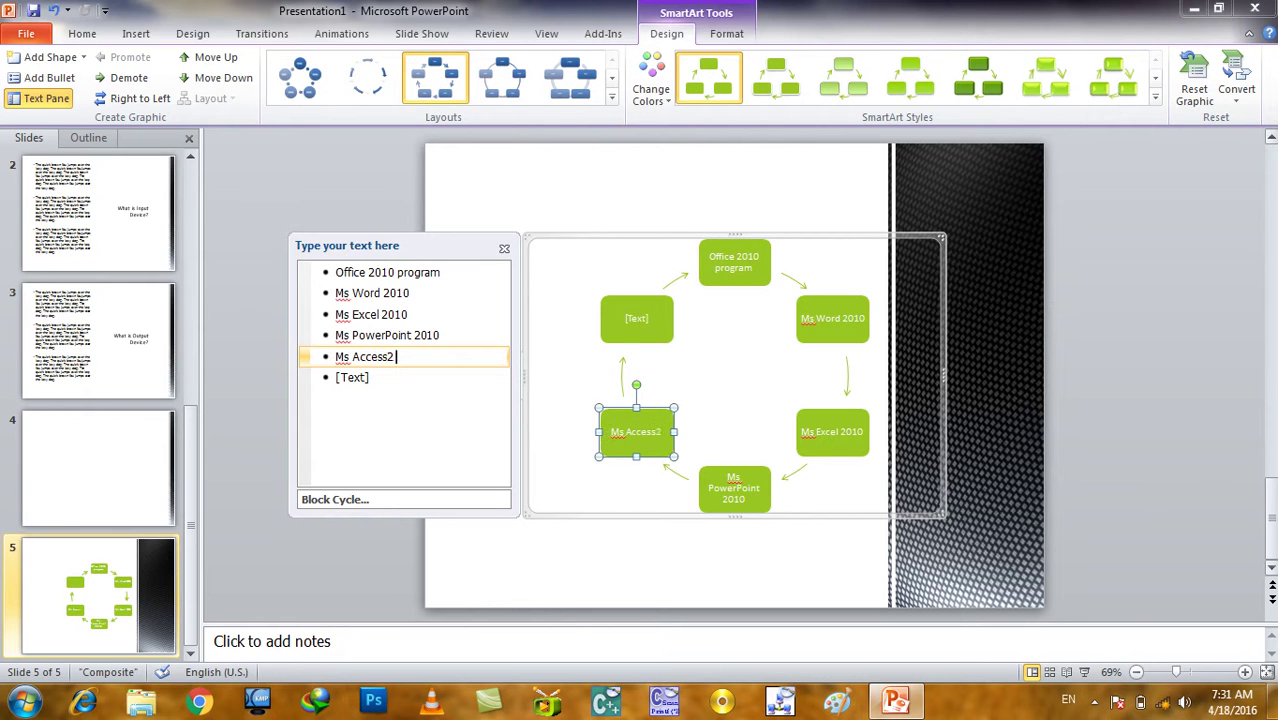
pyautogui.write('2-01')
pyautogui.press('BackSpace')
pyautogui.press('BackSpace')
pyautogui.press('BackSpace')
pyautogui.write('010')
pyautogui.press('Down')
pyautogui.press('BackSpace')
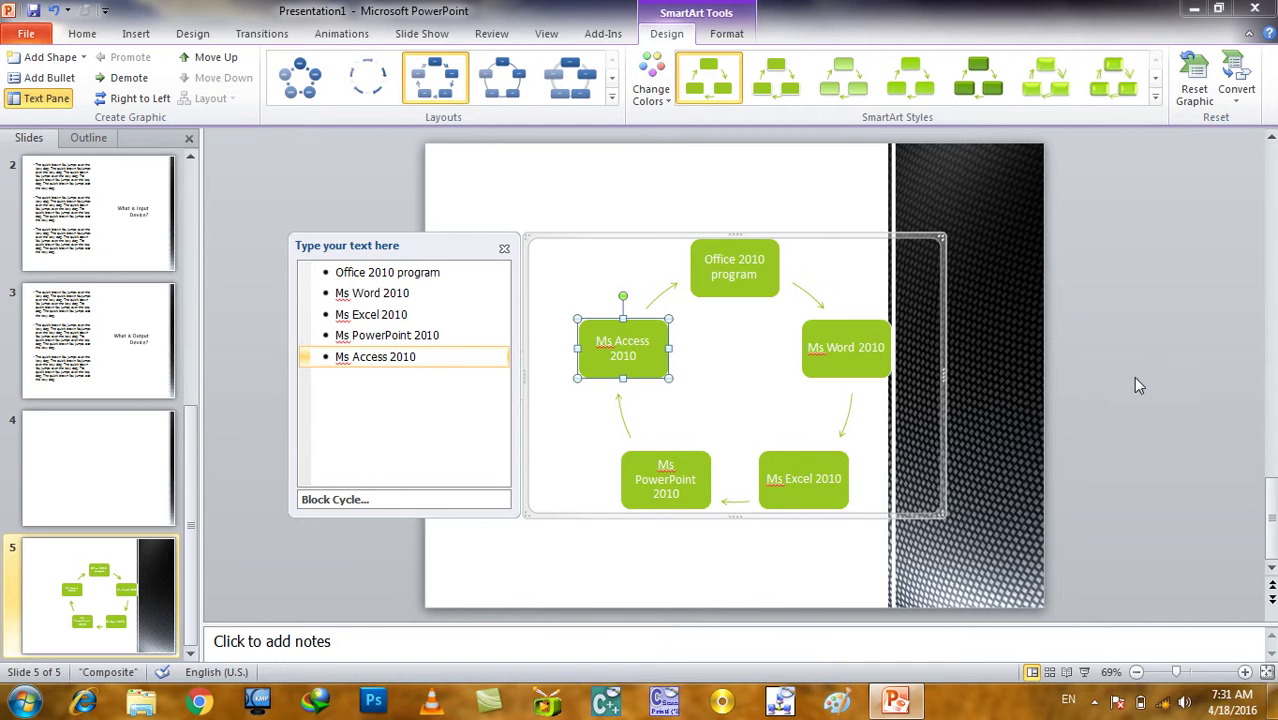
# - Close the SmartArt text pane and move the cycle diagram slightly left
pyautogui.click(504, 250)
pyautogui.click(353, 208)
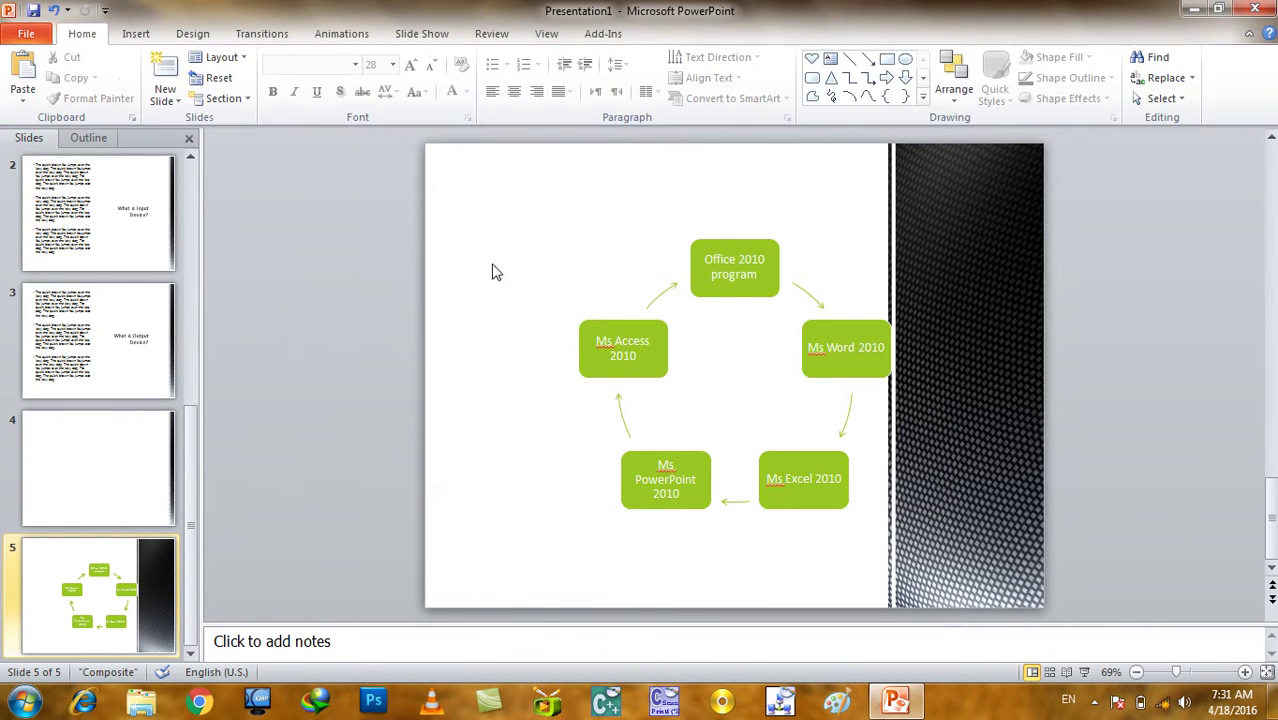
pyautogui.click(740, 276)
pyautogui.moveTo(810, 240); pyautogui.dragTo(707, 238)
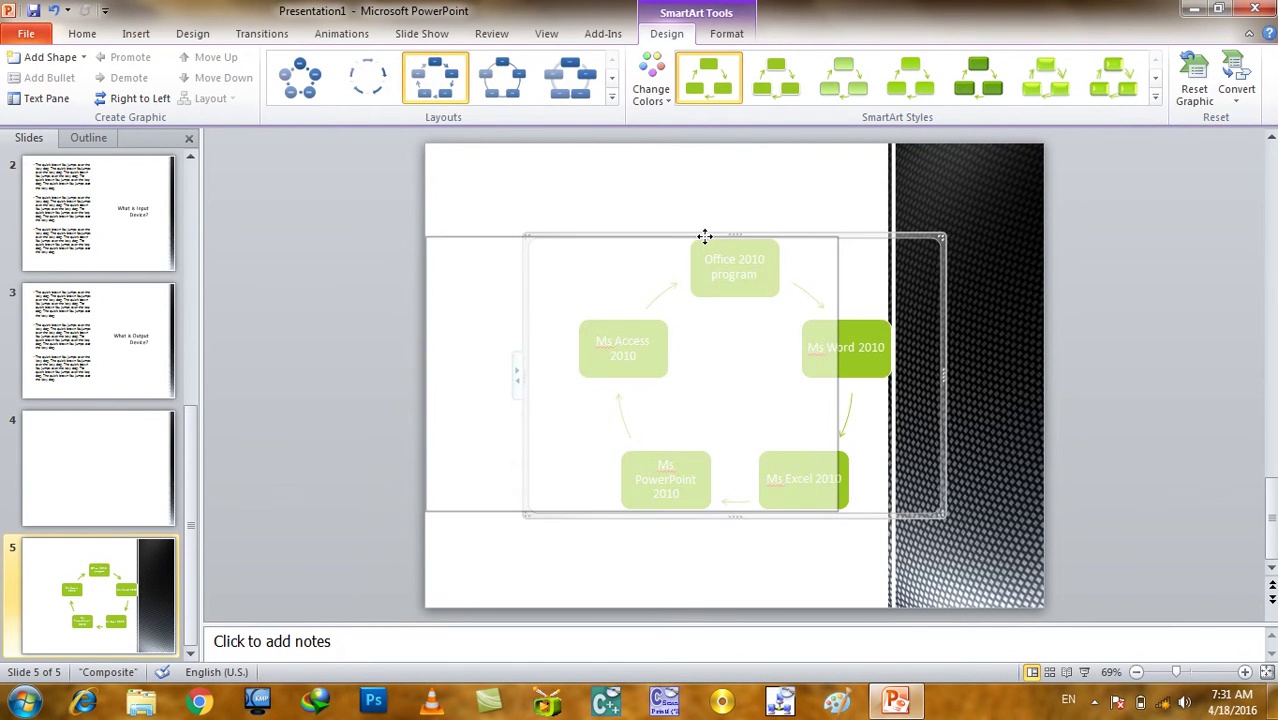
pyautogui.click(1080, 366)
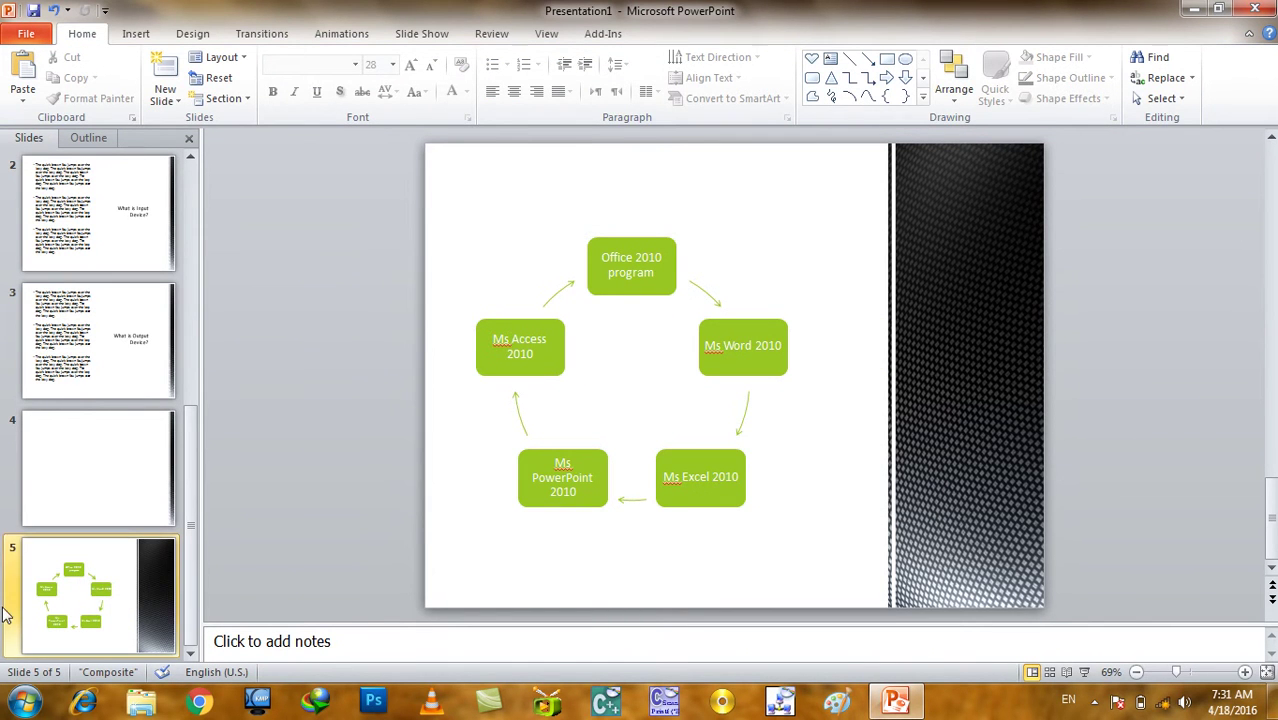
# - Delete the empty slide 4, then delete the Block Cycle diagram from the new slide 4
pyautogui.click(90, 445)
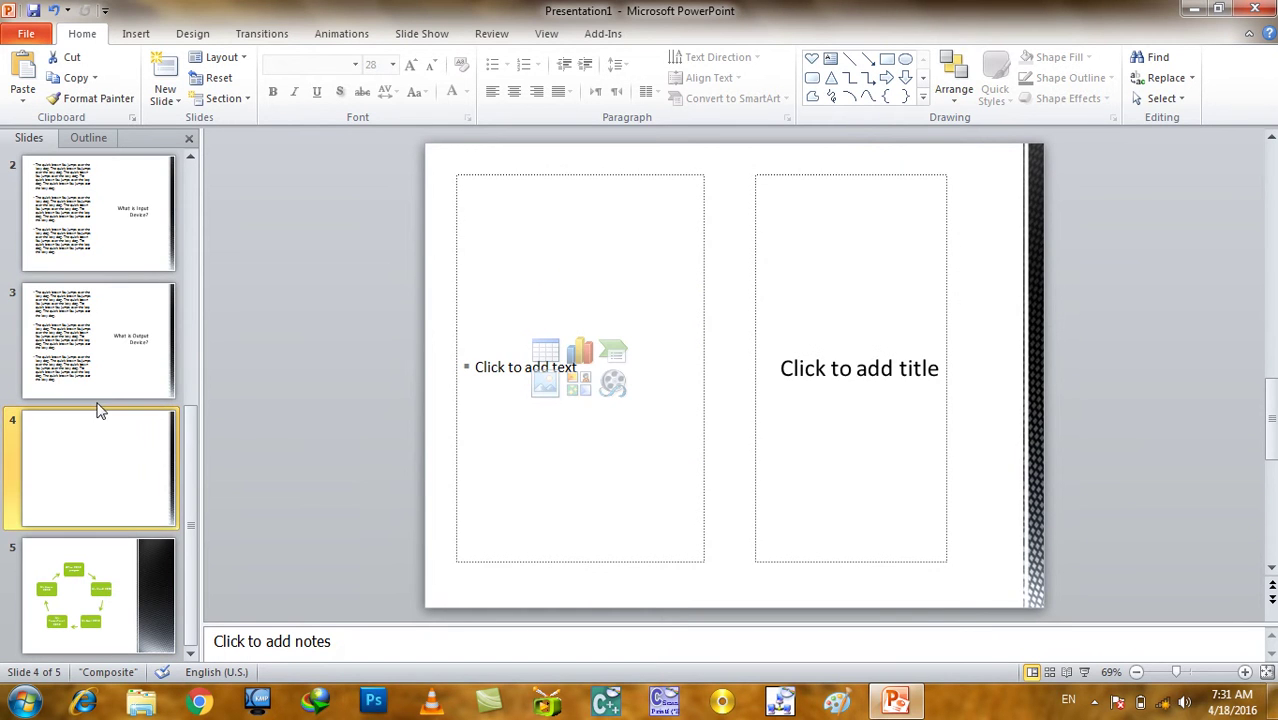
pyautogui.press('Delete')
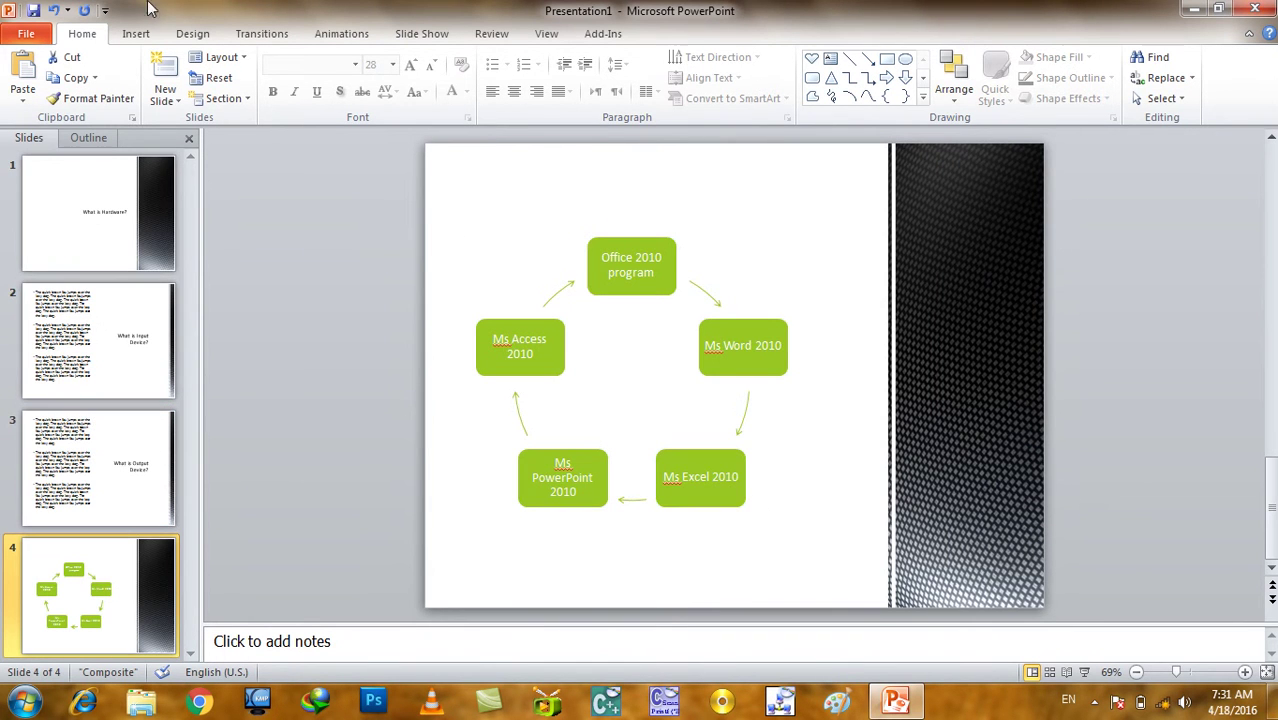
pyautogui.click(138, 35)
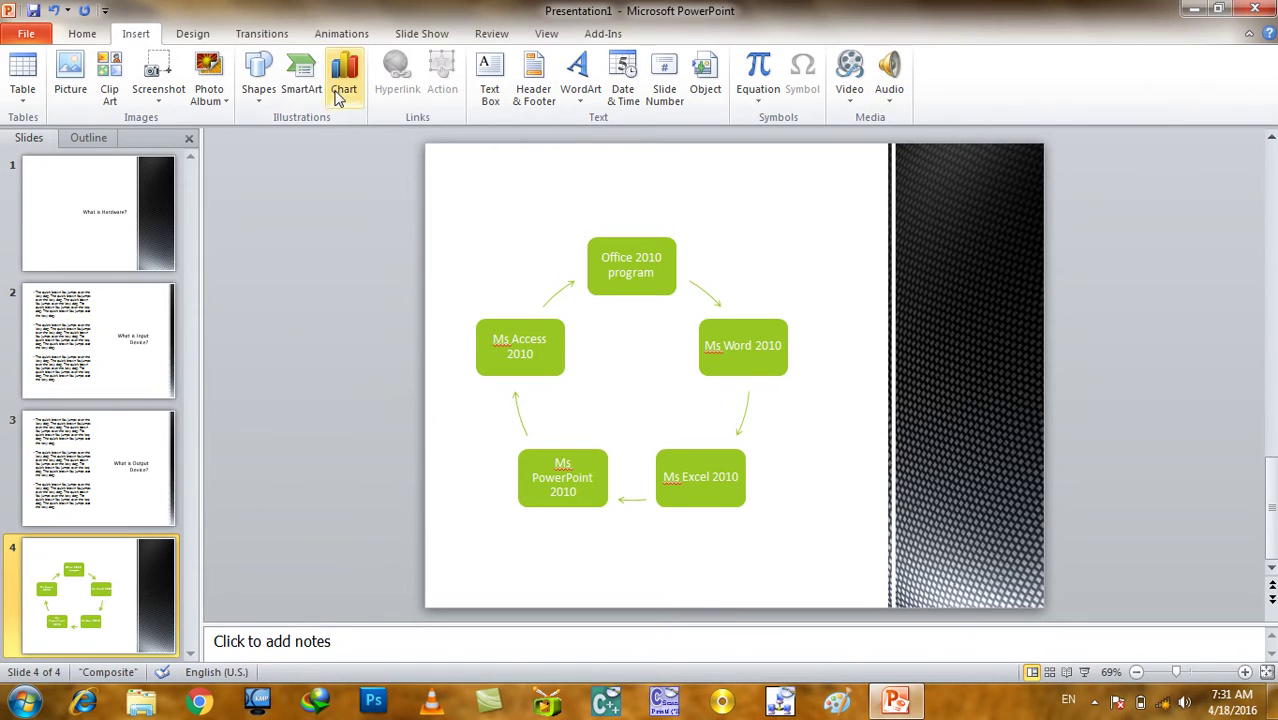
pyautogui.click(553, 298)
pyautogui.click(550, 238)
pyautogui.press('Delete')
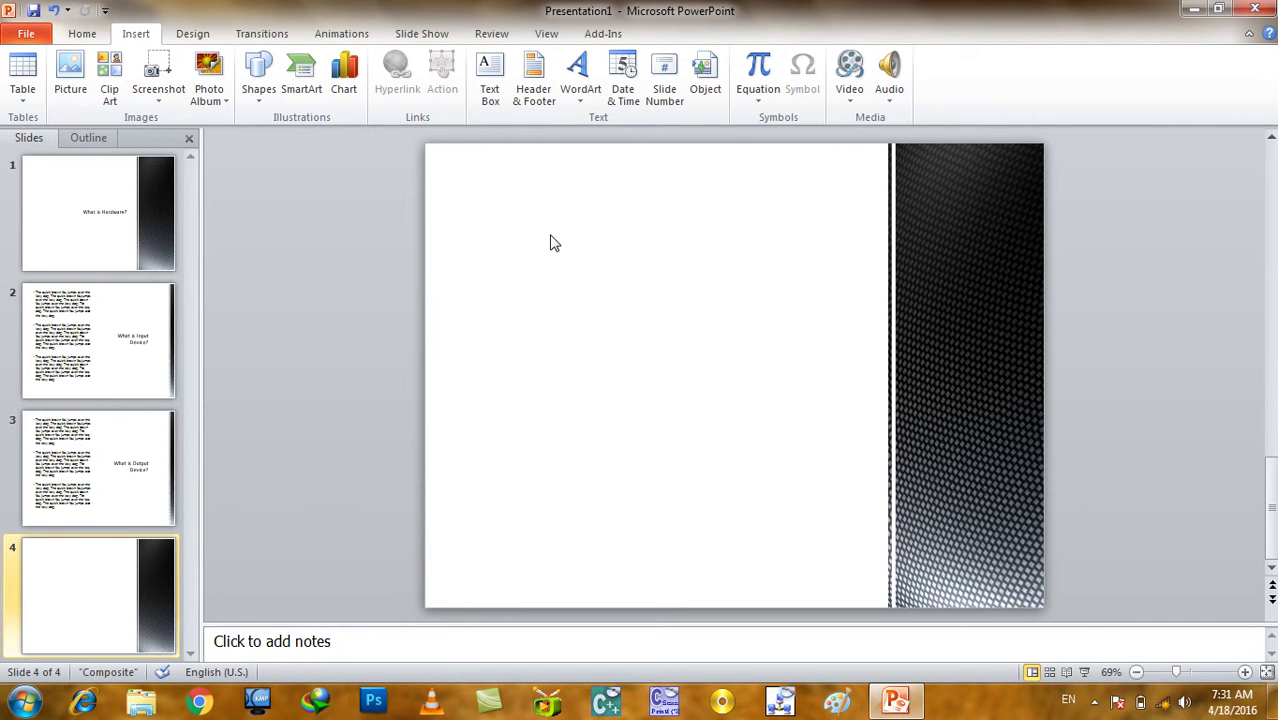
# - Insert the first 3-D Cone column chart onto blank slide 4
pyautogui.click(331, 78)
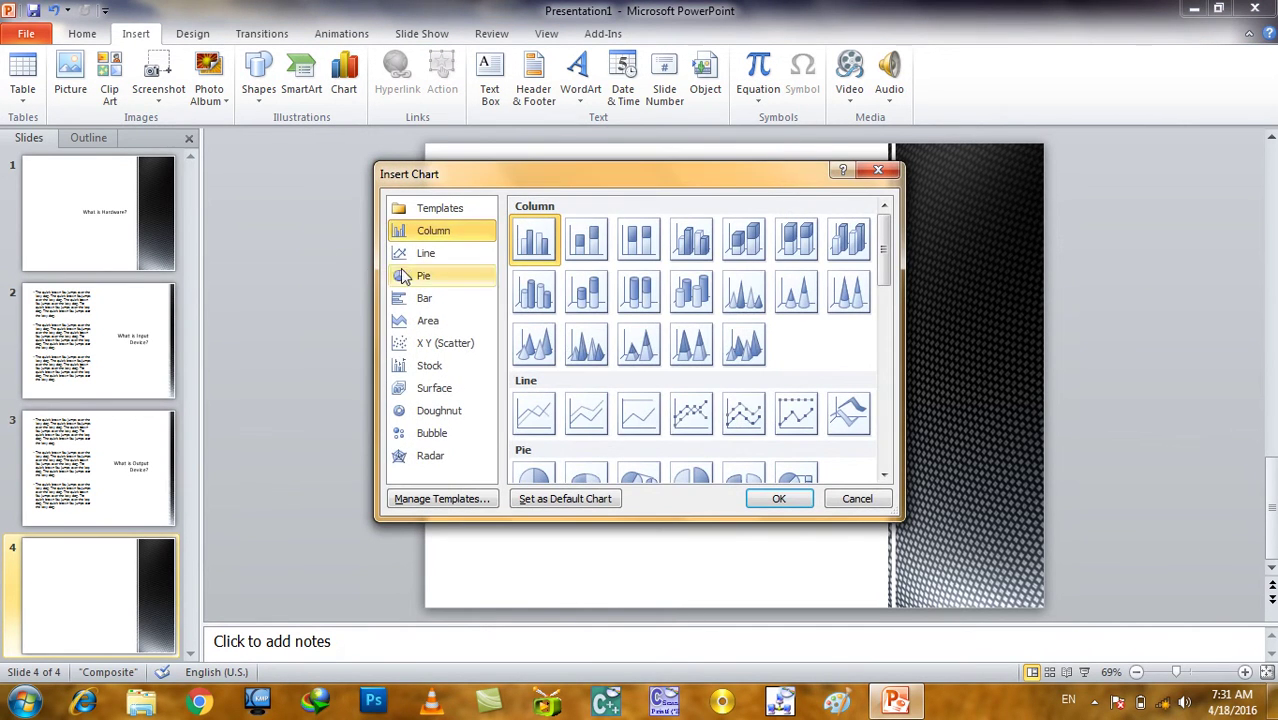
pyautogui.click(435, 238)
pyautogui.click(587, 348)
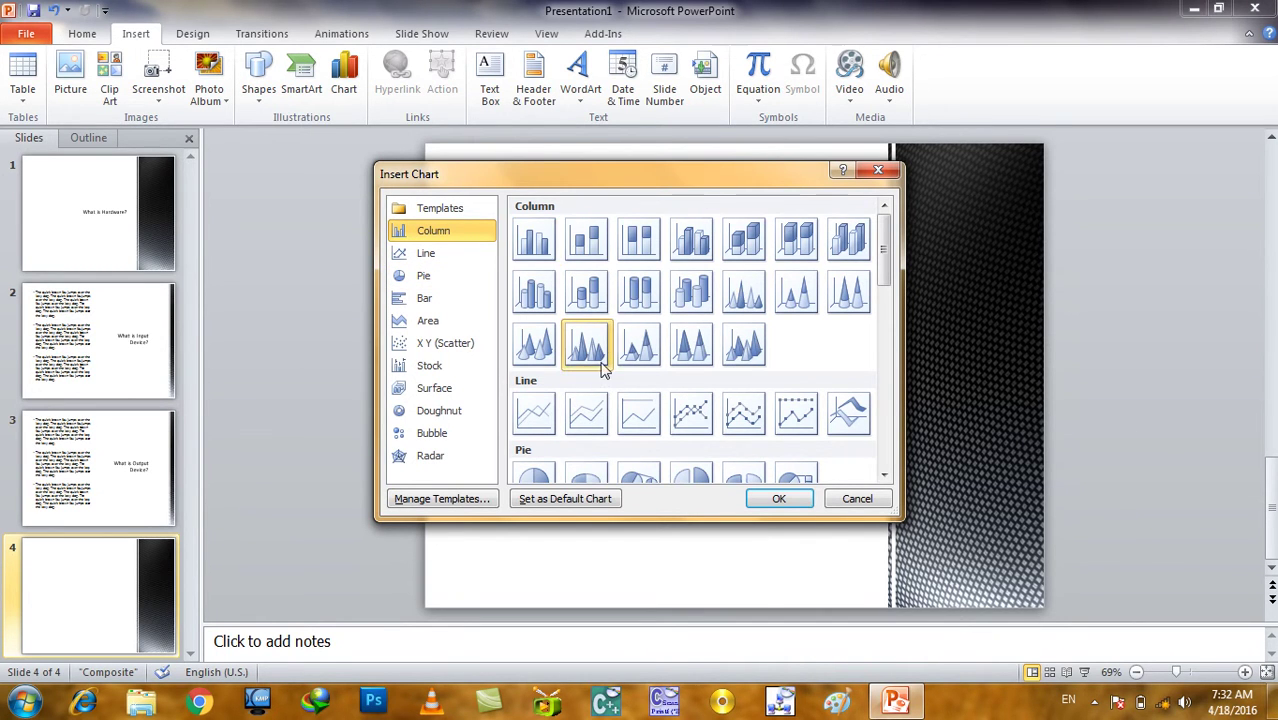
pyautogui.click(530, 362)
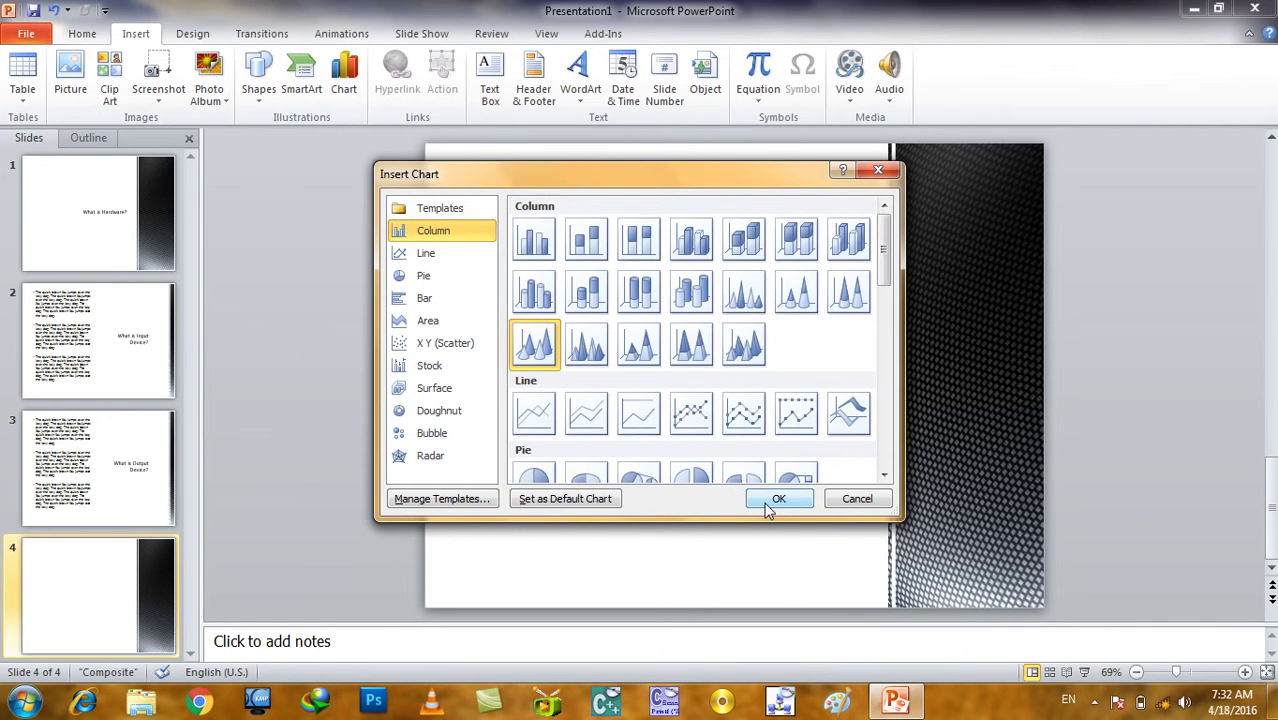
pyautogui.click(767, 503)
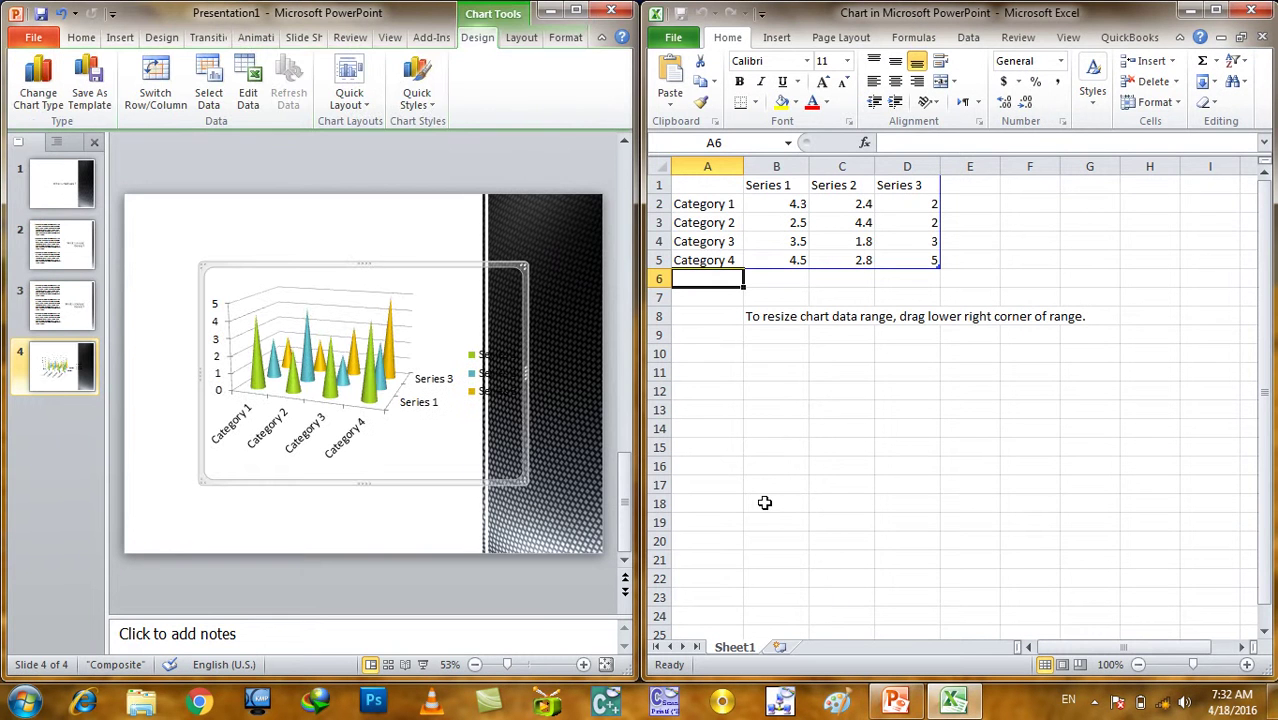
# - Enter the row 1 headings Sname, Class 10, Class 11 and Class 12
pyautogui.click(700, 176)
pyautogui.click(700, 176)
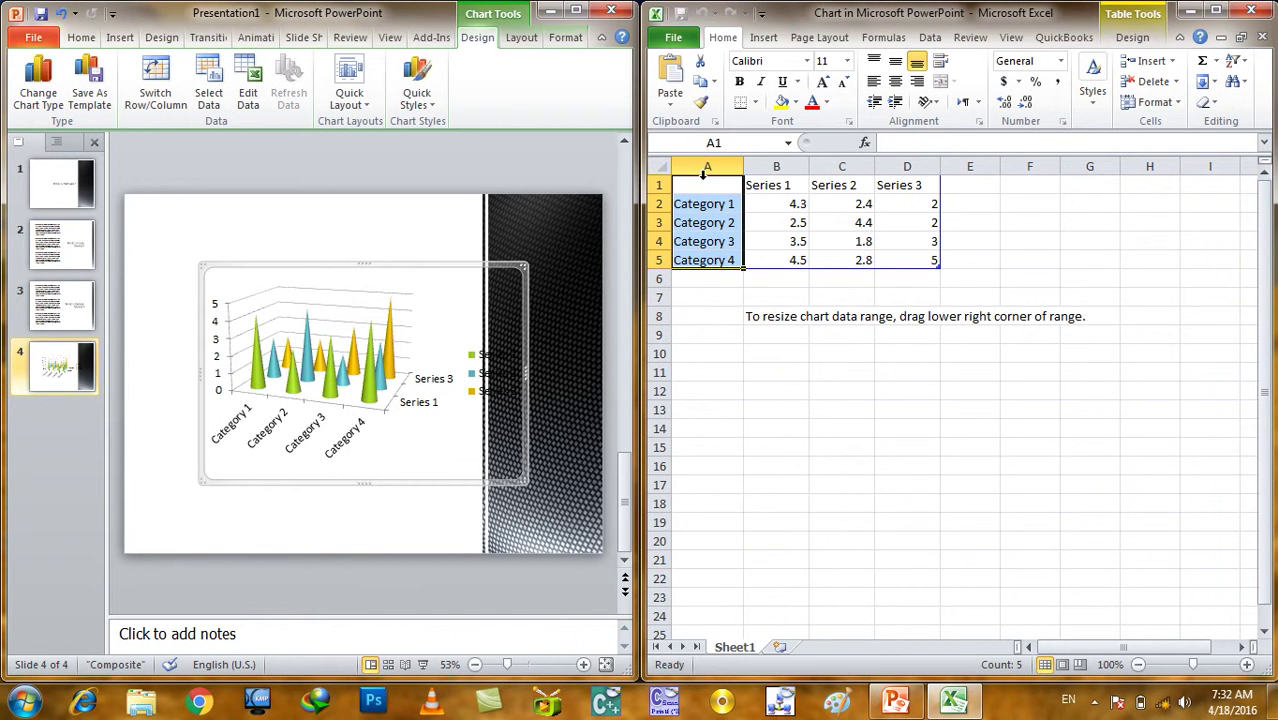
pyautogui.click(707, 204)
pyautogui.click(707, 185)
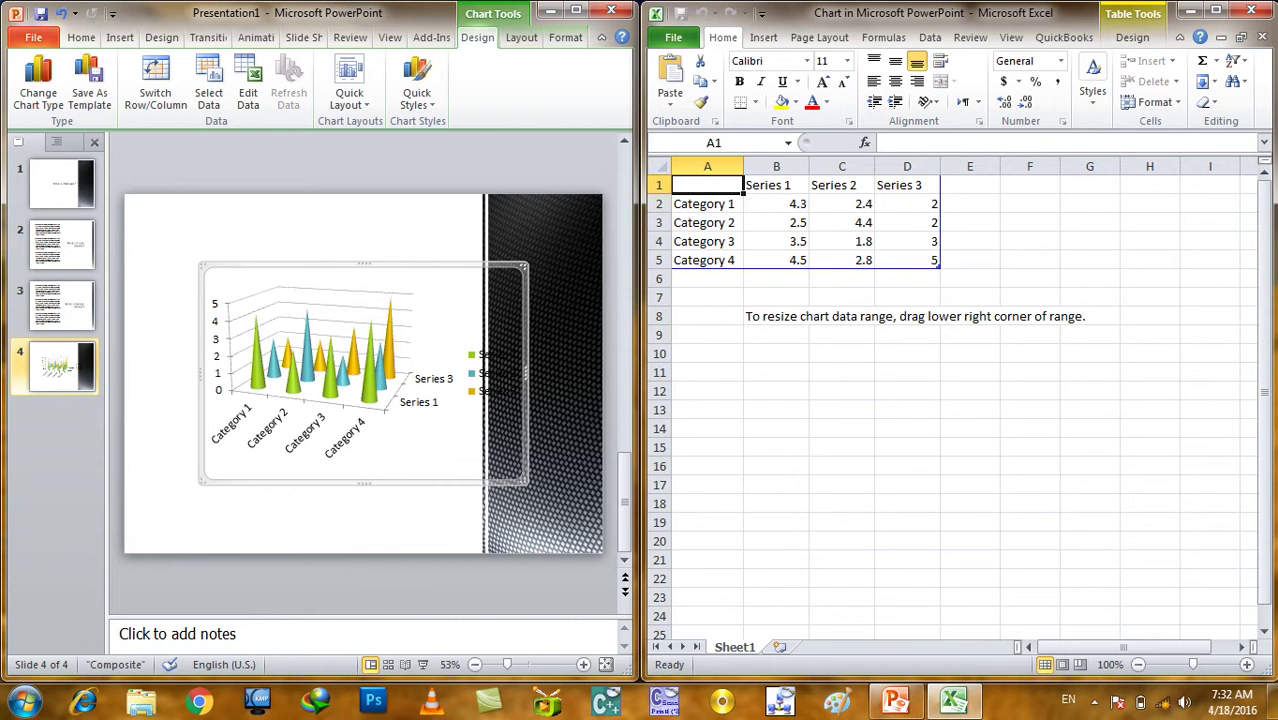
pyautogui.write('Snmae')
pyautogui.press('Tab')
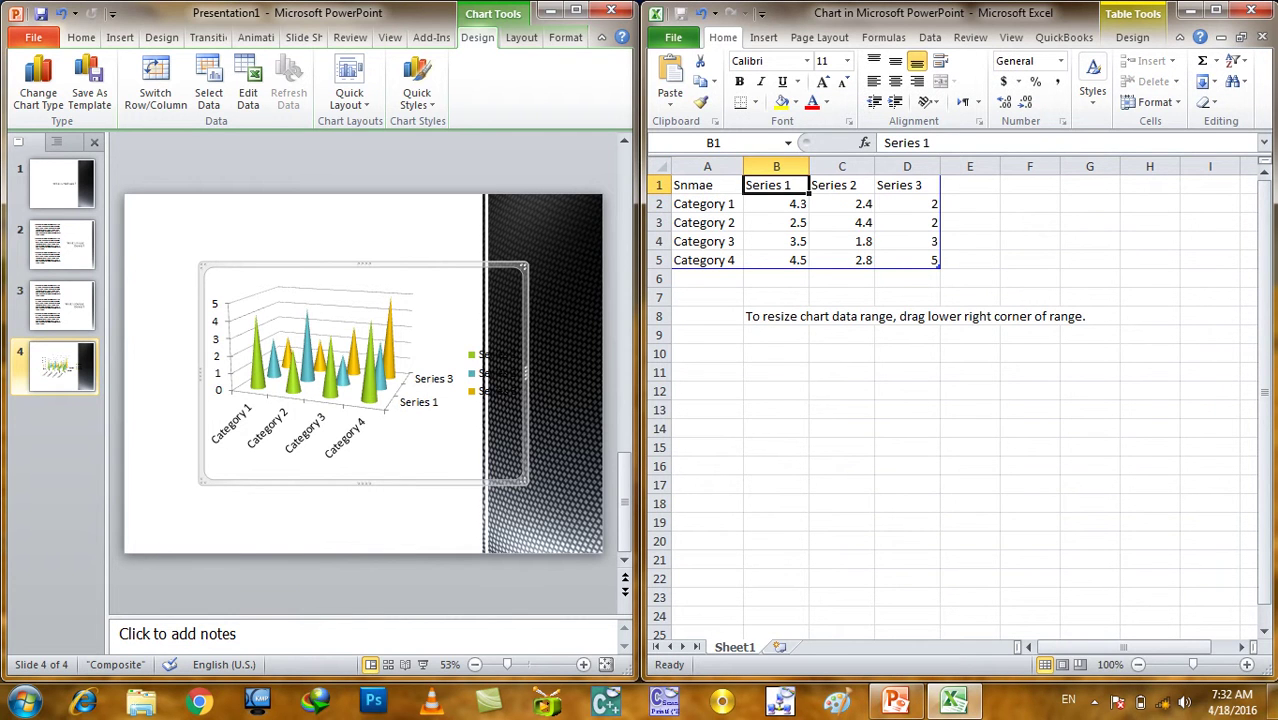
pyautogui.click(707, 185)
pyautogui.write('Snam')
pyautogui.press('Tab')
pyautogui.write('Class 10')
pyautogui.press('Tab')
pyautogui.write('Class ')
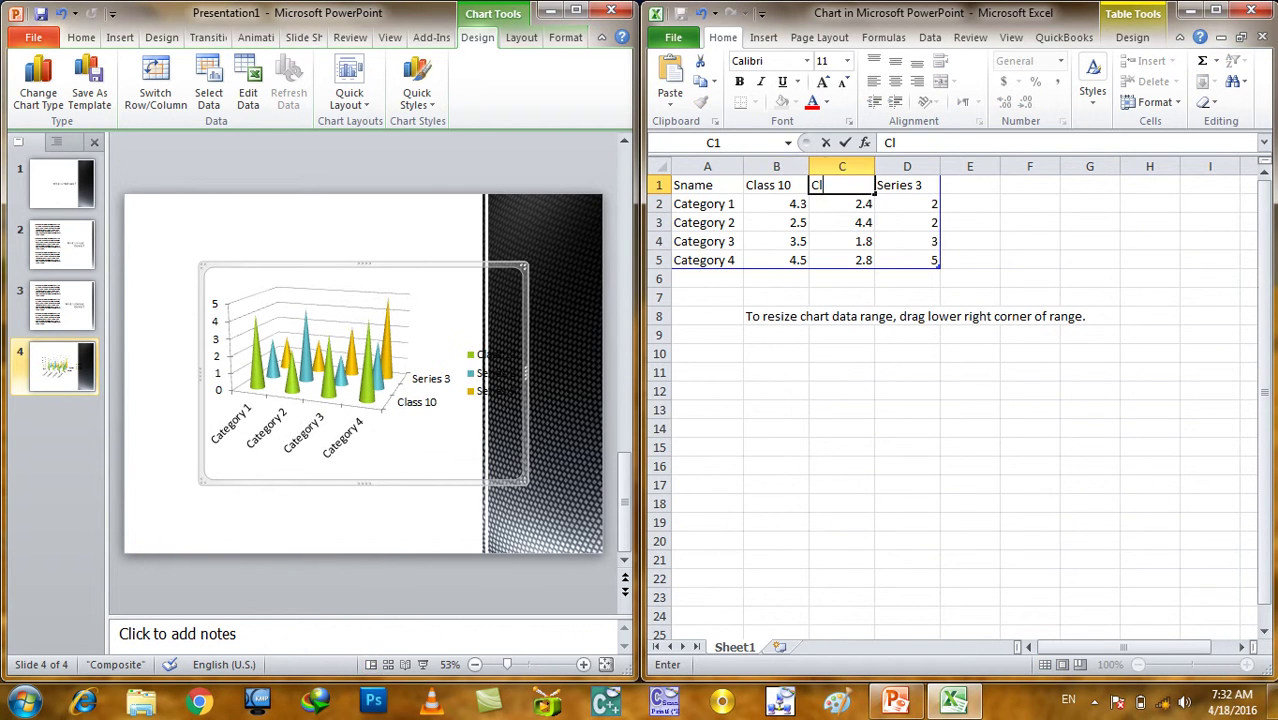
pyautogui.write('1')
pyautogui.press('Tab')
pyautogui.write('Class')
pyautogui.press('Return')
# - Enter the four student names in cells A2:A5
pyautogui.write('Islam')
pyautogui.press('Return')
pyautogui.write('Khan')
pyautogui.press('Return')
pyautogui.write('Amin')
pyautogui.press('Return')
pyautogui.write('Jamal')
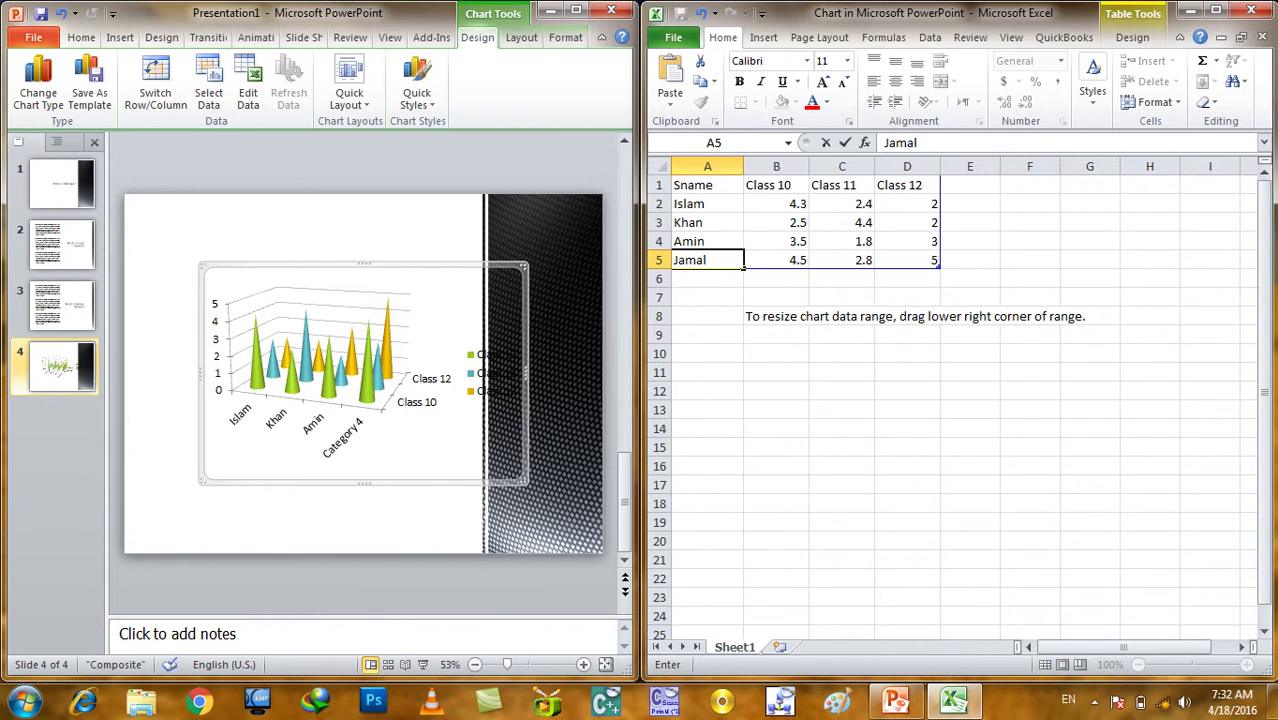
pyautogui.press('Tab')
# - Enter the Class 10 marks 90, 80, 70 and 60
pyautogui.press('Up')
pyautogui.press('Up')
pyautogui.press('Up')
pyautogui.write('90')
pyautogui.press('Return')
pyautogui.write('80')
pyautogui.press('Return')
pyautogui.write('70')
pyautogui.press('Return')
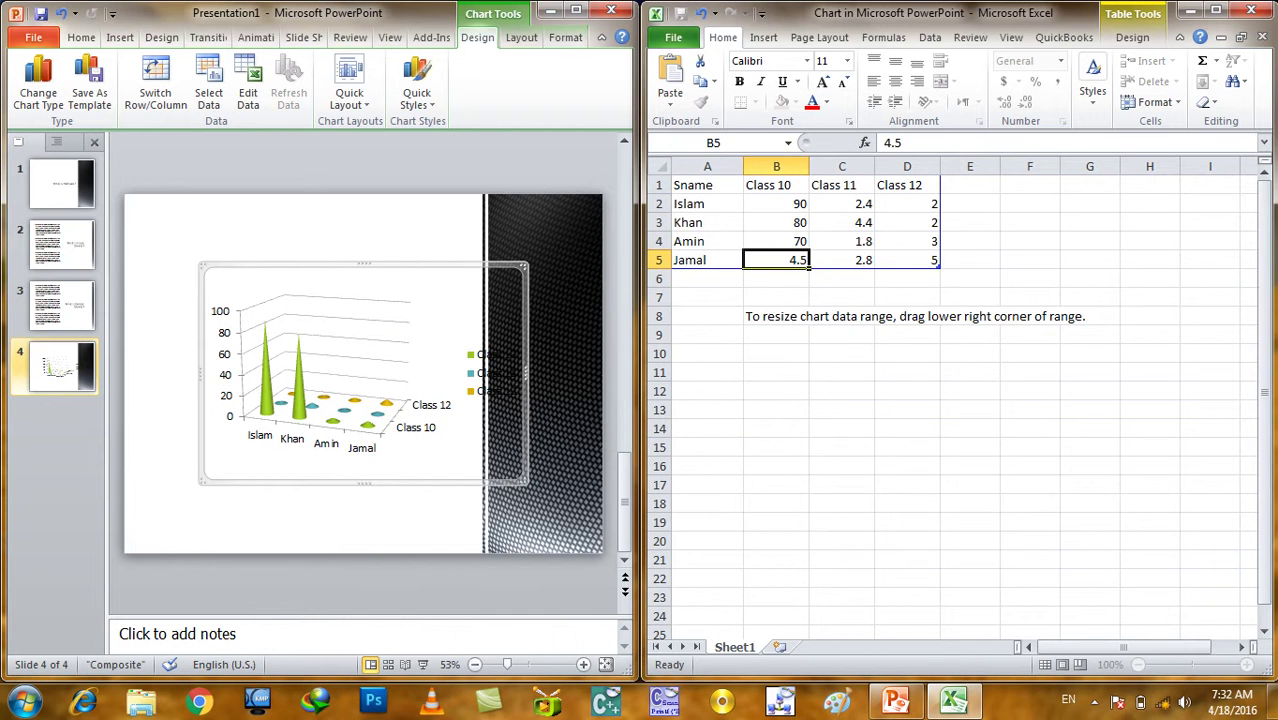
pyautogui.write('60')
pyautogui.press('Tab')
# - Enter the Class 11 marks 99, 88 and 77
pyautogui.press('Up')
# - Enter the Class 12 marks 50, 60, 90 and 100
pyautogui.press('Up')
pyautogui.press('Up')
pyautogui.write('99')
pyautogui.press('Return')
pyautogui.write('88')
pyautogui.press('Return')
pyautogui.write('77')
pyautogui.press('Return')
pyautogui.press('Tab')
pyautogui.press('Up')
pyautogui.press('Up')
pyautogui.press('Up')
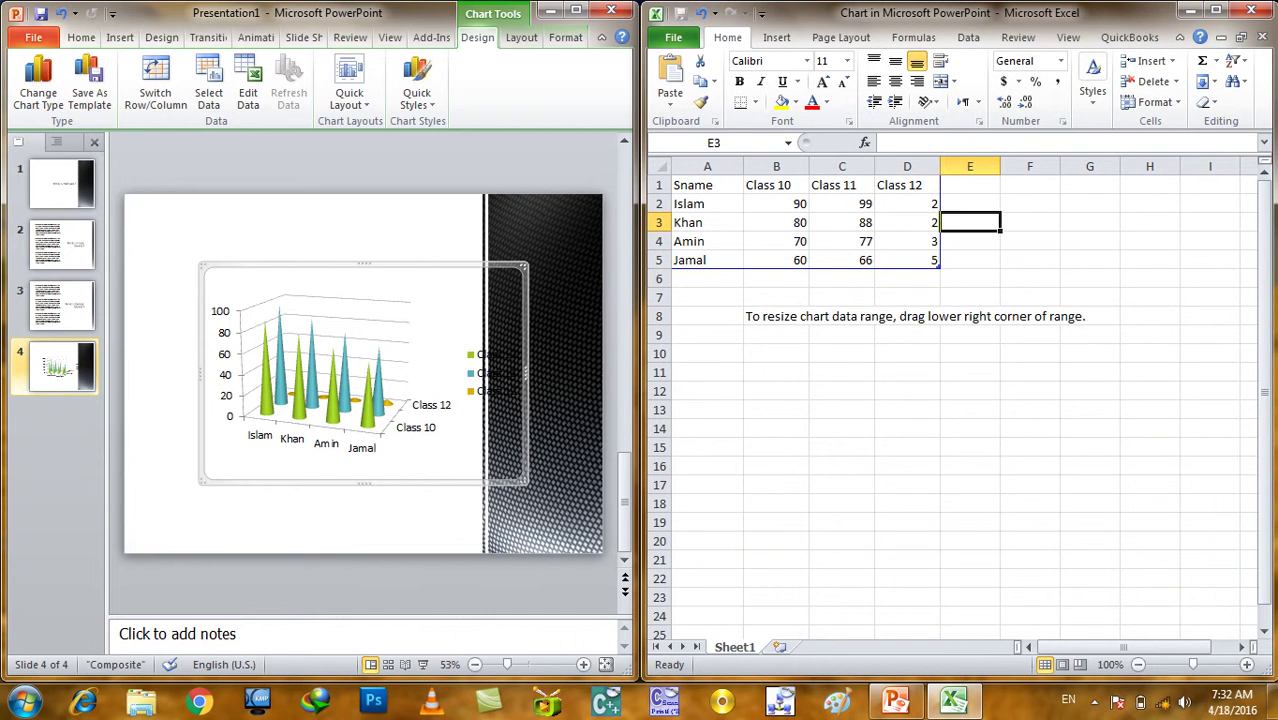
pyautogui.press('Up')
pyautogui.write('50')
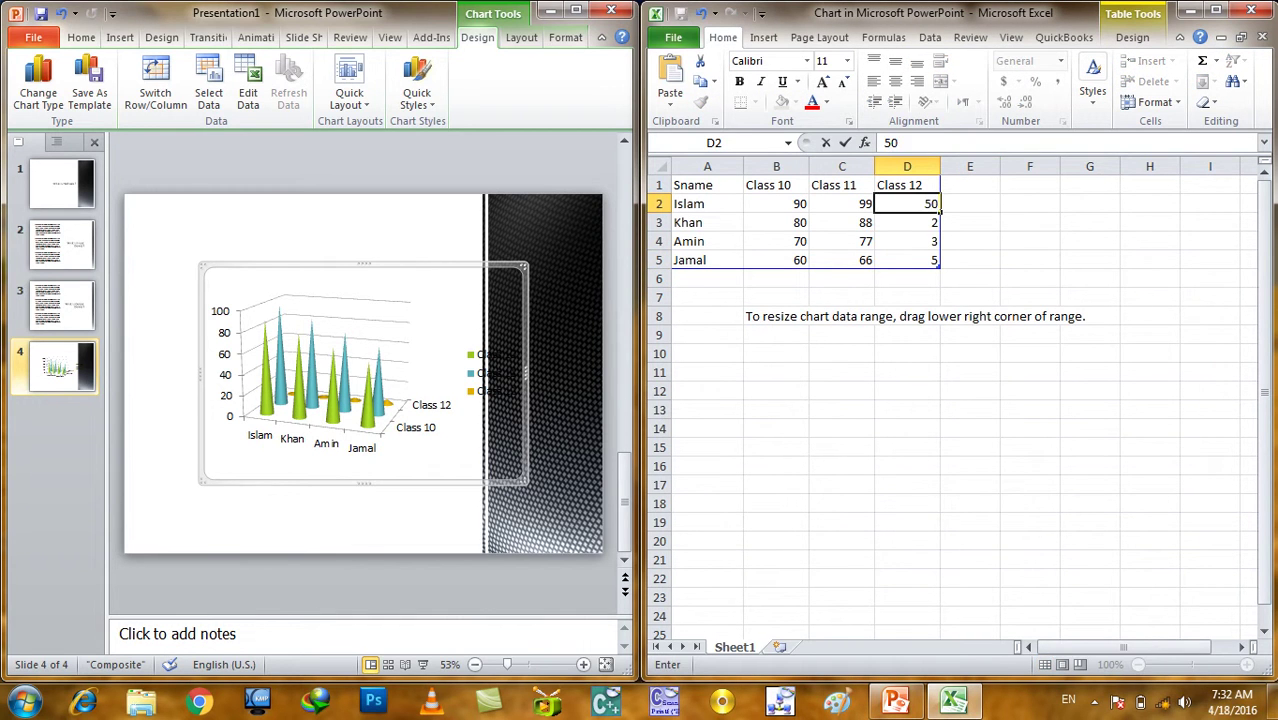
pyautogui.press('Return')
pyautogui.write('30')
pyautogui.press('BackSpace')
pyautogui.press('BackSpace')
pyautogui.write('6')
pyautogui.press('Return')
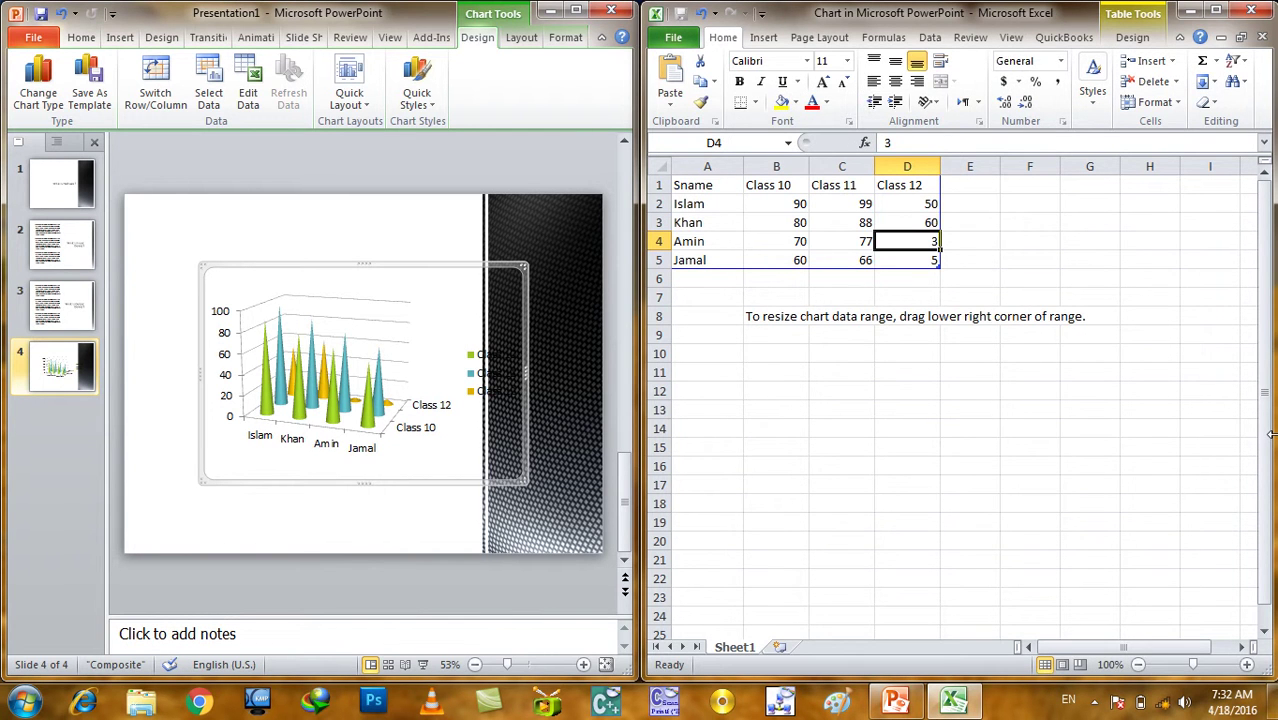
pyautogui.write('90')
pyautogui.press('Return')
pyautogui.write('100')
pyautogui.press('Return')
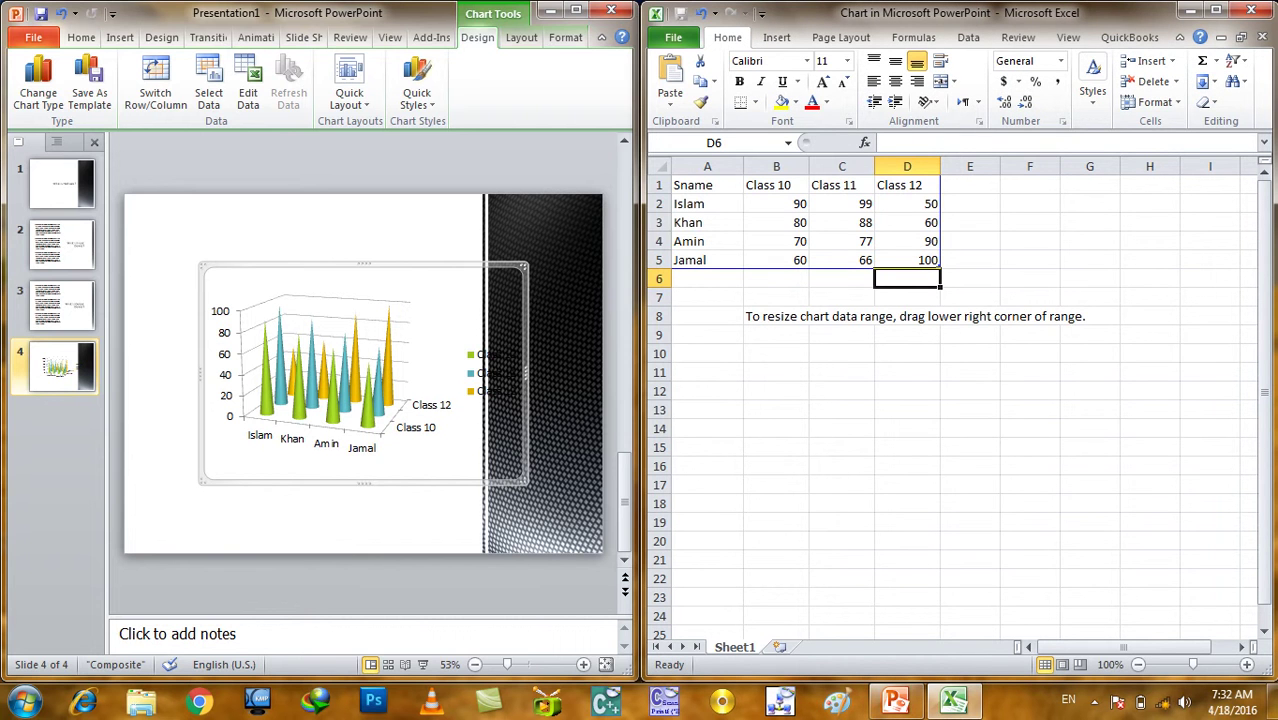
# - Close the data sheet, then move the cone chart up-left off the dark stripe and enlarge it
pyautogui.click(1251, 10)
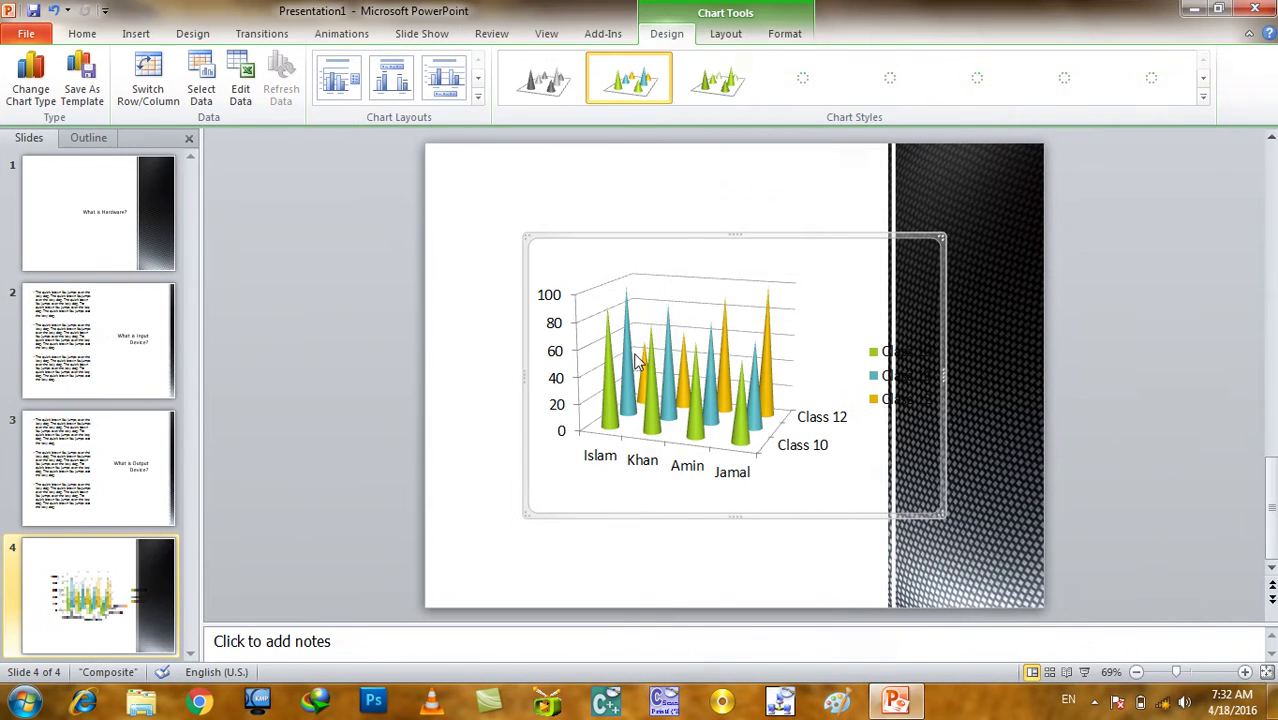
pyautogui.moveTo(678, 245); pyautogui.dragTo(591, 222)
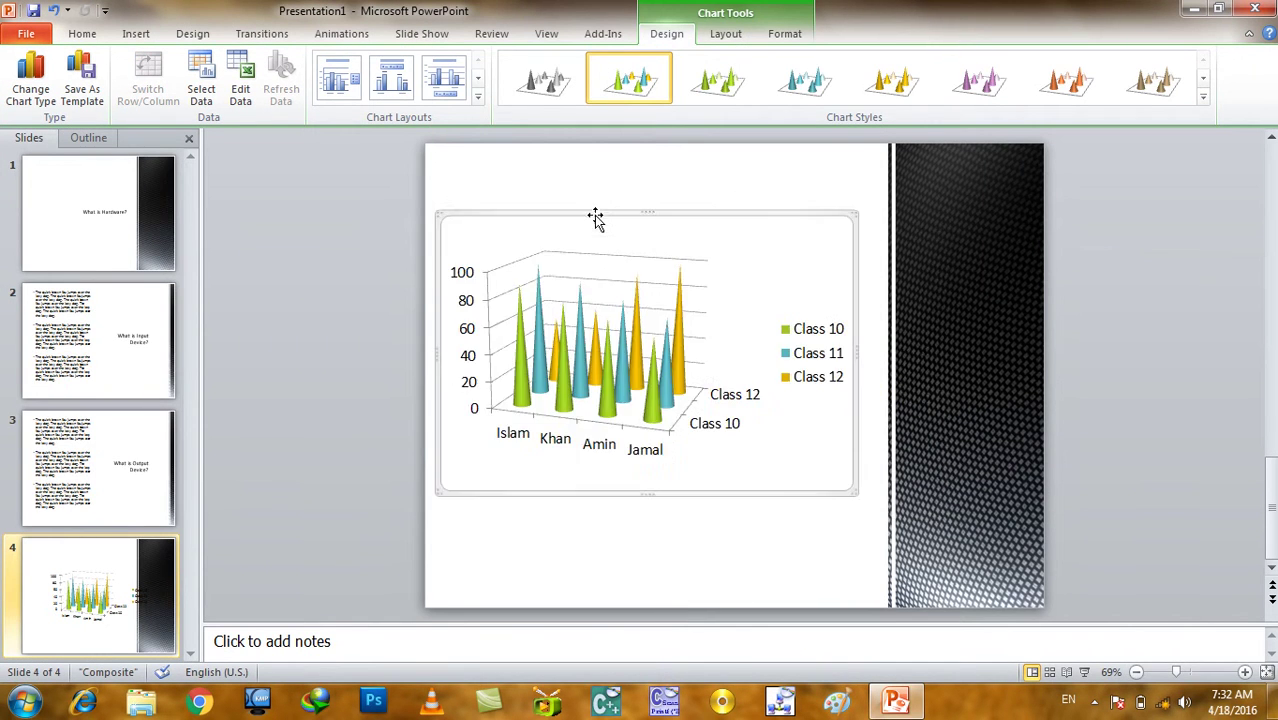
pyautogui.click(346, 353)
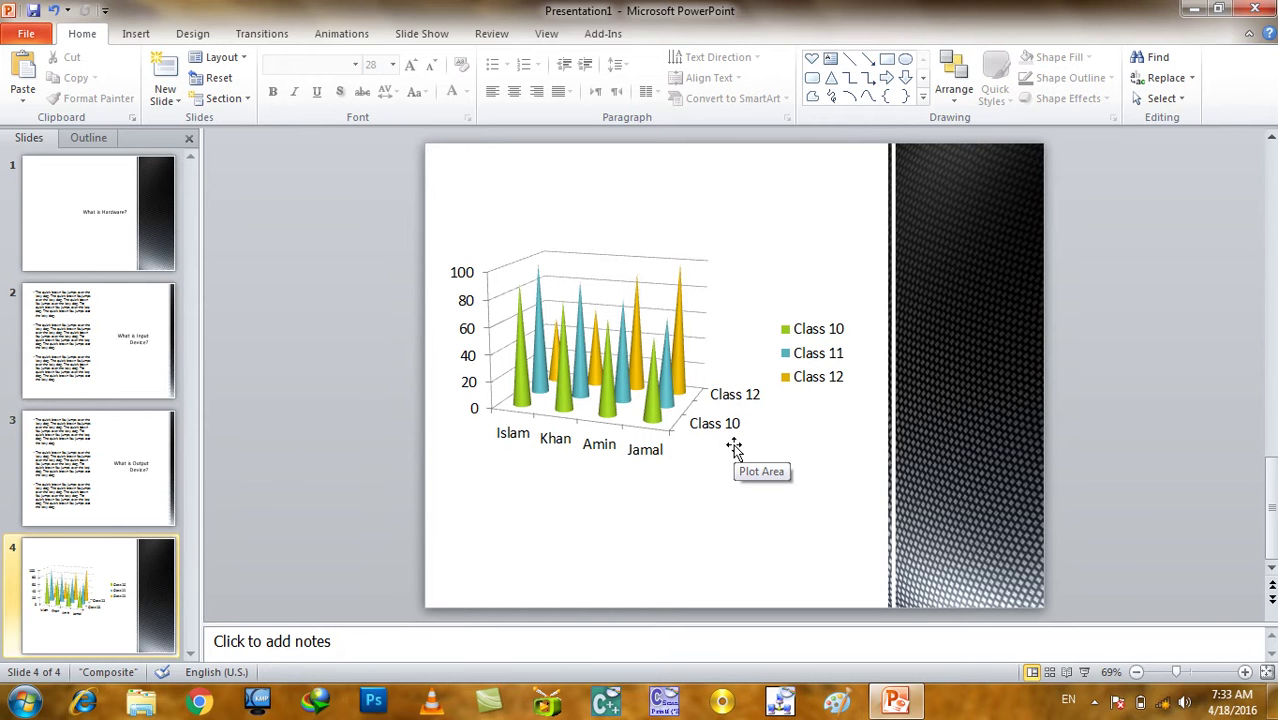
pyautogui.click(734, 449)
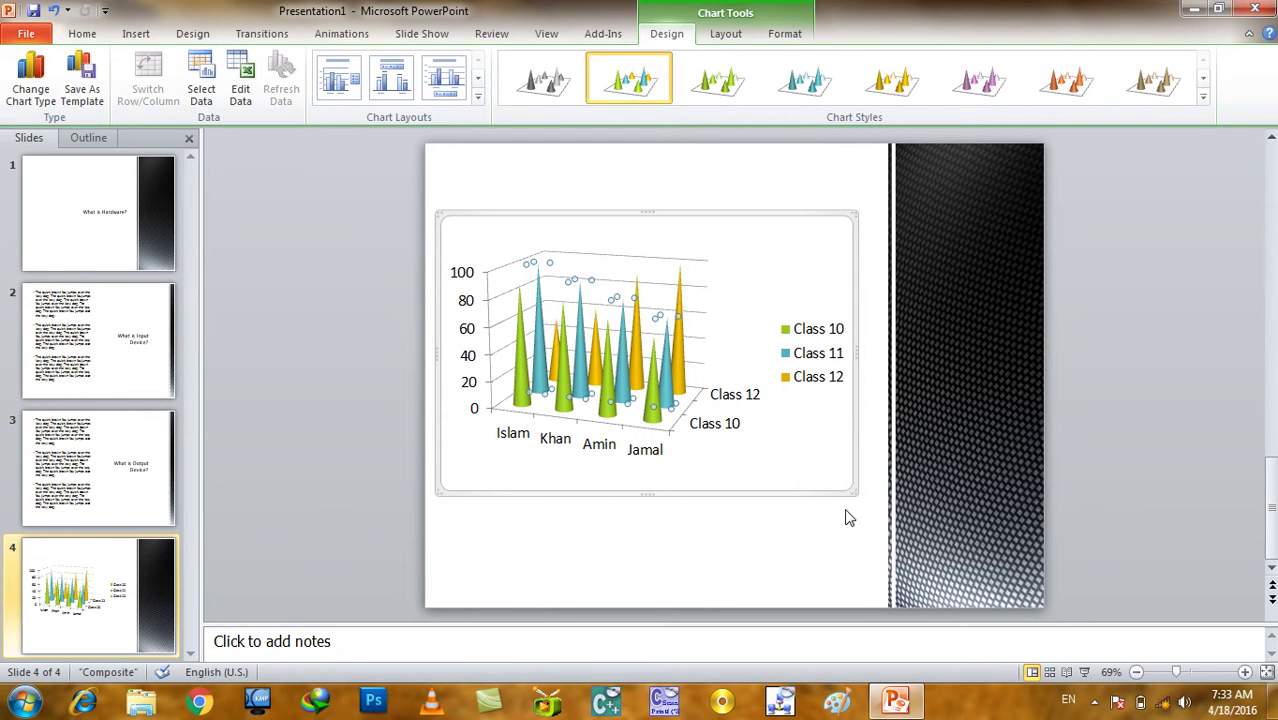
pyautogui.moveTo(855, 492); pyautogui.dragTo(912, 522)
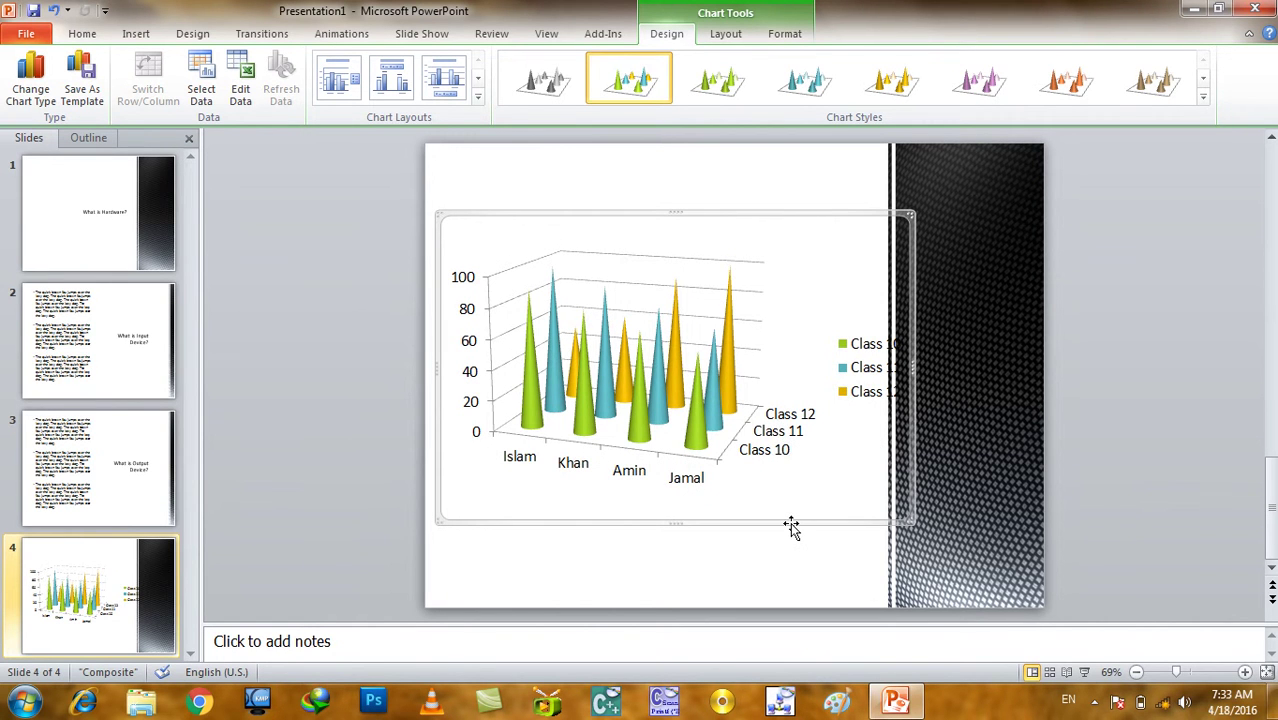
pyautogui.moveTo(790, 522); pyautogui.dragTo(763, 528)
pyautogui.click(309, 392)
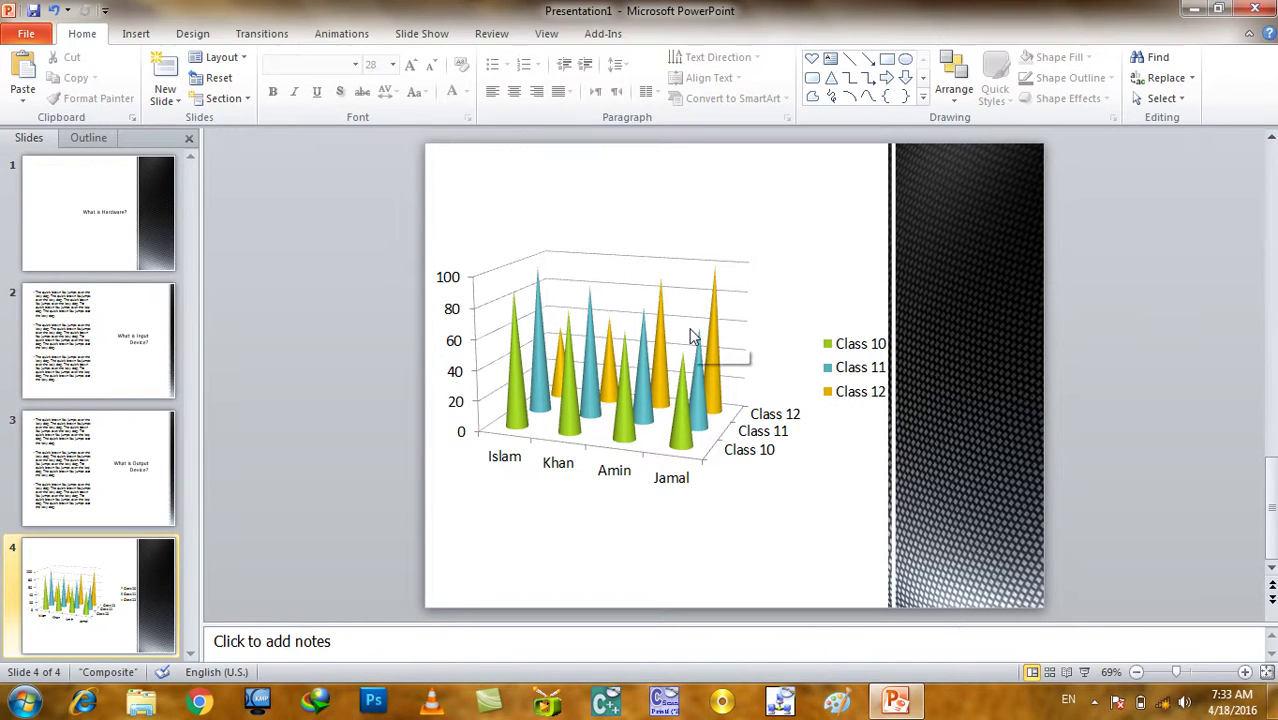
pyautogui.press('F5')
pyautogui.press('Right')
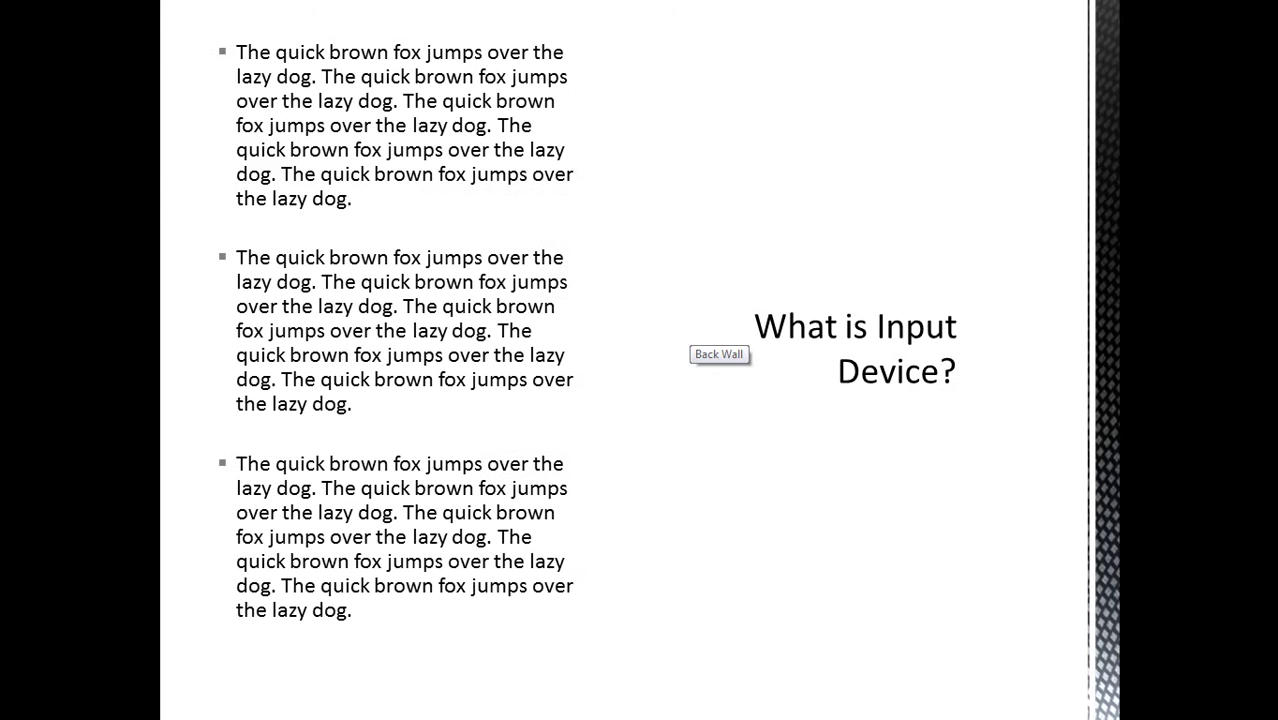
pyautogui.press('Right')
pyautogui.press('Right')
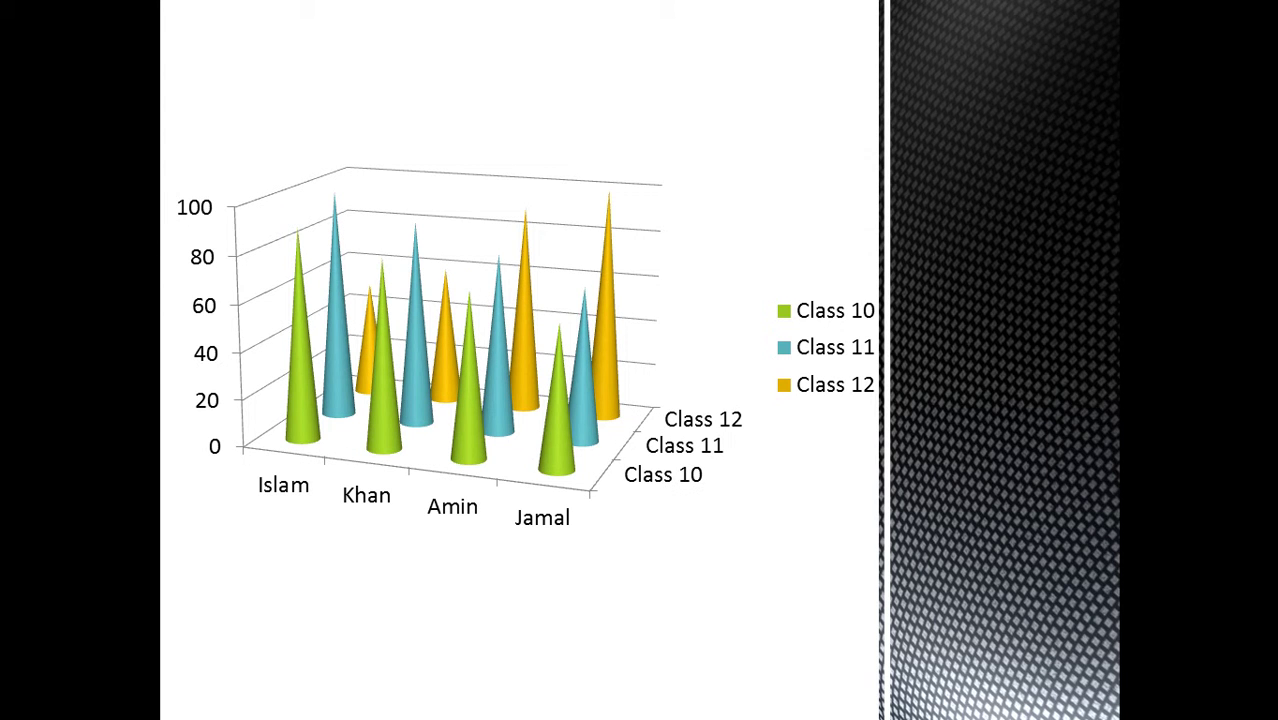
pyautogui.press('Escape')
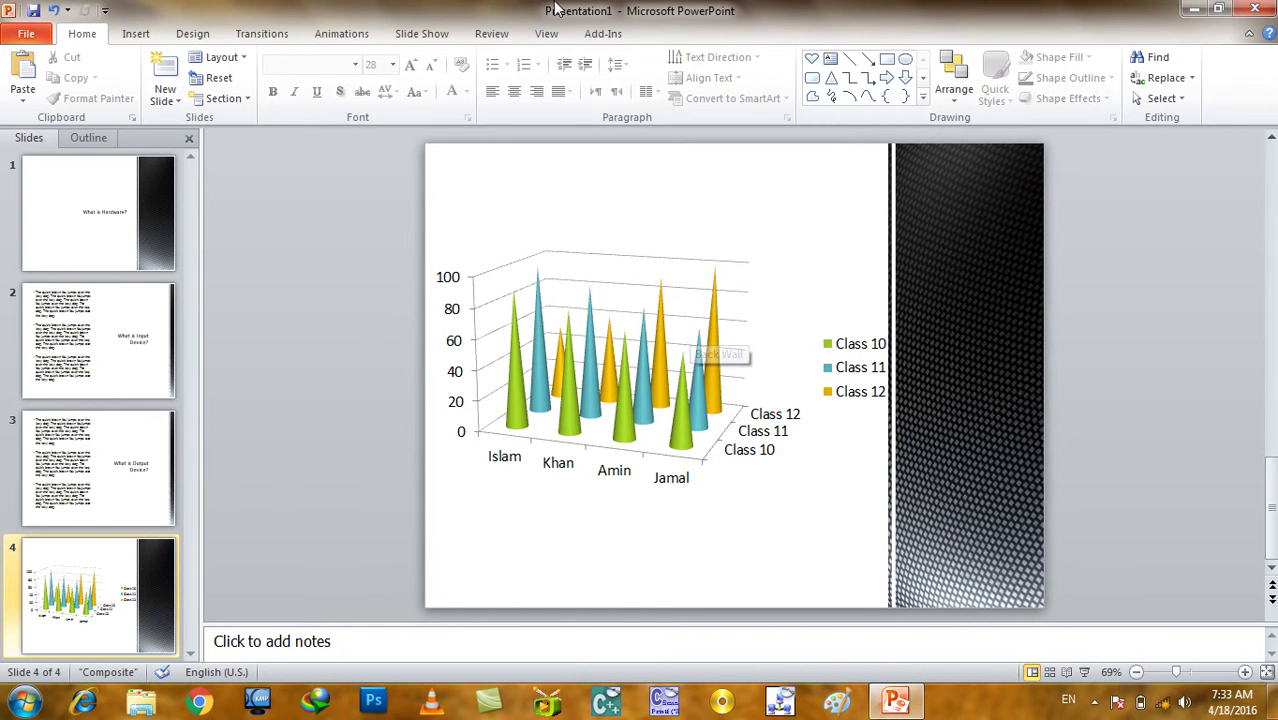
pyautogui.click(132, 35)
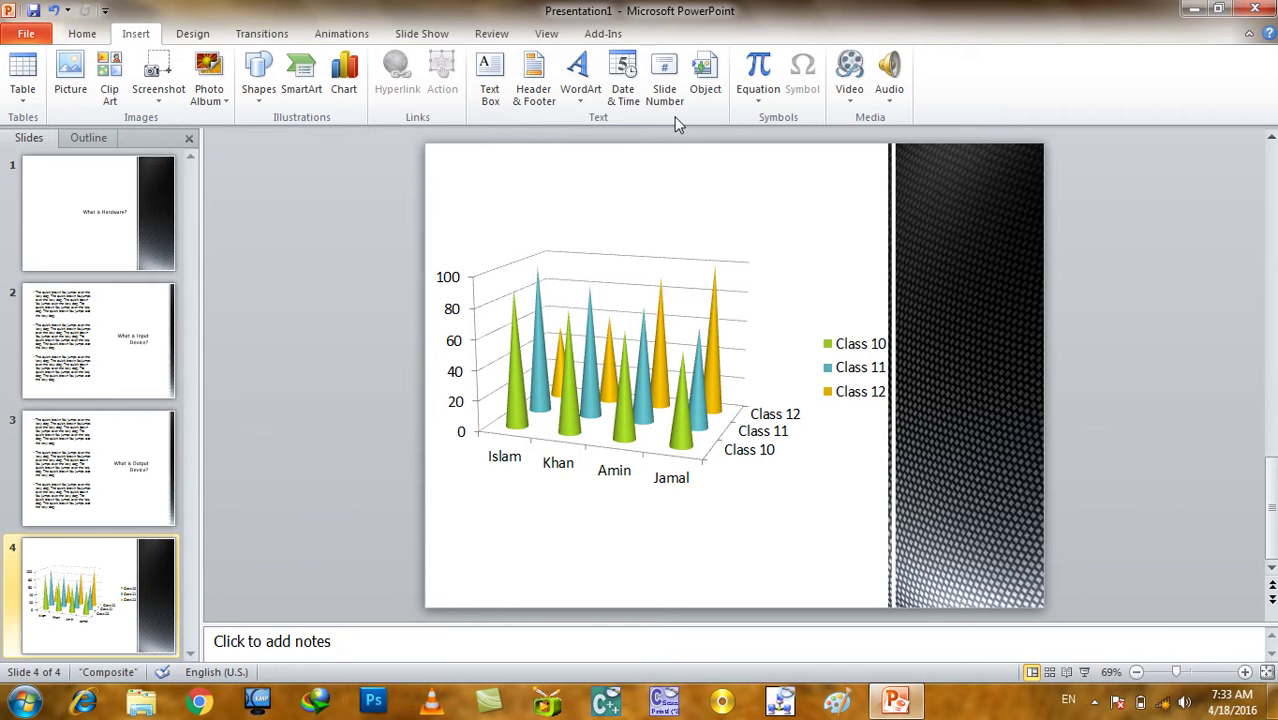
pyautogui.click(489, 80)
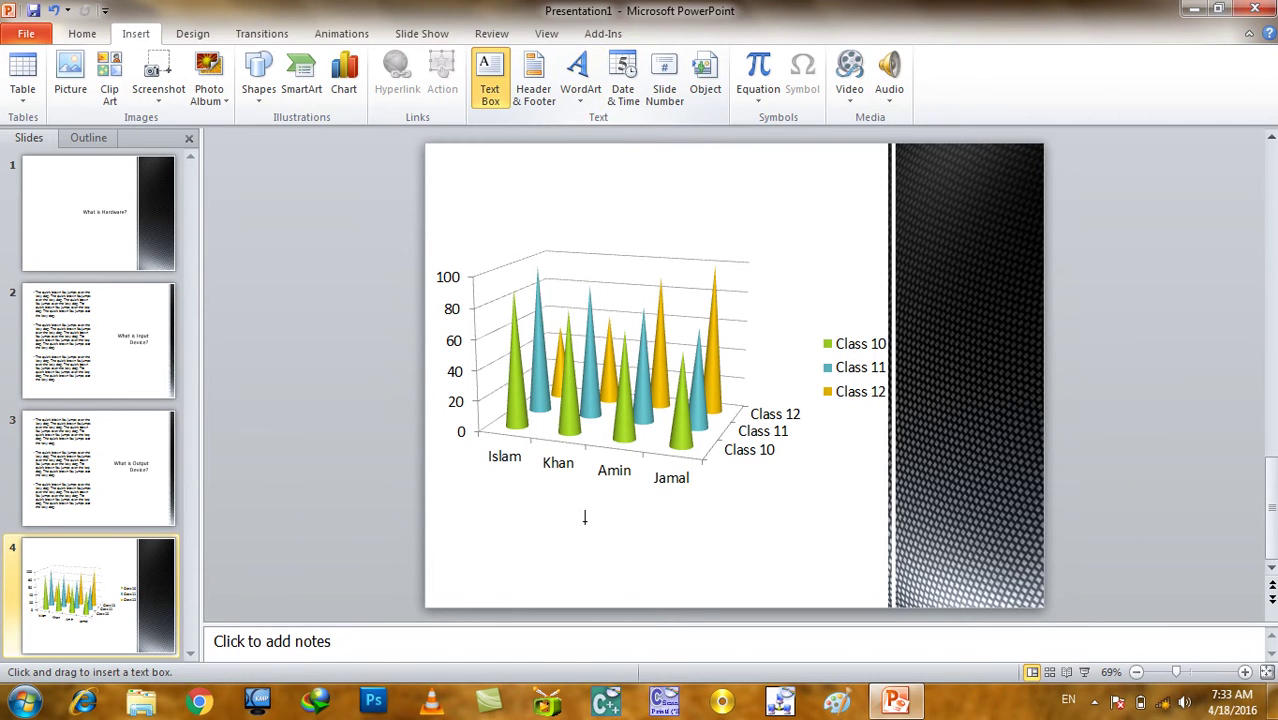
pyautogui.moveTo(531, 518); pyautogui.dragTo(719, 545)
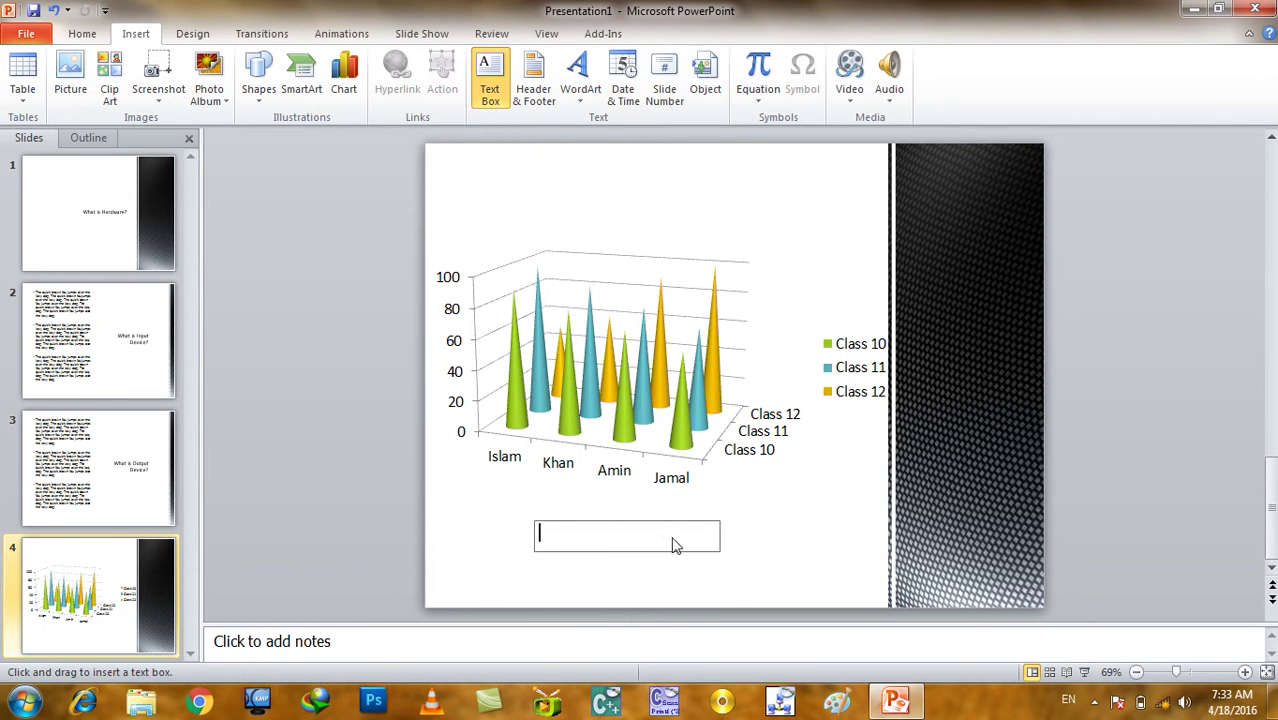
pyautogui.write('ww.google.com')
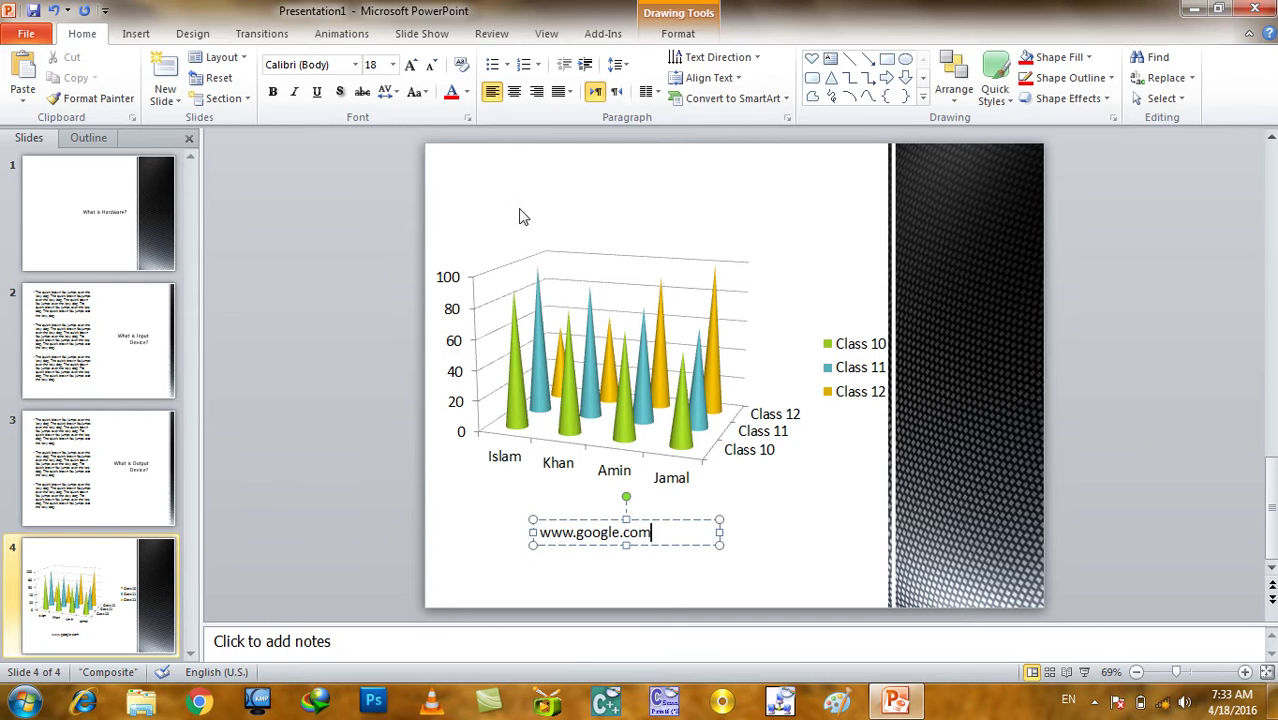
pyautogui.click(130, 34)
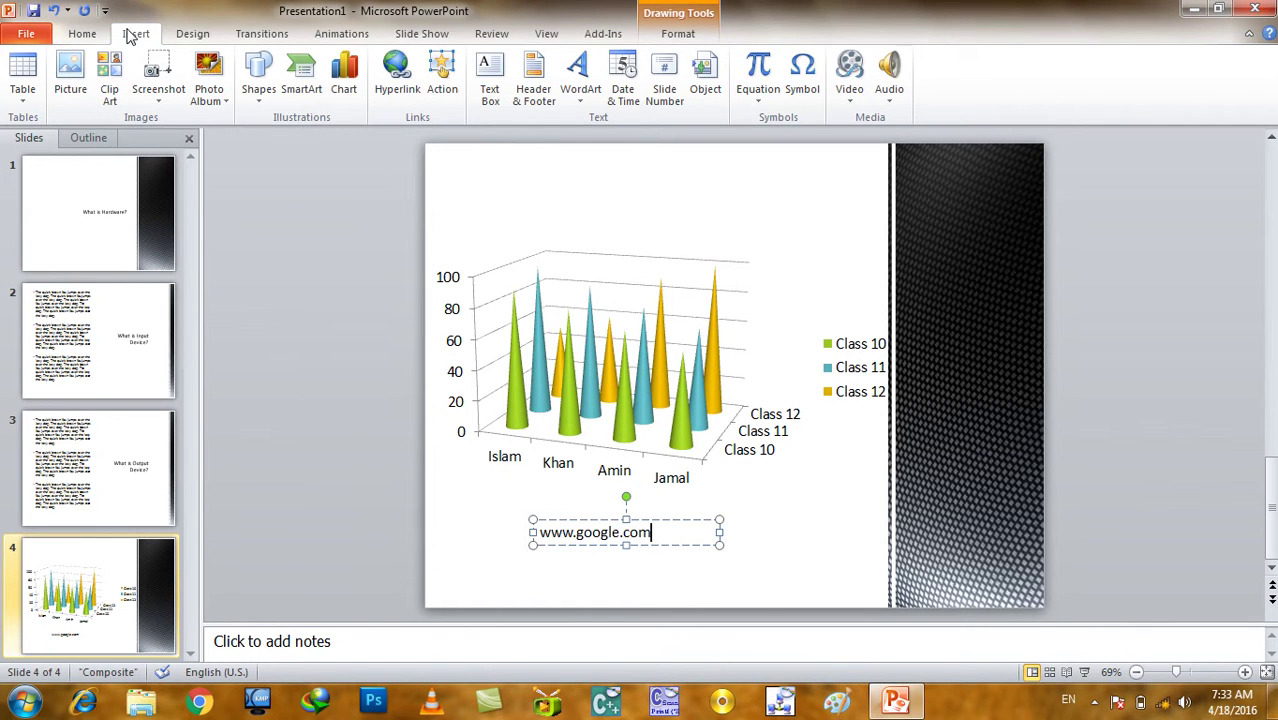
pyautogui.doubleClick(584, 540)
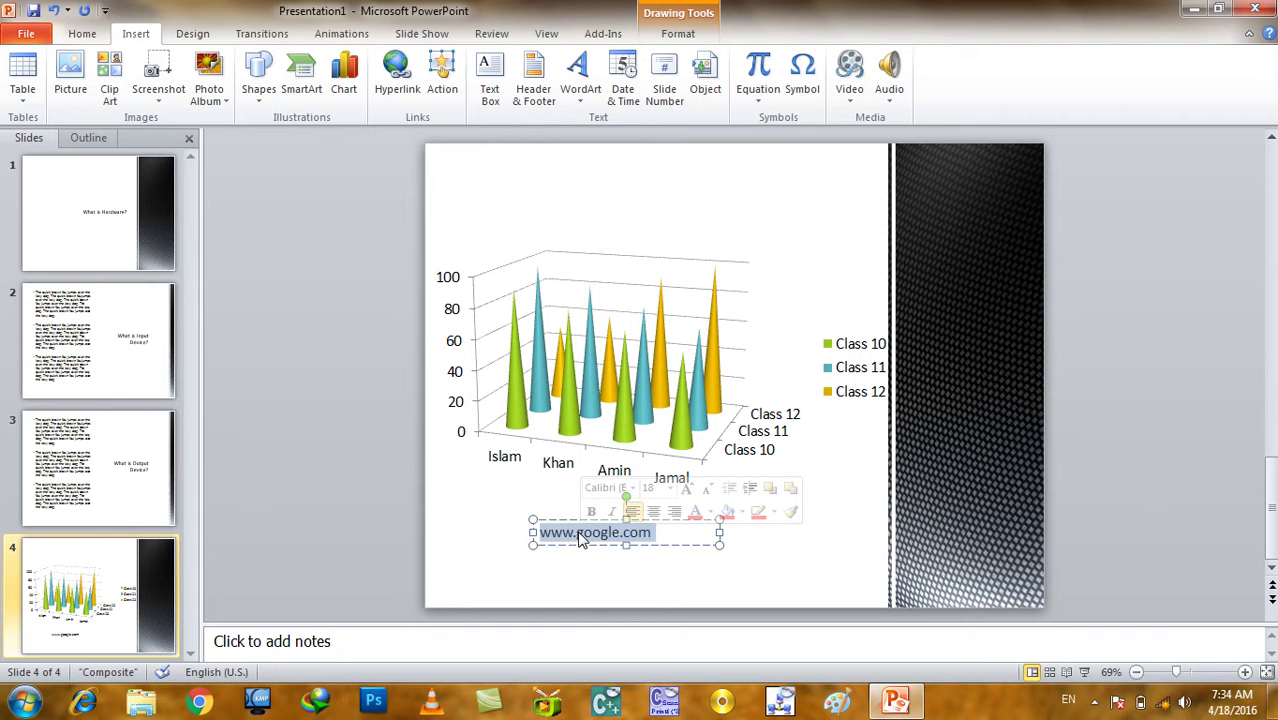
pyautogui.click(397, 88)
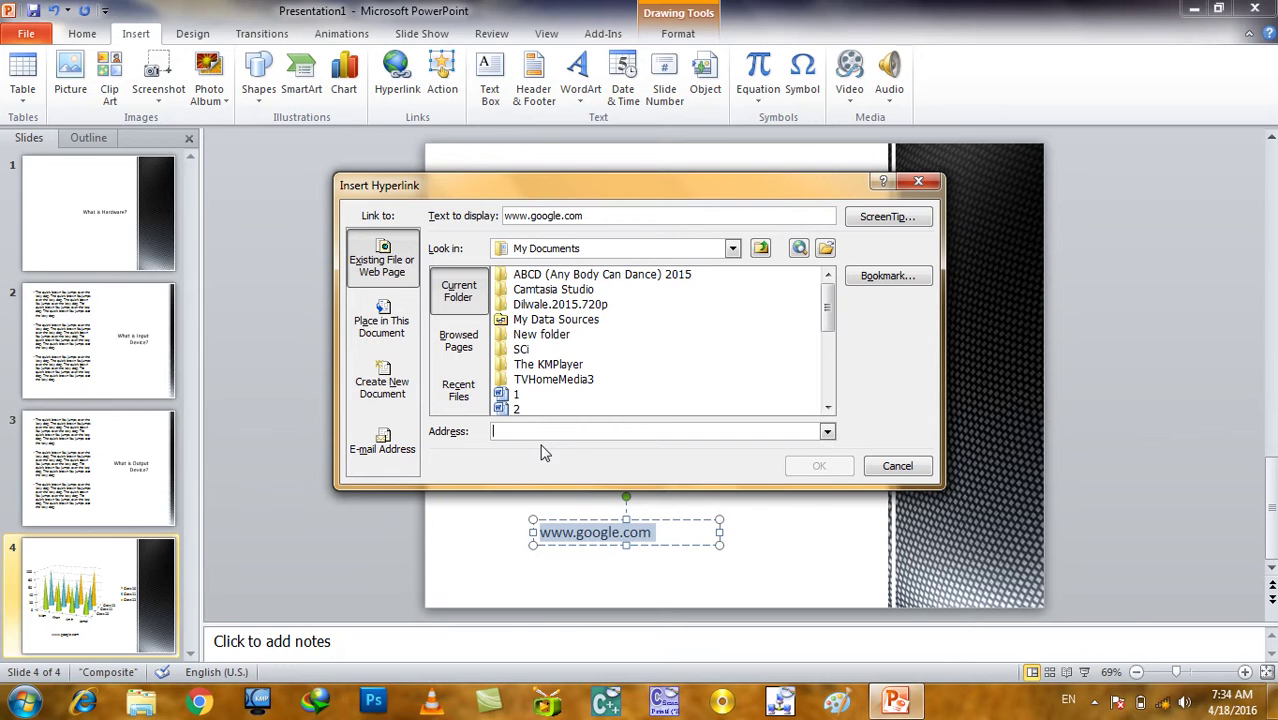
pyautogui.write('www.g')
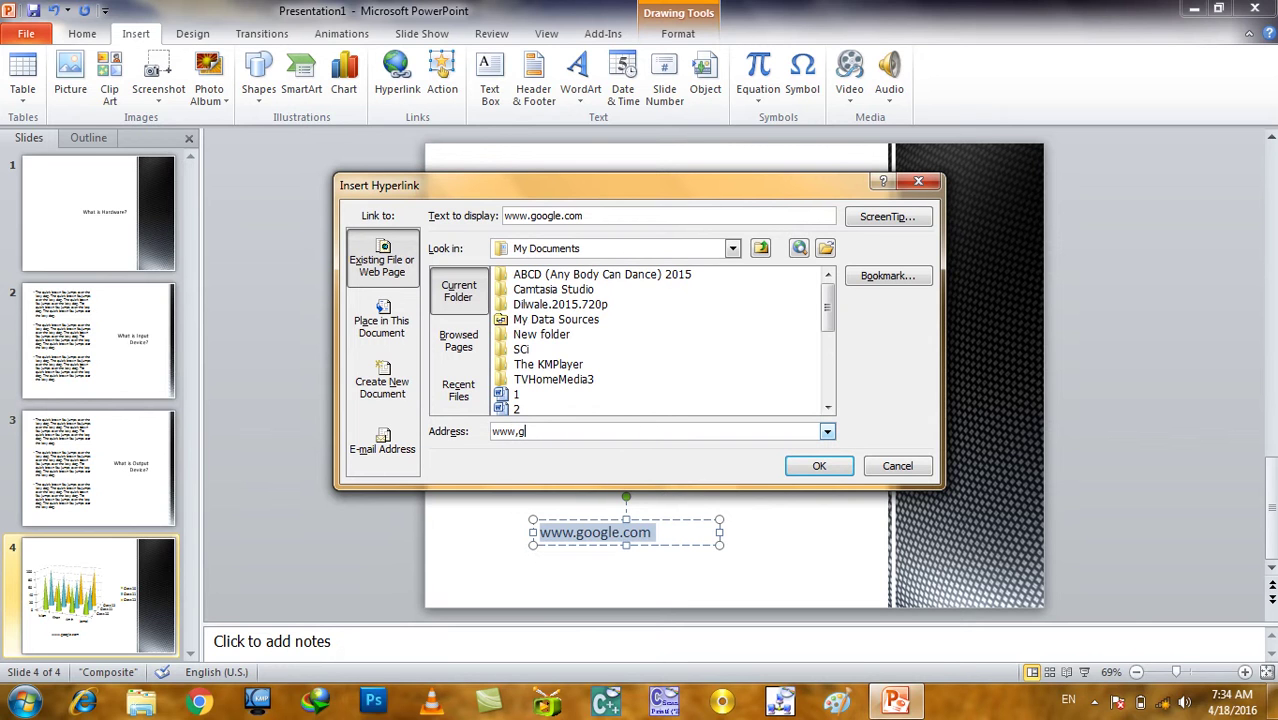
pyautogui.write('.com')
pyautogui.click(810, 469)
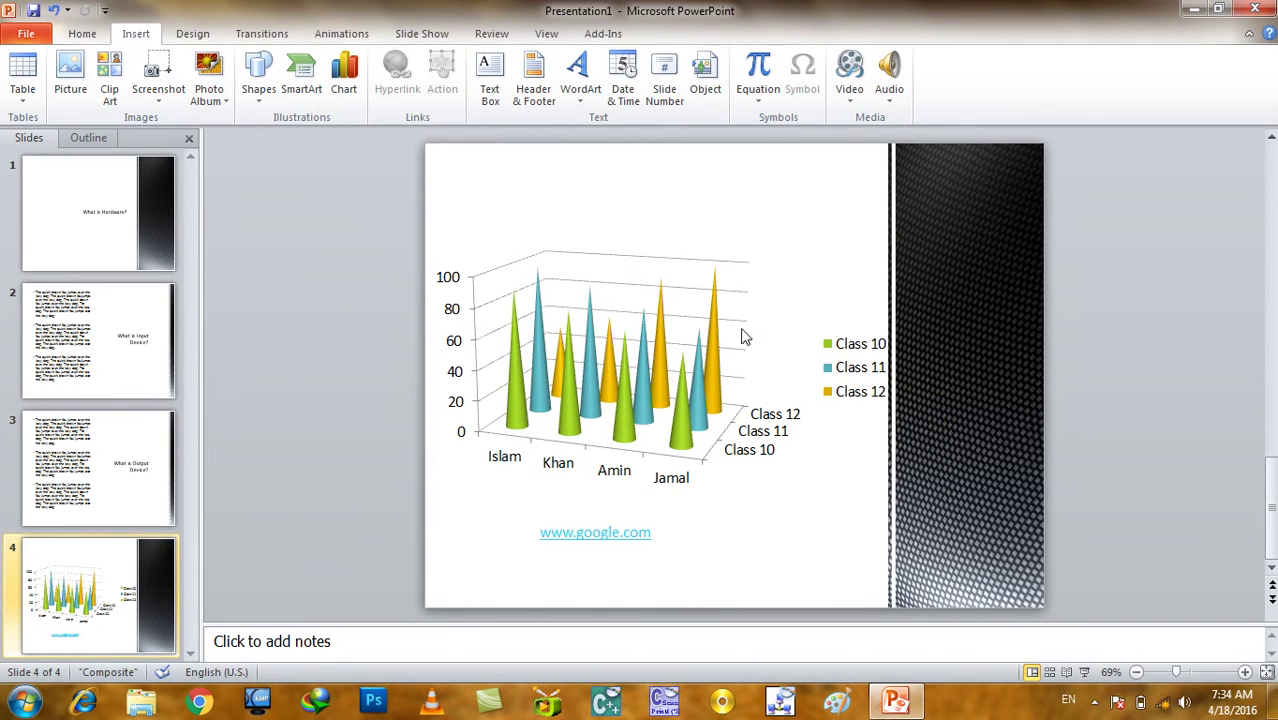
pyautogui.click(616, 532)
pyautogui.doubleClick(617, 535)
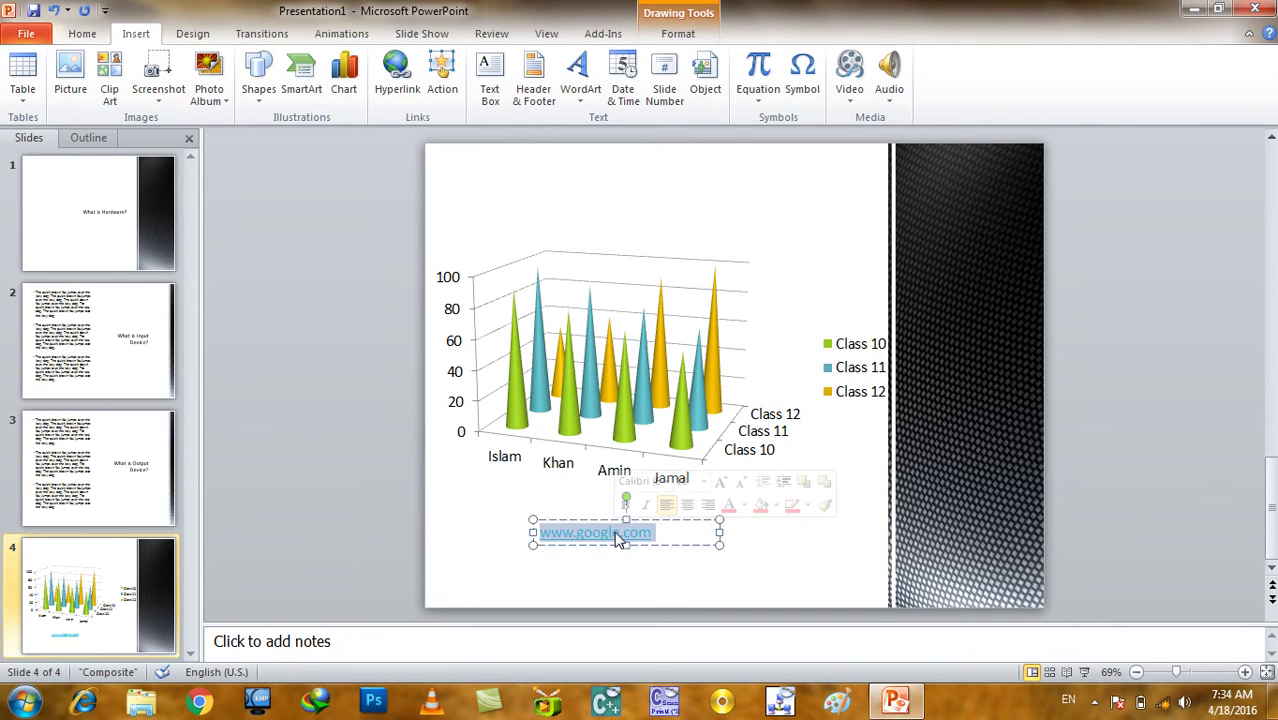
pyautogui.press('F5')
pyautogui.press('Right')
pyautogui.press('Right')
pyautogui.press('Right')
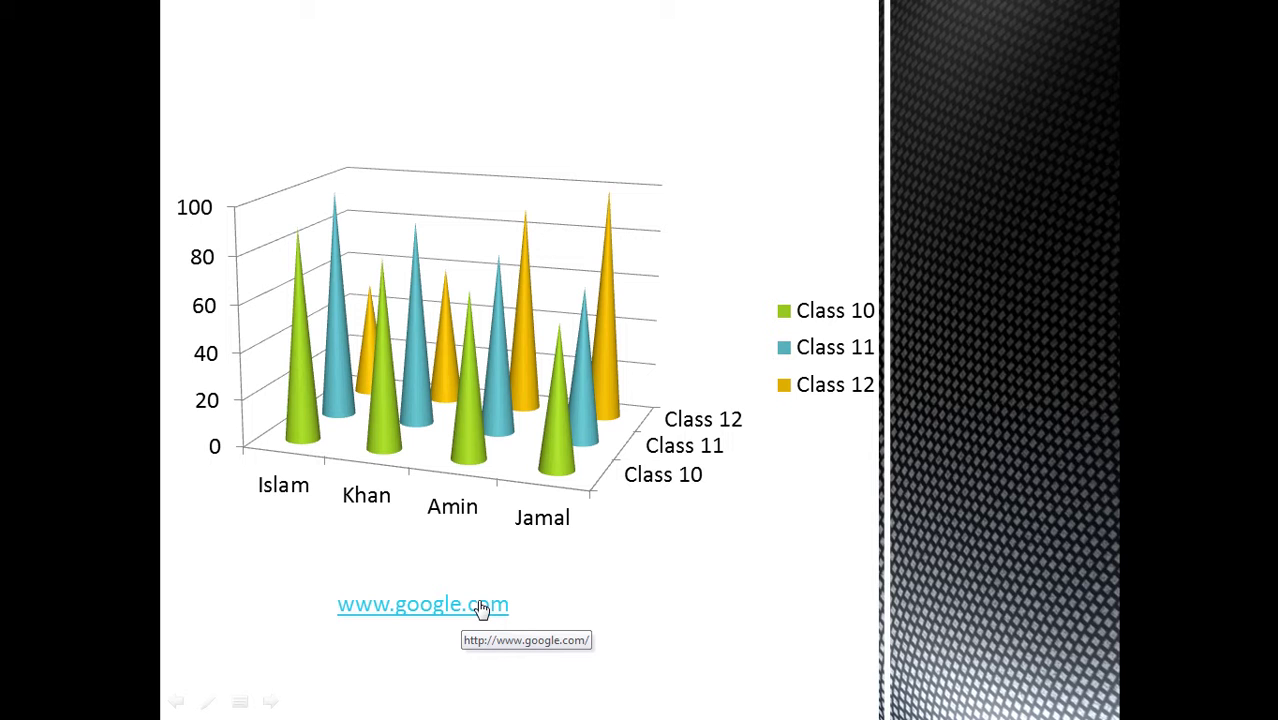
pyautogui.click(481, 605)
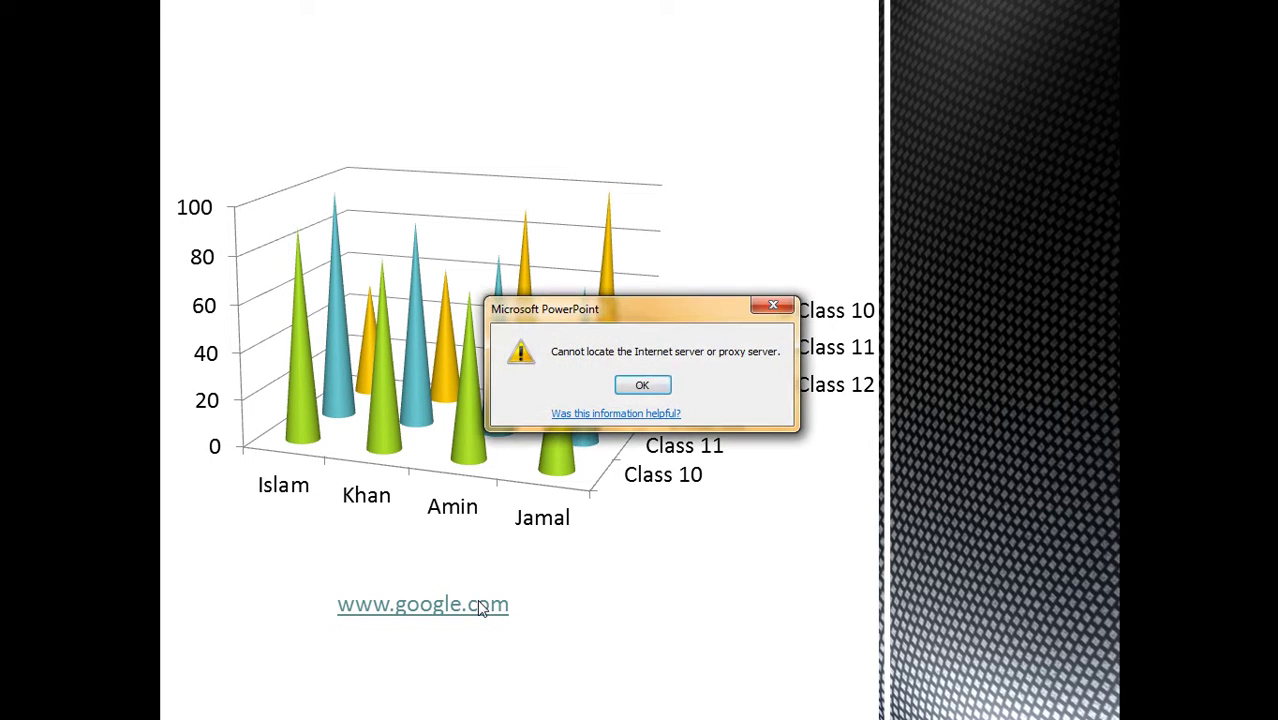
pyautogui.click(643, 387)
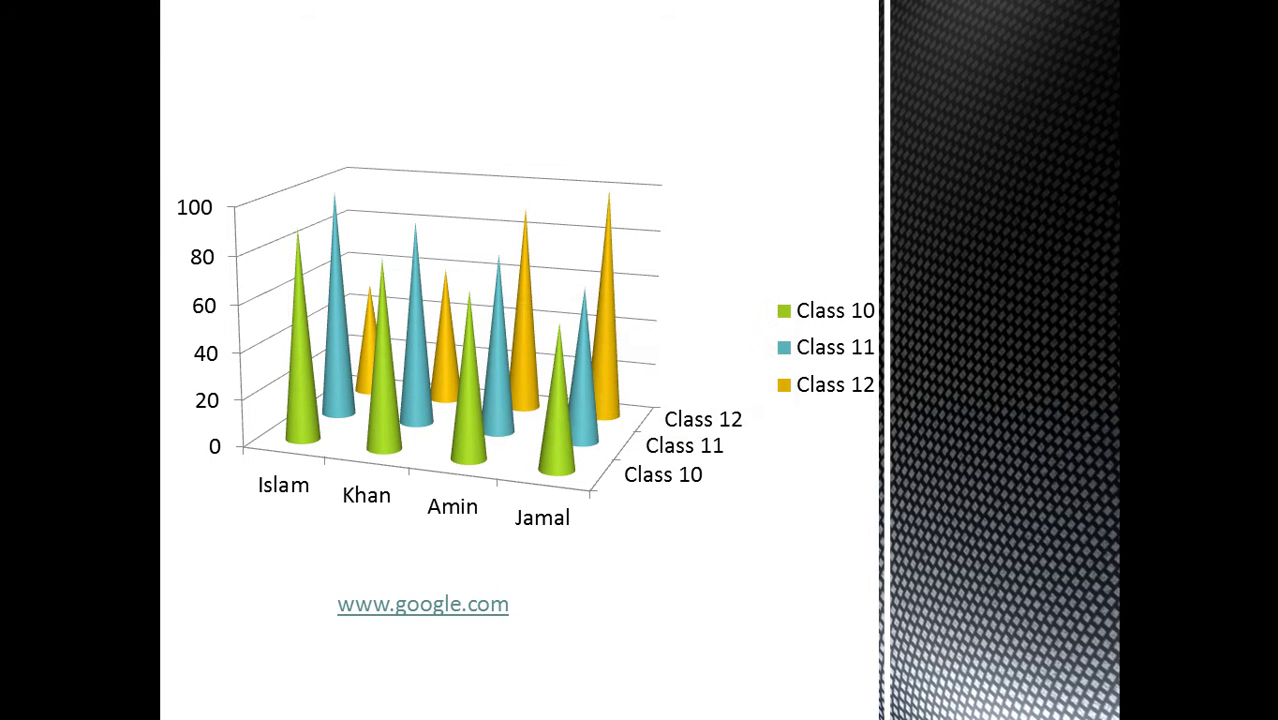
pyautogui.click(380, 610)
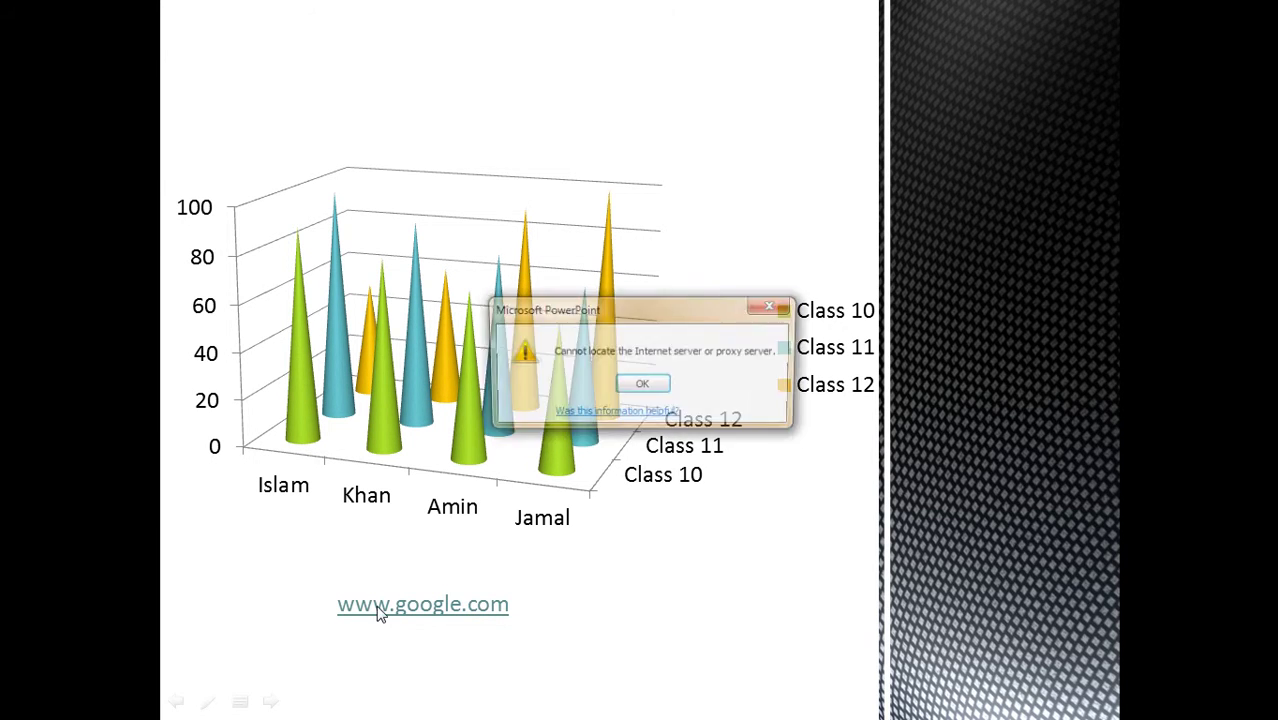
pyautogui.press('Escape')
pyautogui.press('Escape')
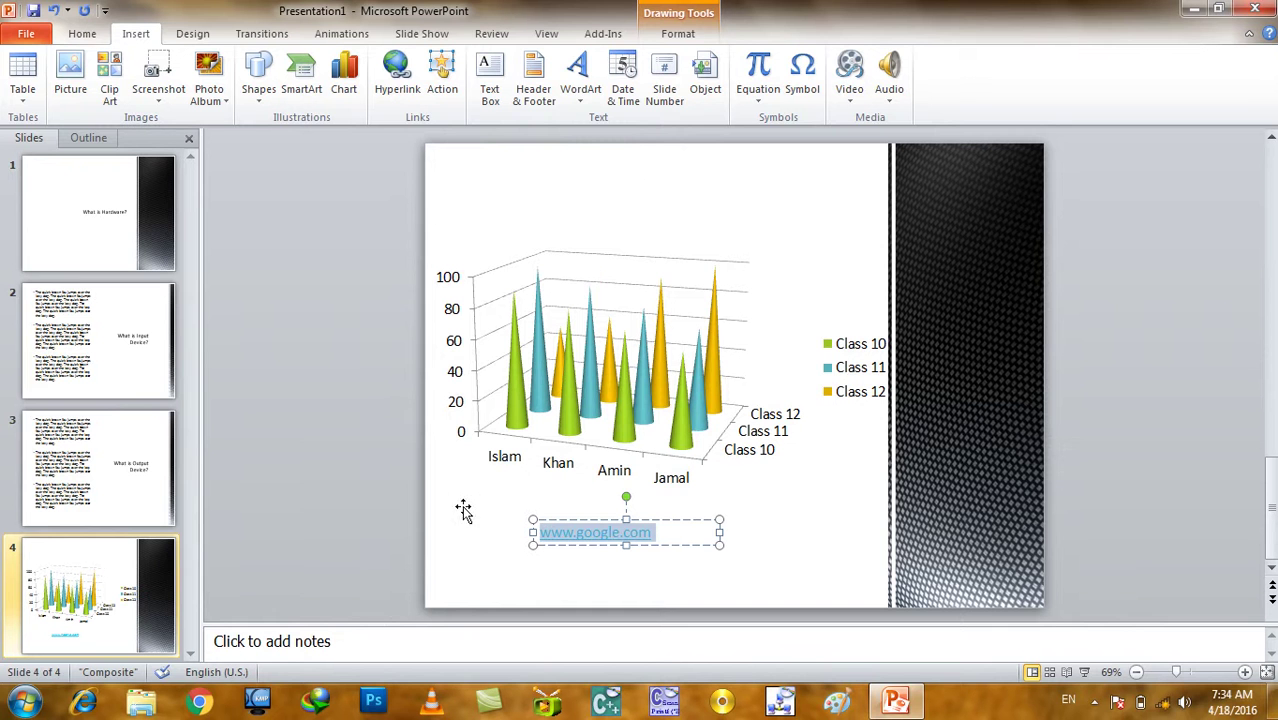
pyautogui.click(400, 80)
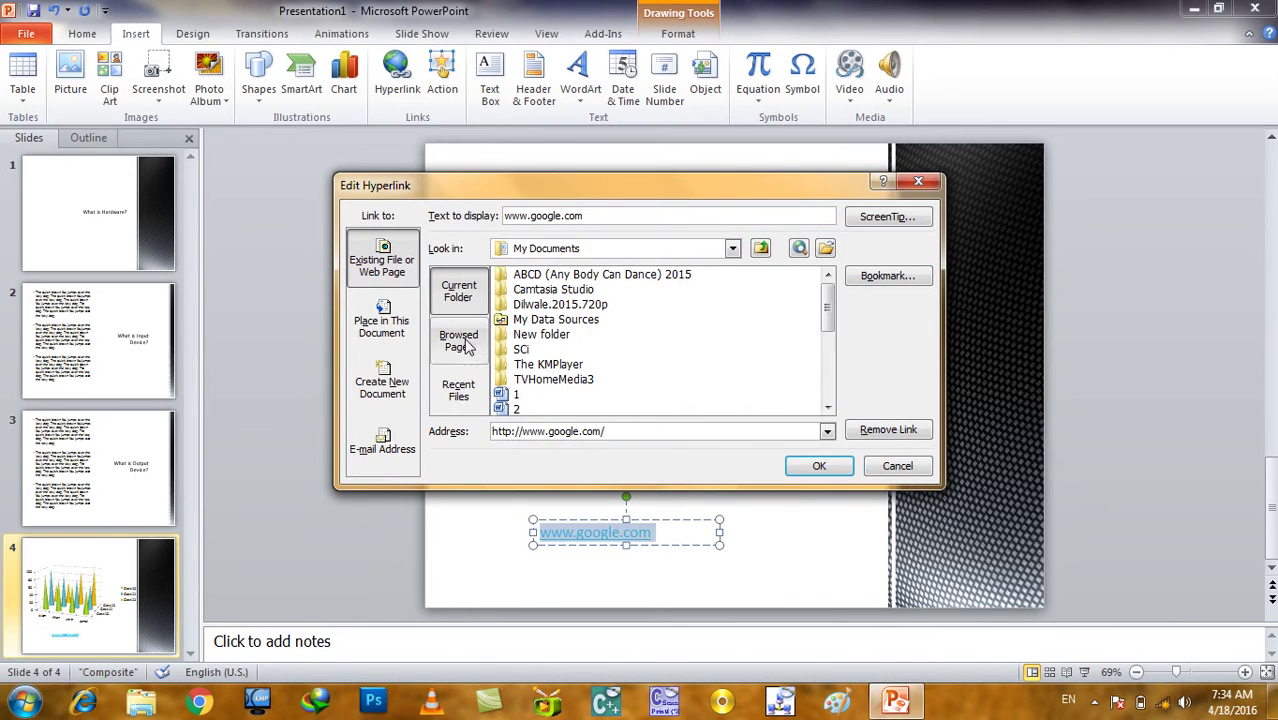
pyautogui.click(458, 340)
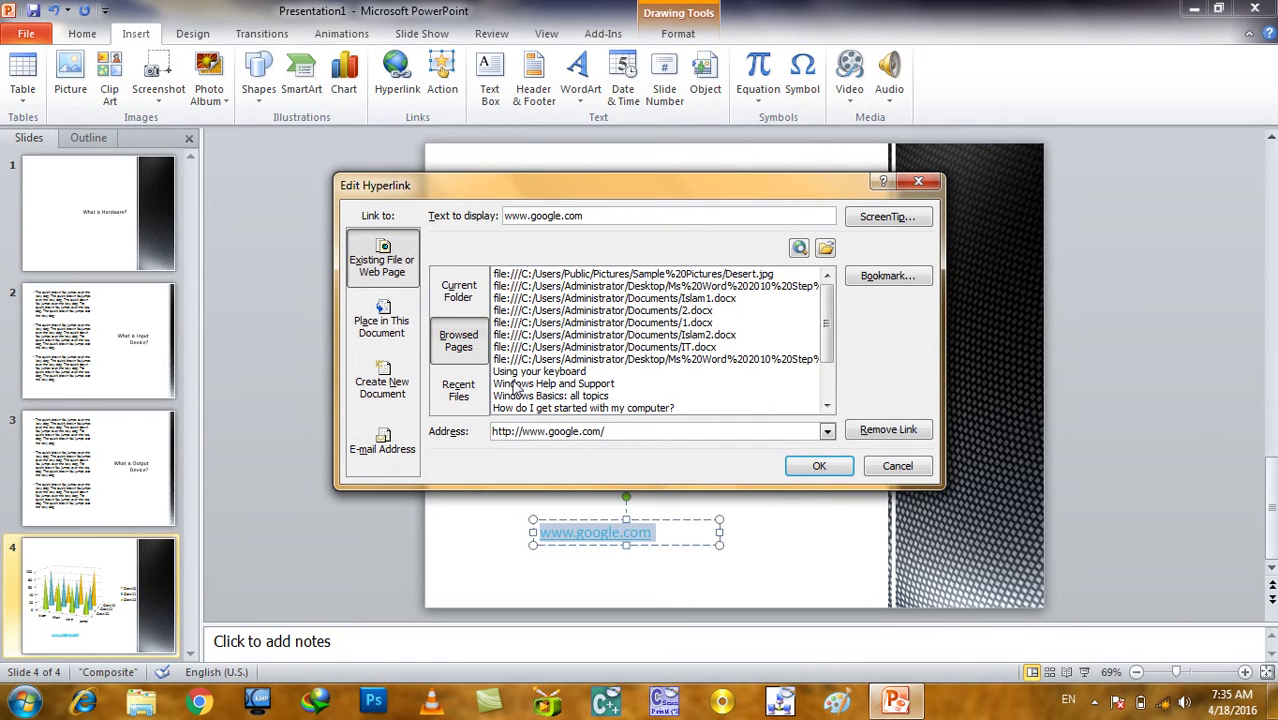
pyautogui.click(455, 392)
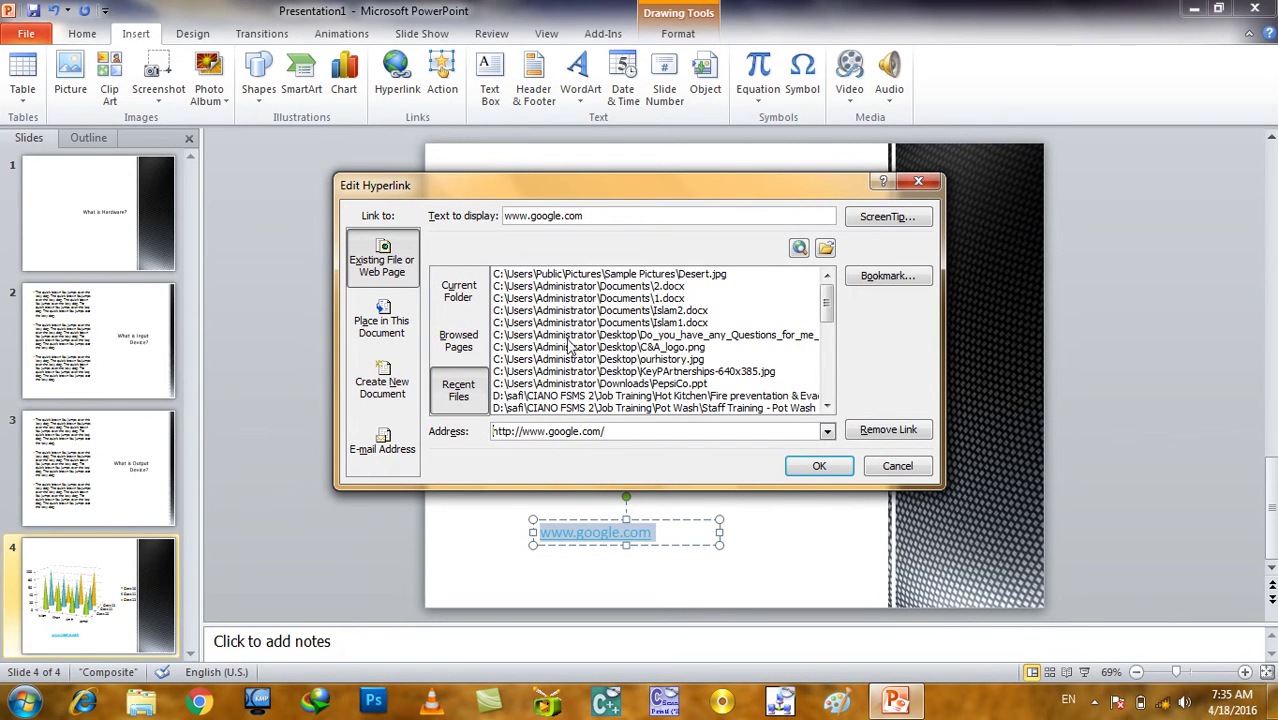
pyautogui.click(459, 290)
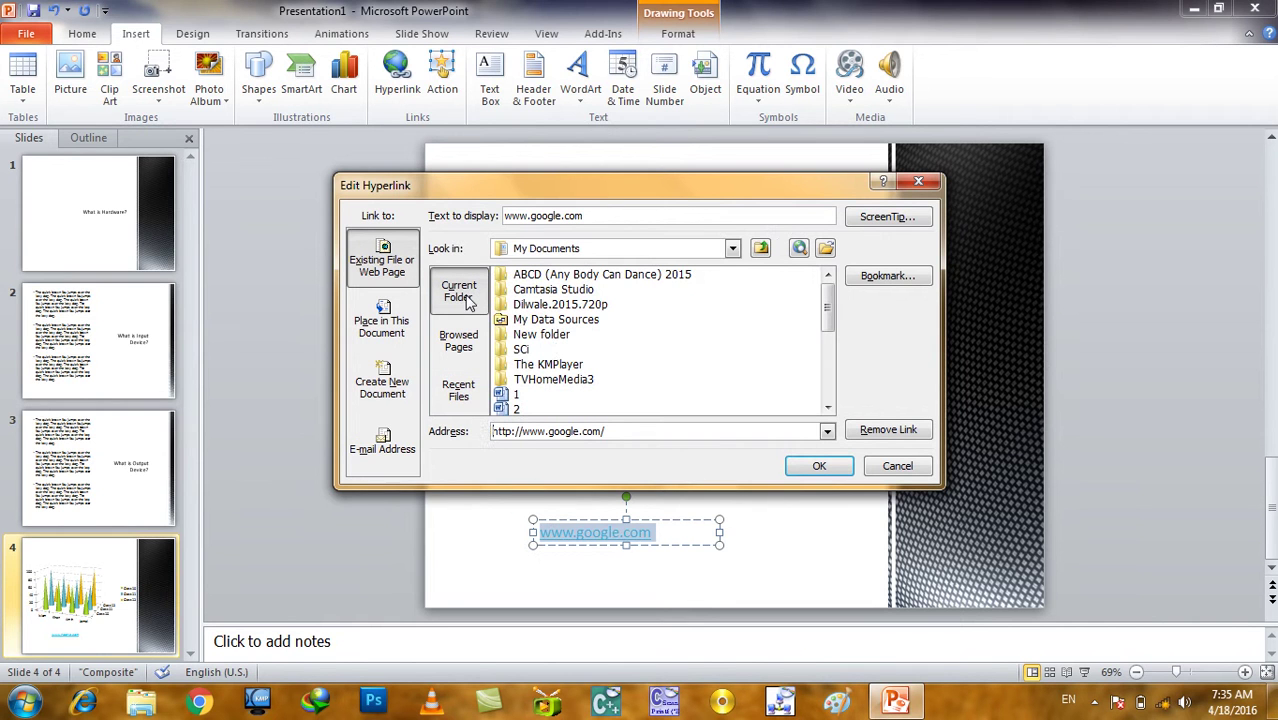
pyautogui.click(732, 249)
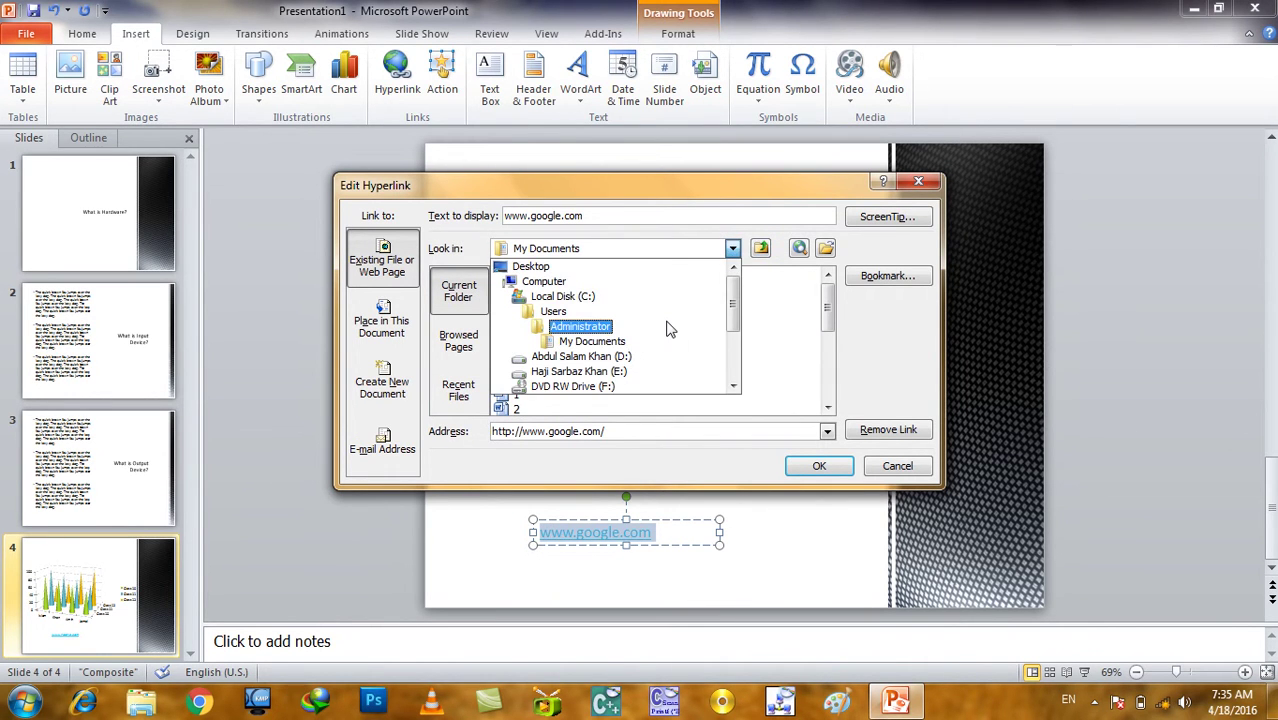
pyautogui.click(636, 218)
pyautogui.moveTo(590, 218); pyautogui.dragTo(500, 218)
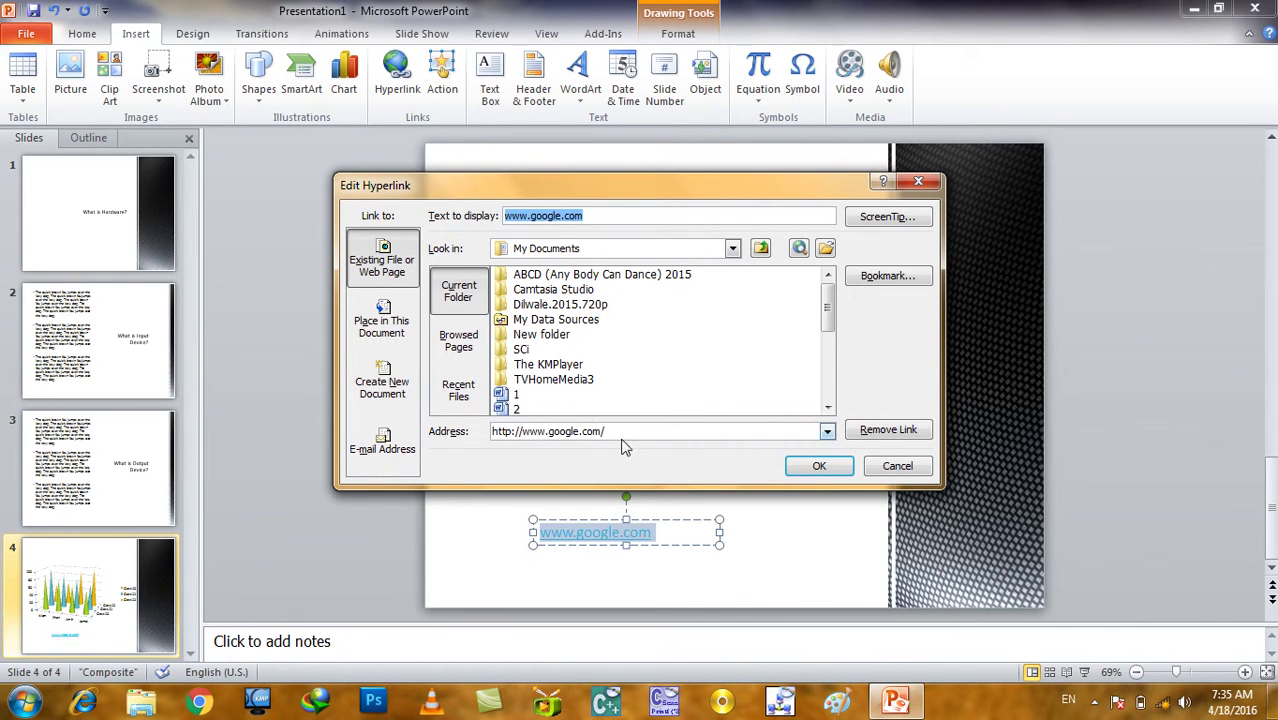
pyautogui.click(636, 440)
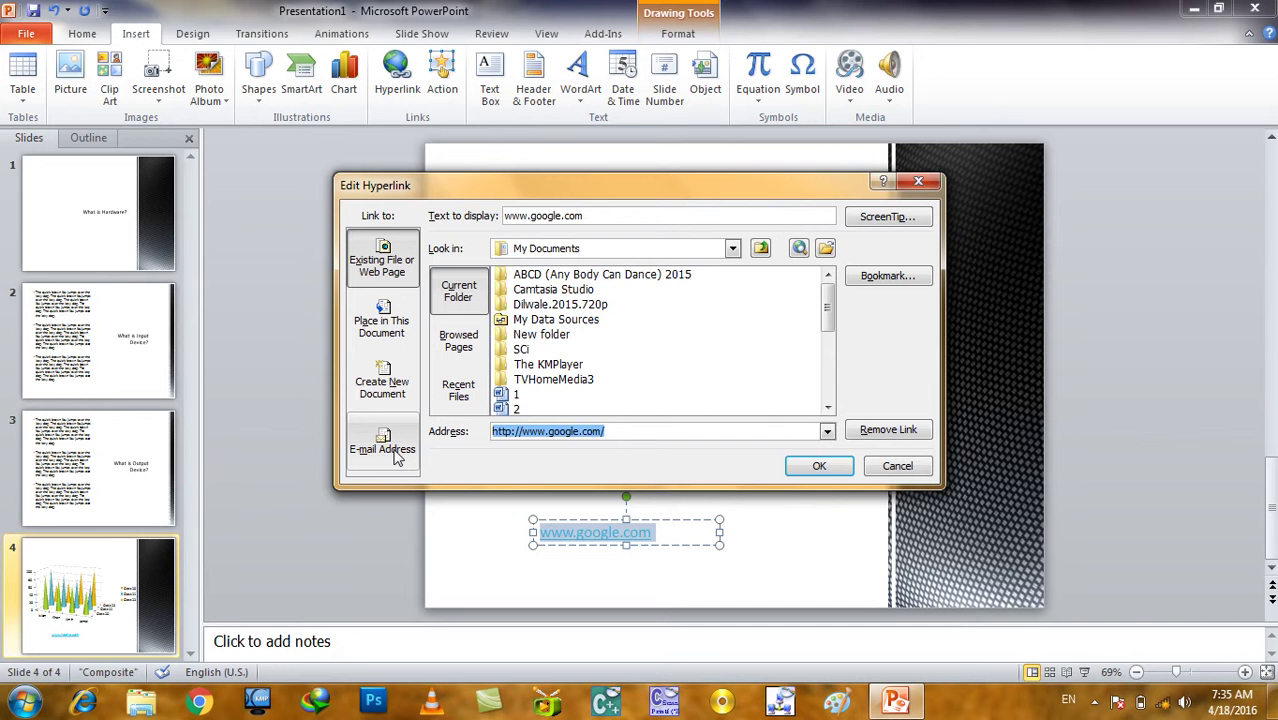
pyautogui.click(897, 466)
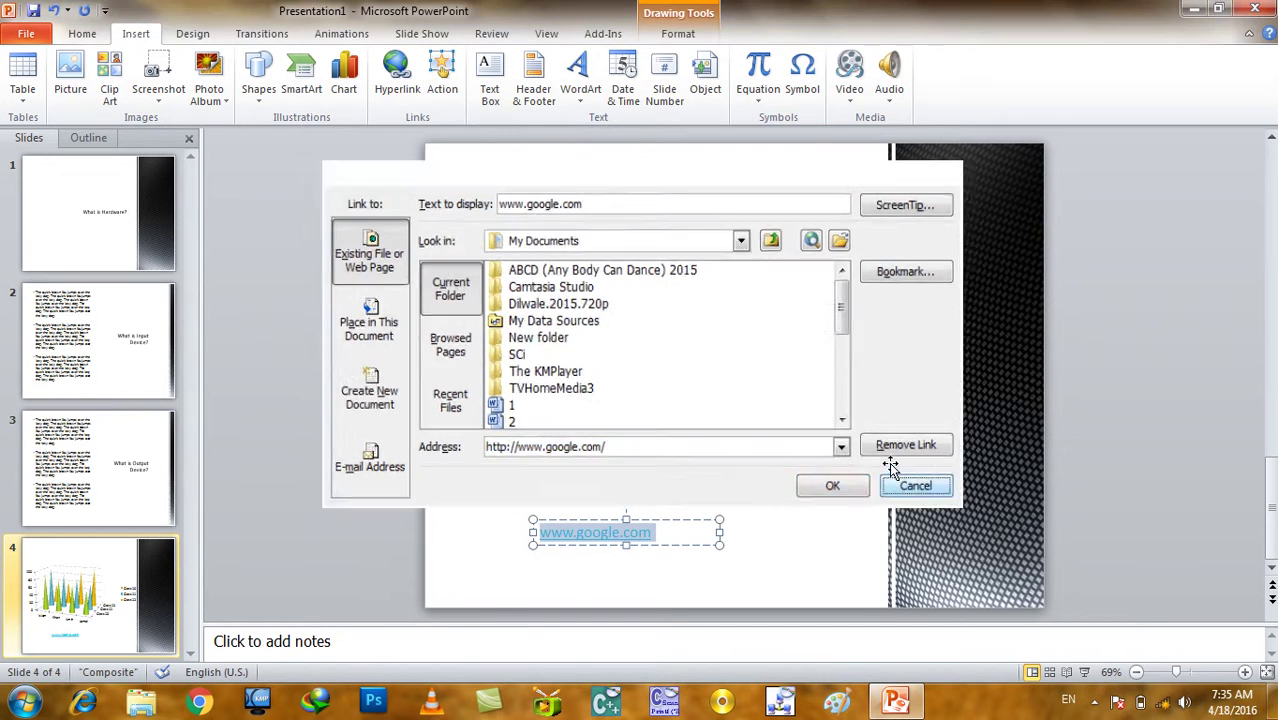
pyautogui.click(330, 252)
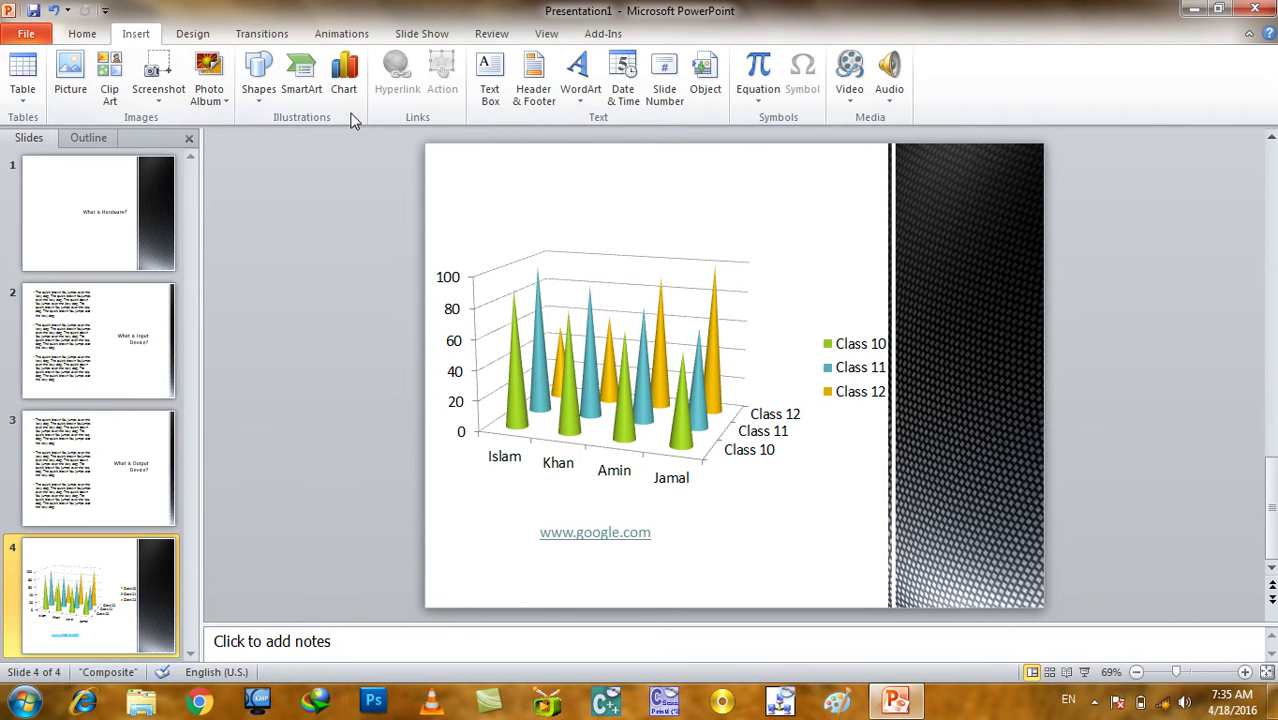
# - Draw a green rounded rectangle right of the link and label it 'Restart presentation'
pyautogui.click(258, 78)
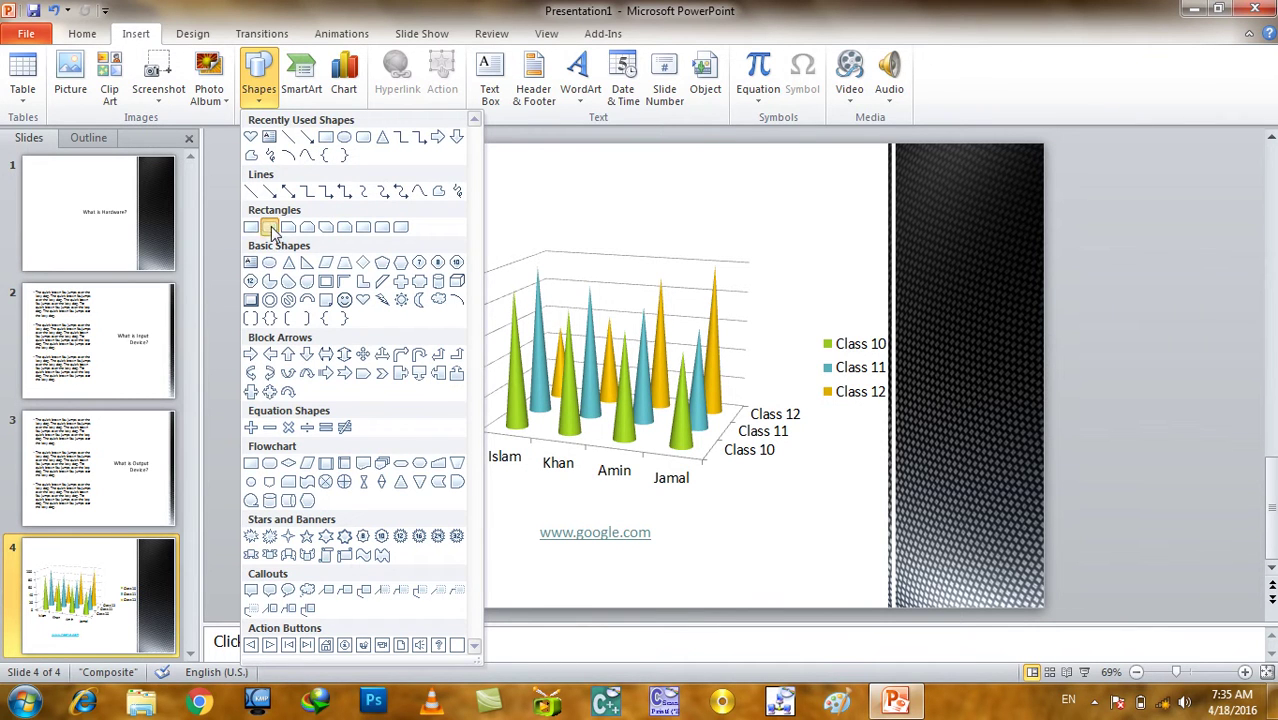
pyautogui.click(272, 233)
pyautogui.moveTo(709, 545); pyautogui.dragTo(812, 579)
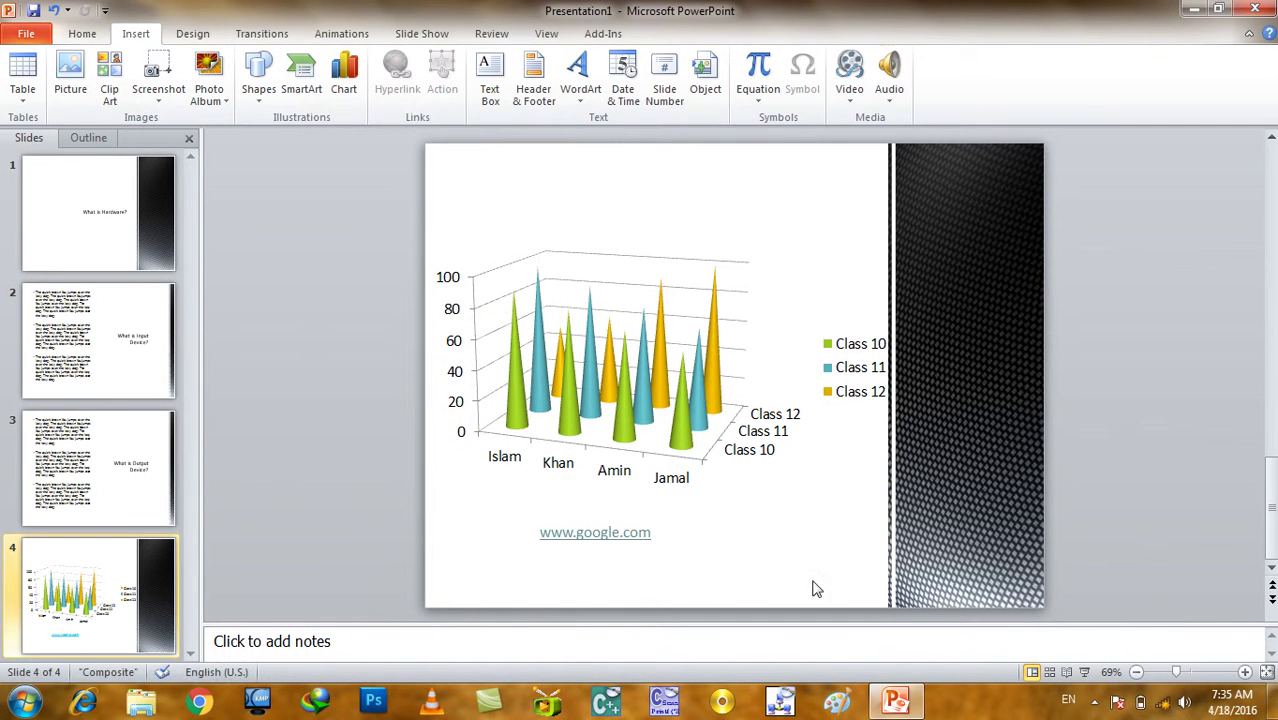
pyautogui.rightClick(768, 566)
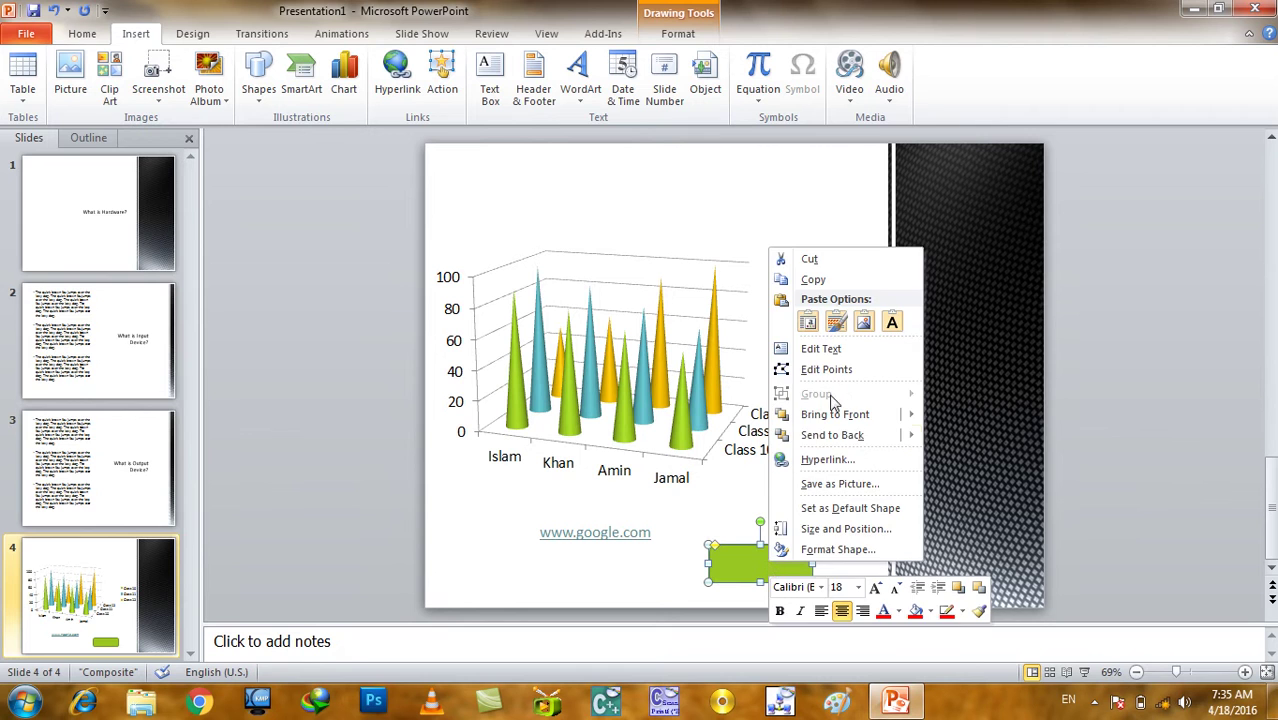
pyautogui.click(822, 348)
pyautogui.write('B')
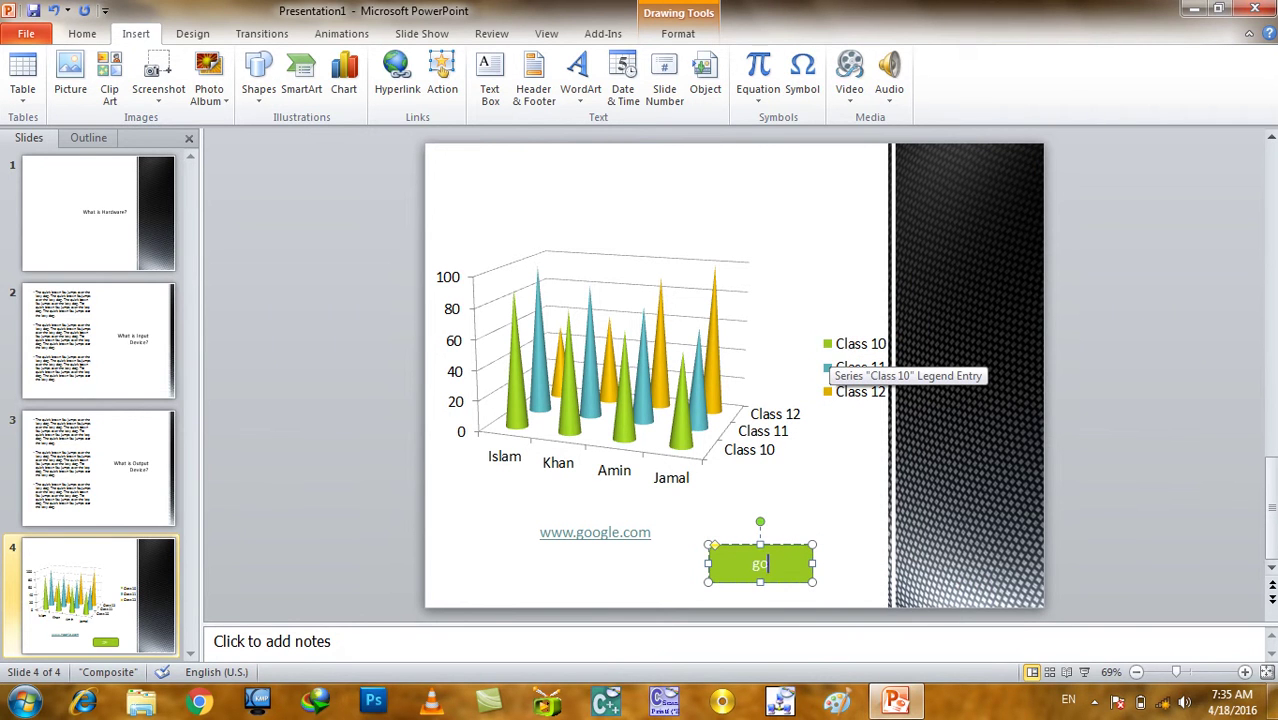
pyautogui.write('es')
pyautogui.write('tart')
pyautogui.write(' presen')
pyautogui.write('tation')
pyautogui.click(1120, 318)
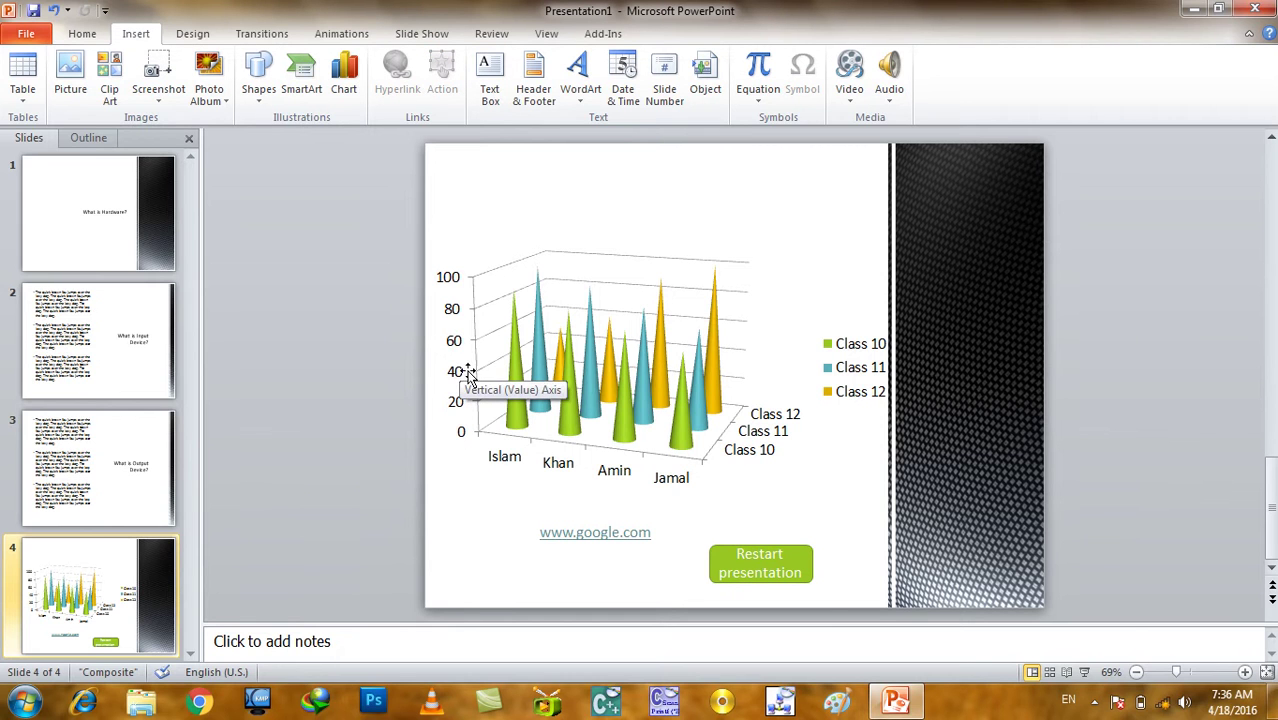
pyautogui.click(731, 566)
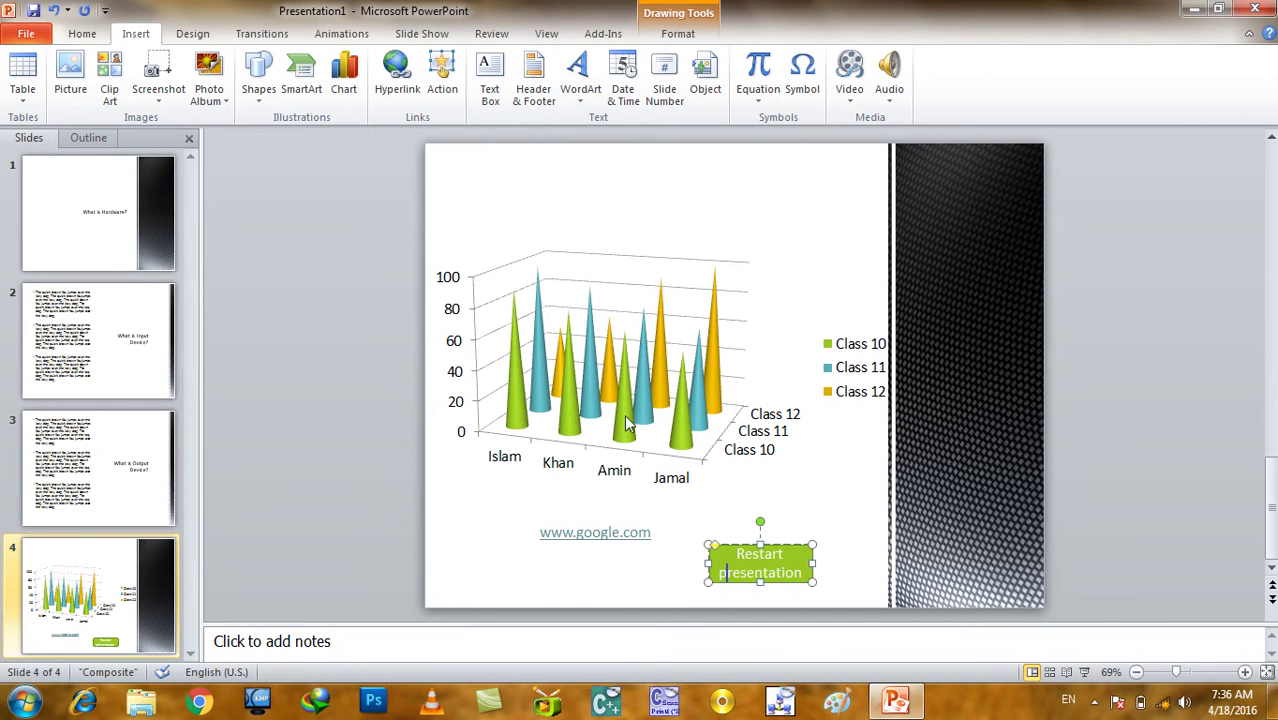
# - Set the button's click action to hyperlink to the First Slide
pyautogui.click(443, 90)
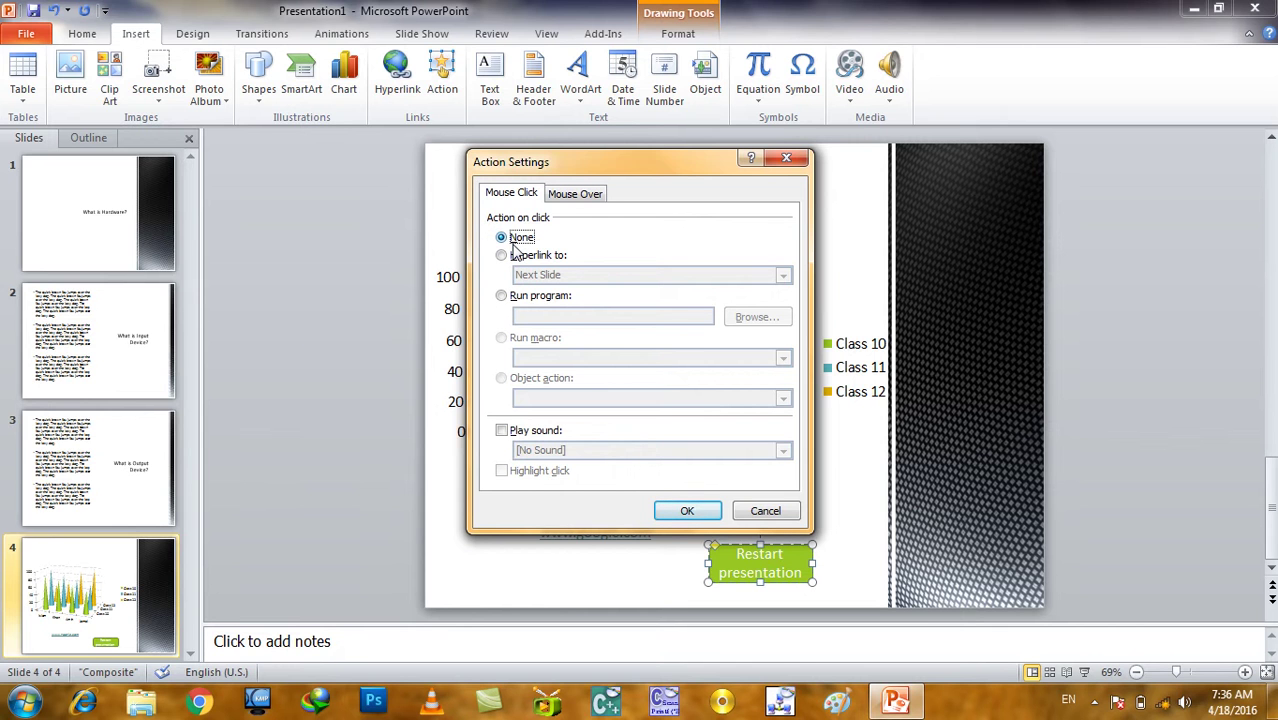
pyautogui.press('Right')
pyautogui.press('Right')
pyautogui.press('Right')
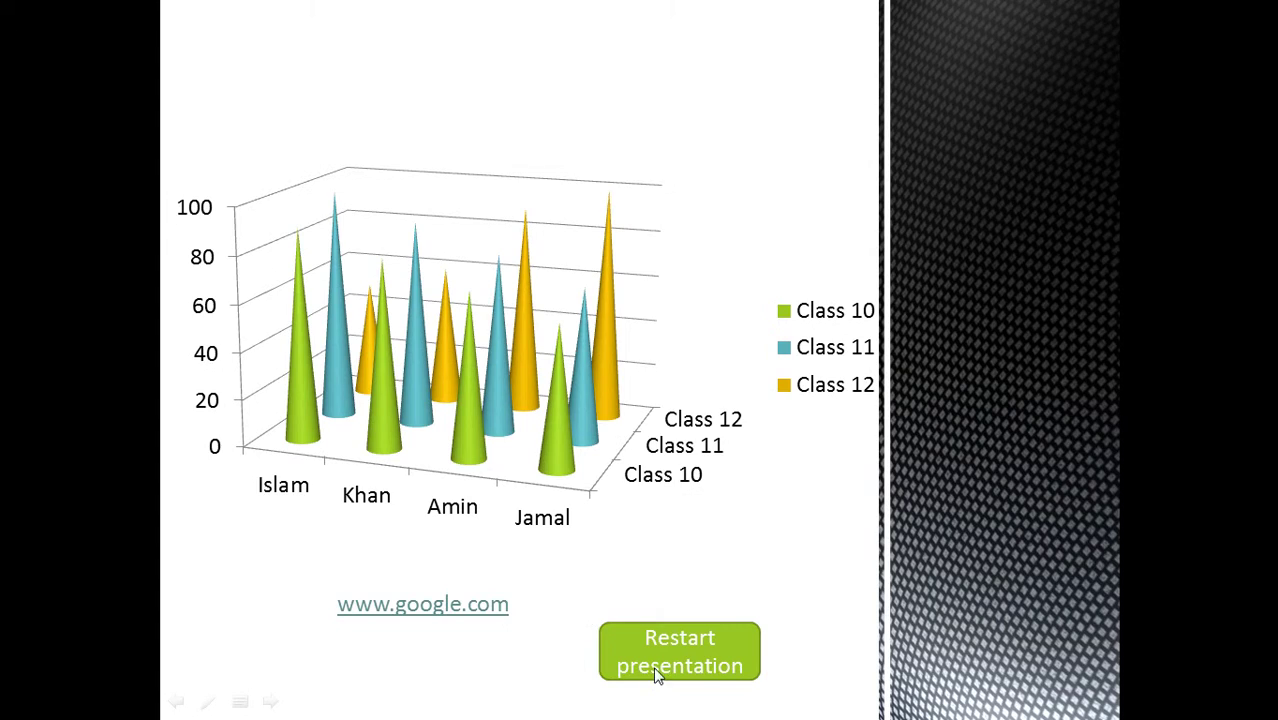
pyautogui.press('Escape')
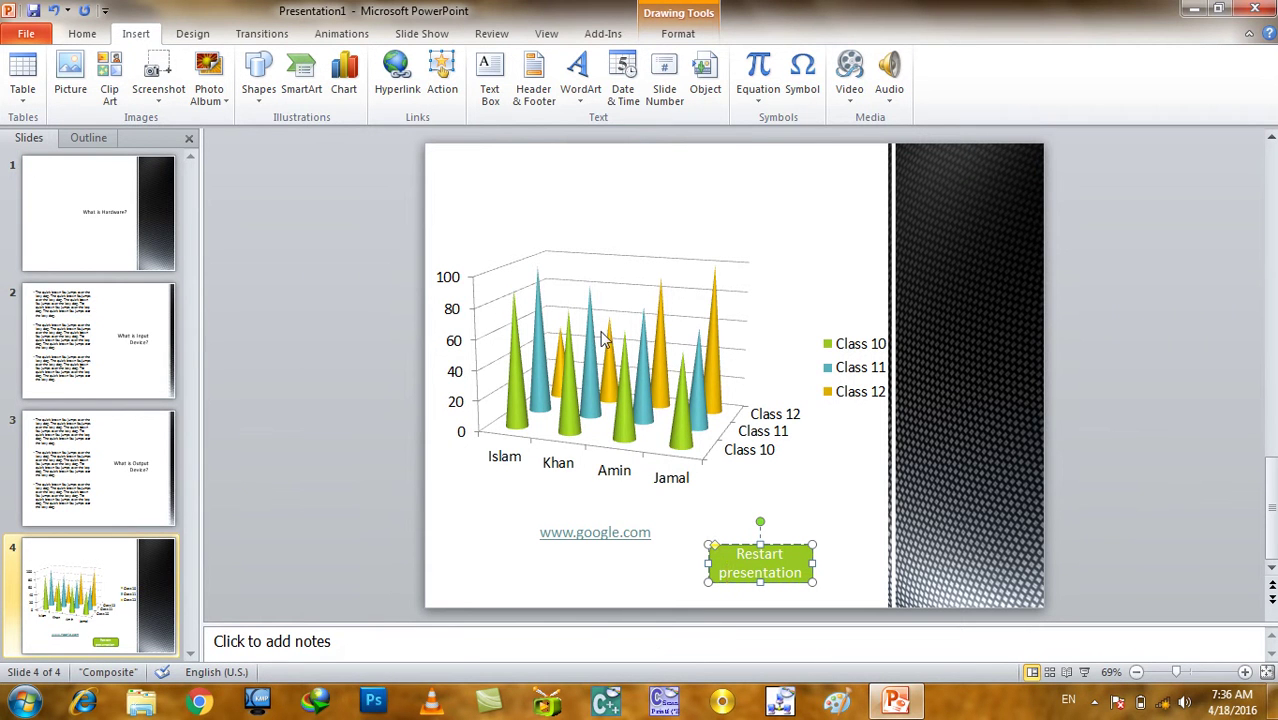
pyautogui.click(443, 89)
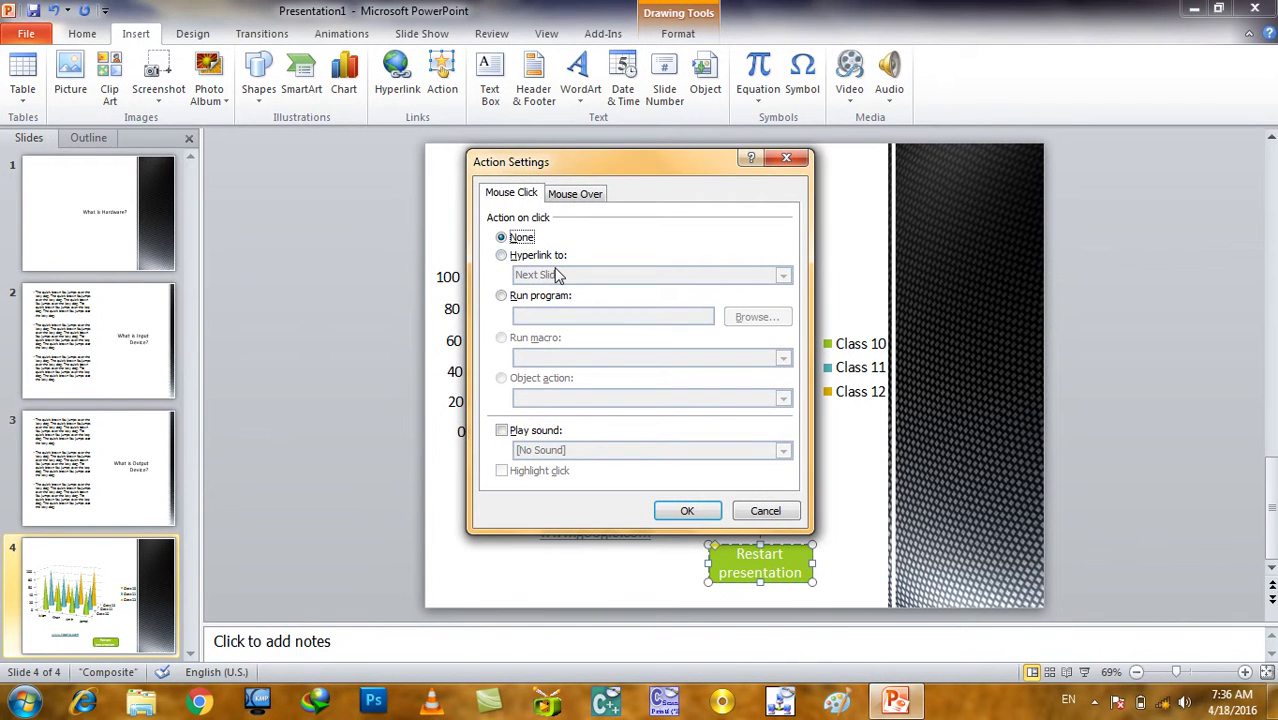
pyautogui.click(551, 258)
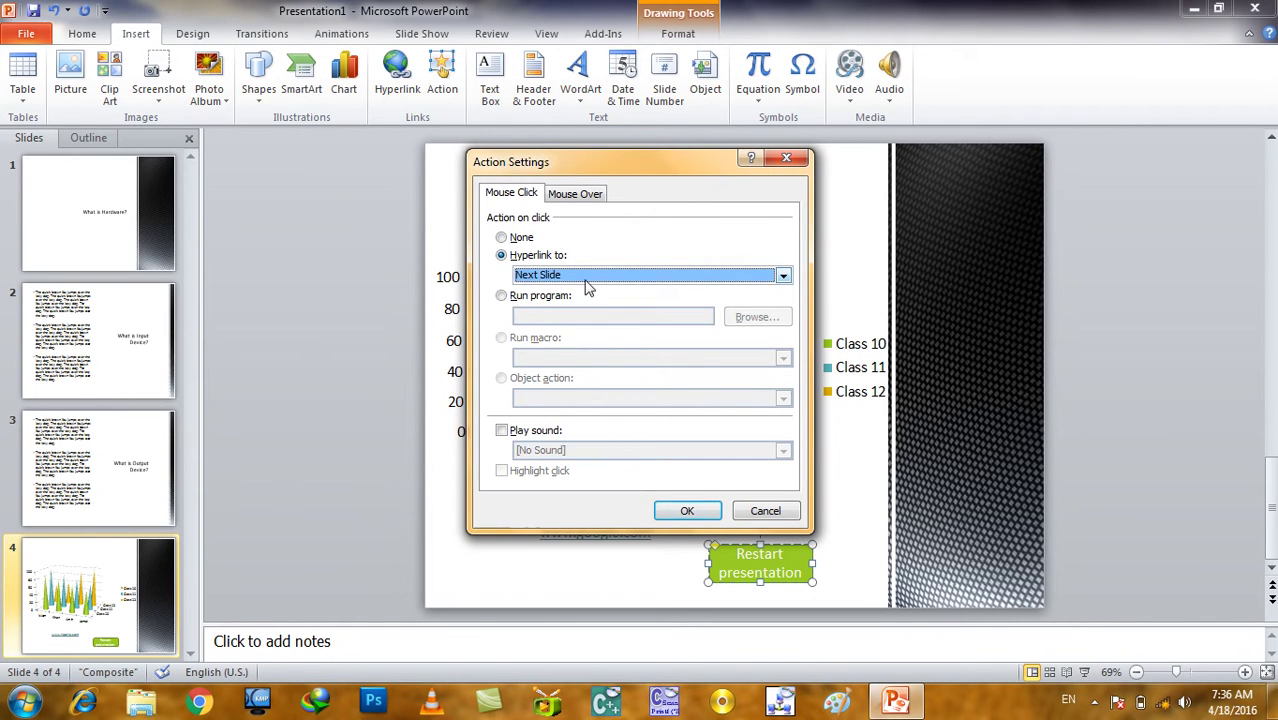
pyautogui.click(588, 276)
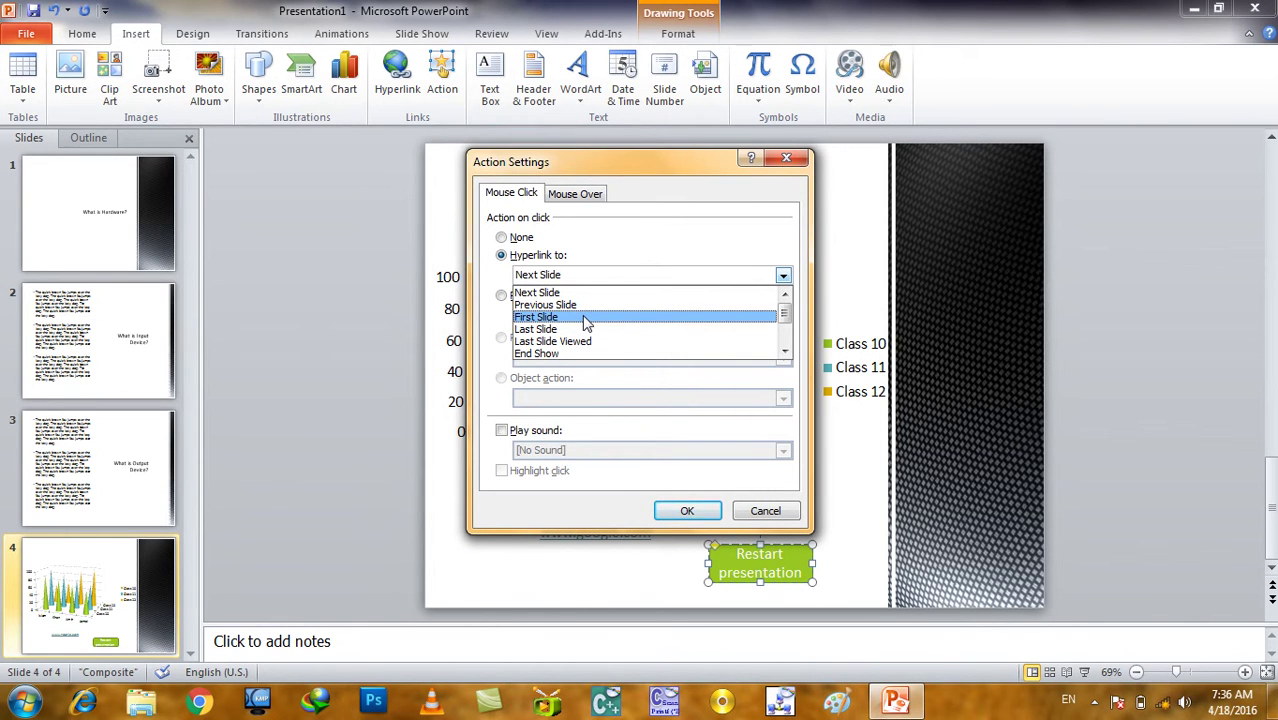
pyautogui.click(585, 322)
pyautogui.click(697, 510)
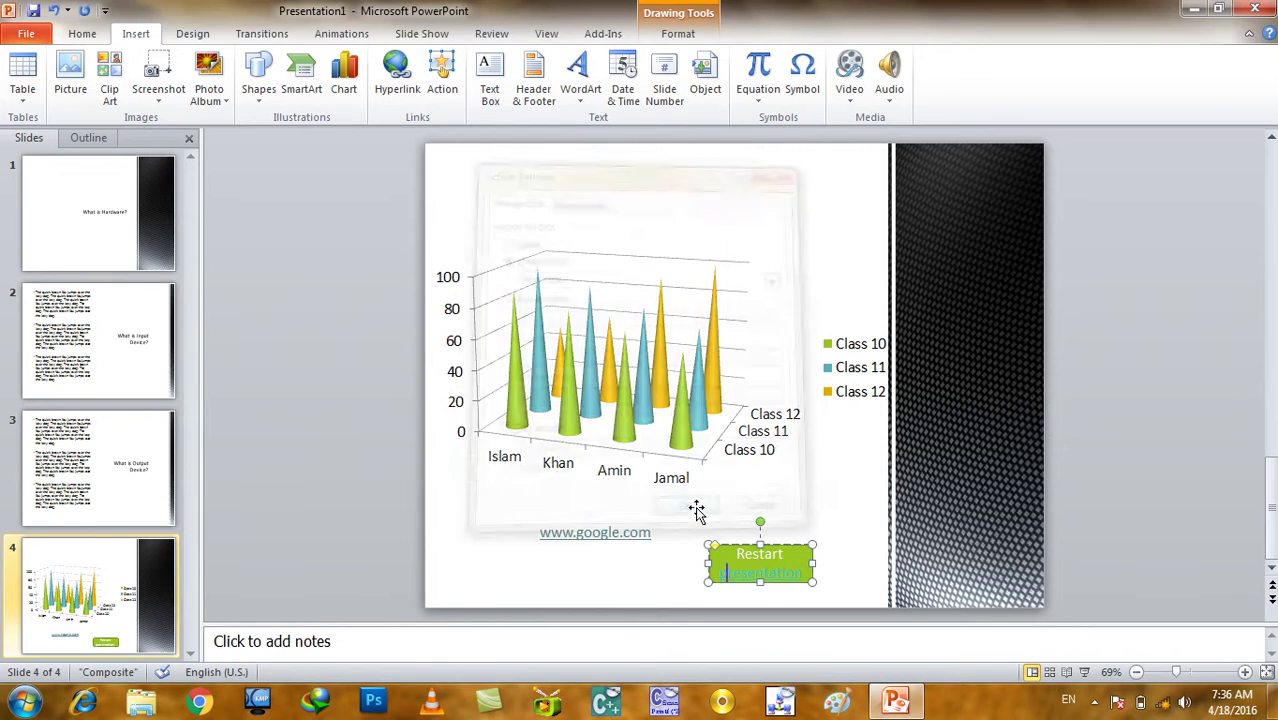
pyautogui.press('F5')
pyautogui.press('Right')
pyautogui.press('Right')
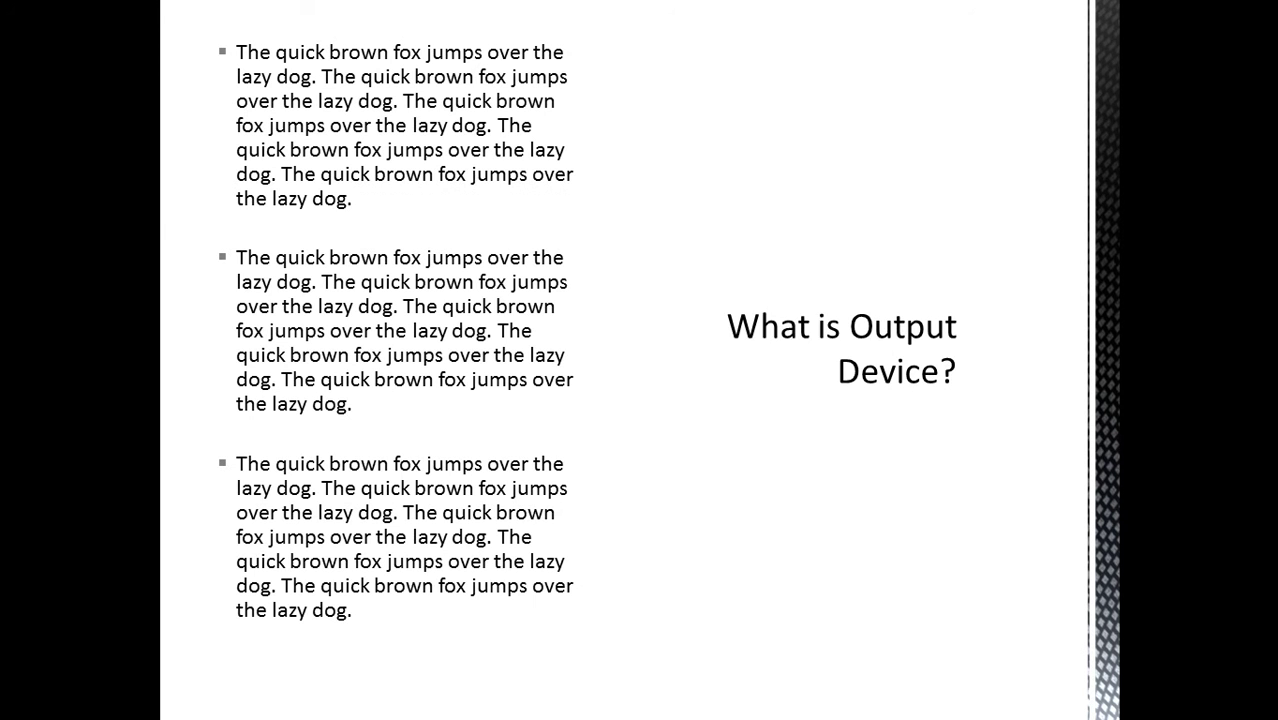
pyautogui.press('Right')
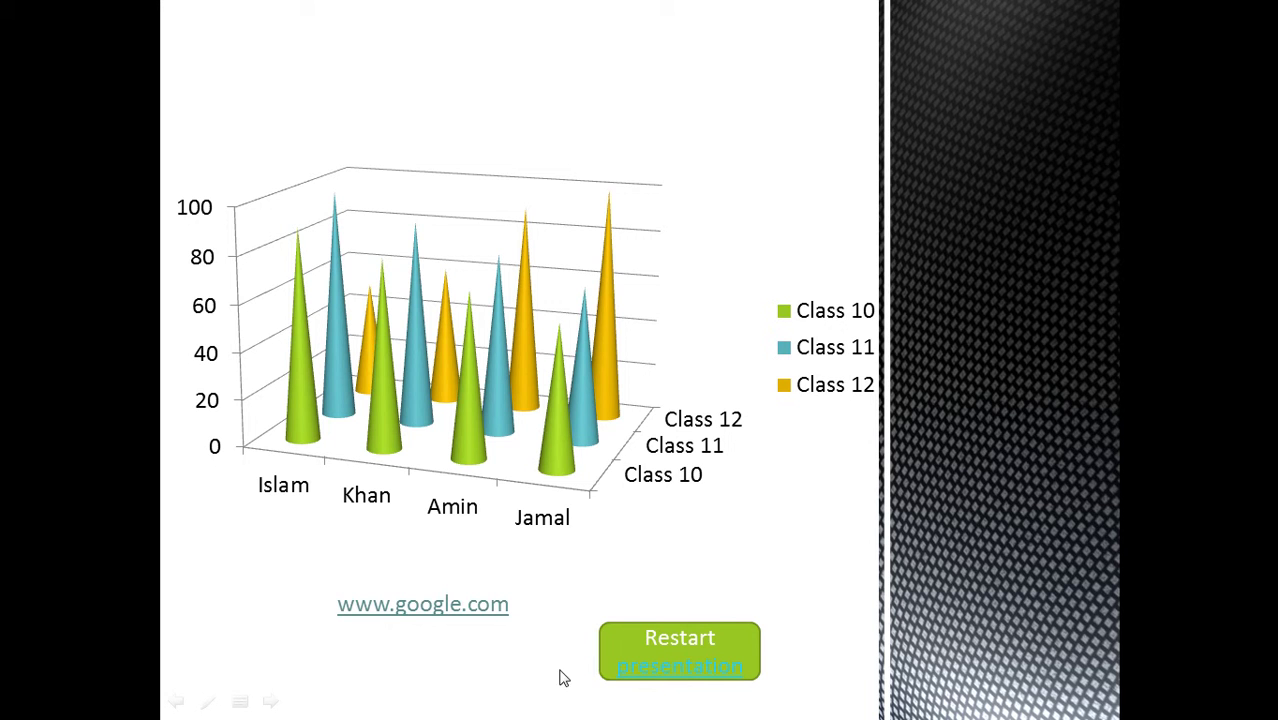
pyautogui.click(653, 648)
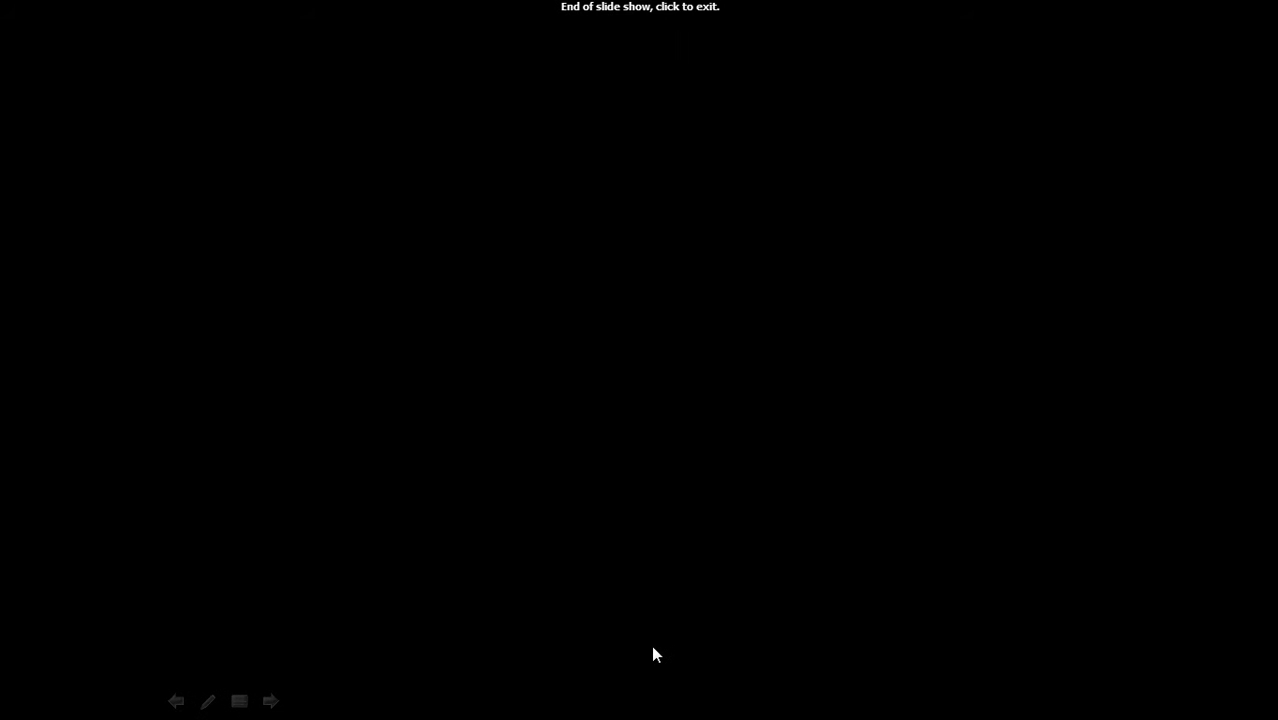
pyautogui.click(655, 648)
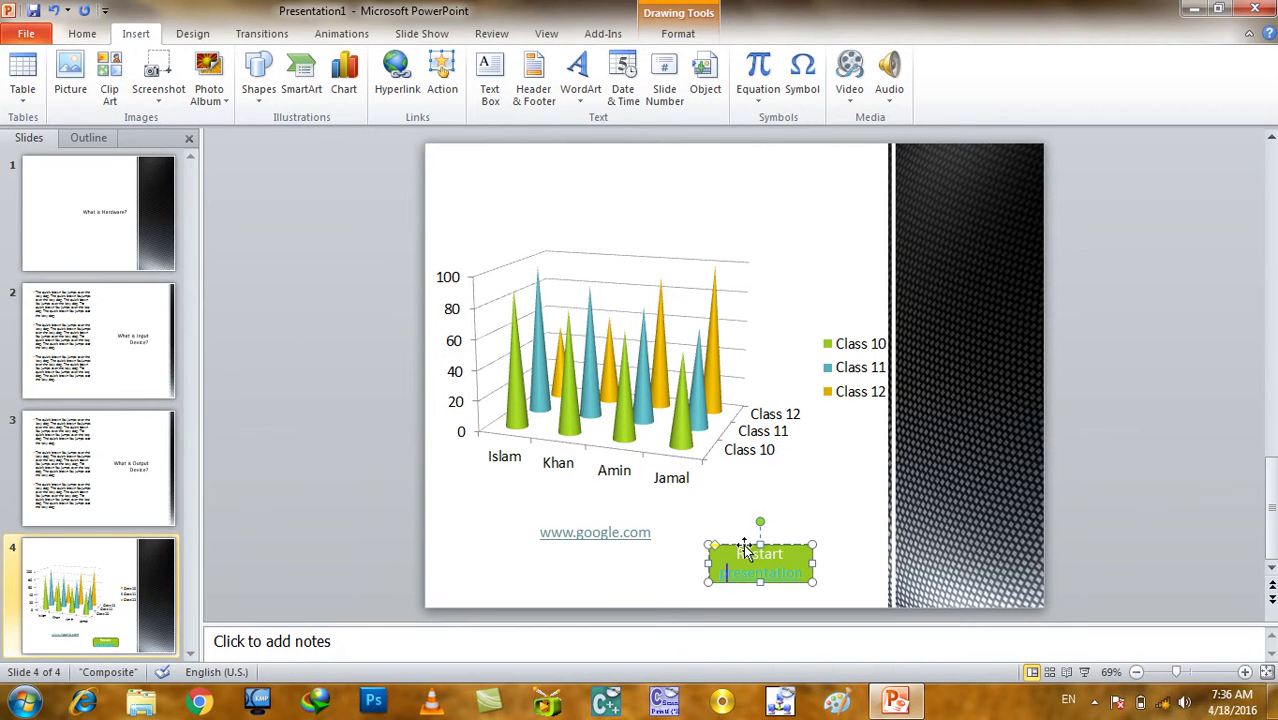
# - Move the green button slightly up, enlarge it, and change its label to 'First Slide'
pyautogui.moveTo(743, 544); pyautogui.dragTo(753, 508)
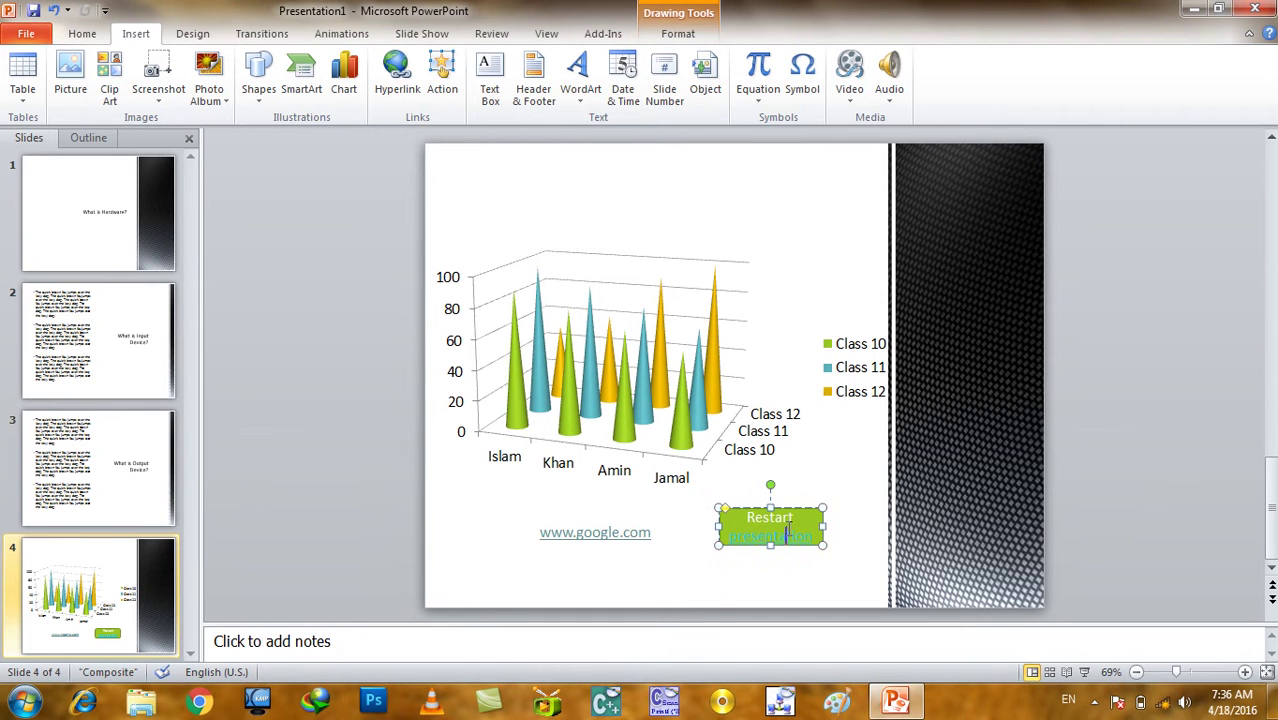
pyautogui.click(821, 544)
pyautogui.moveTo(821, 544); pyautogui.dragTo(843, 571)
pyautogui.tripleClick(790, 550)
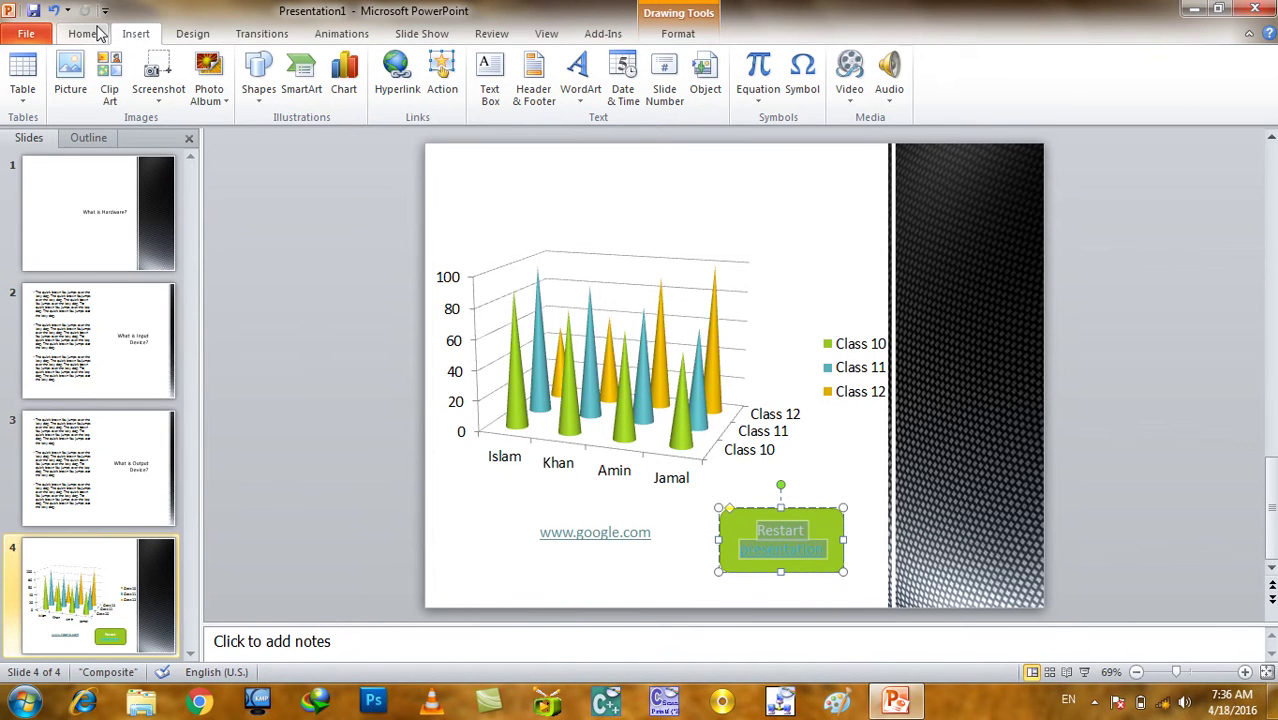
pyautogui.press('Delete')
pyautogui.write('Fir')
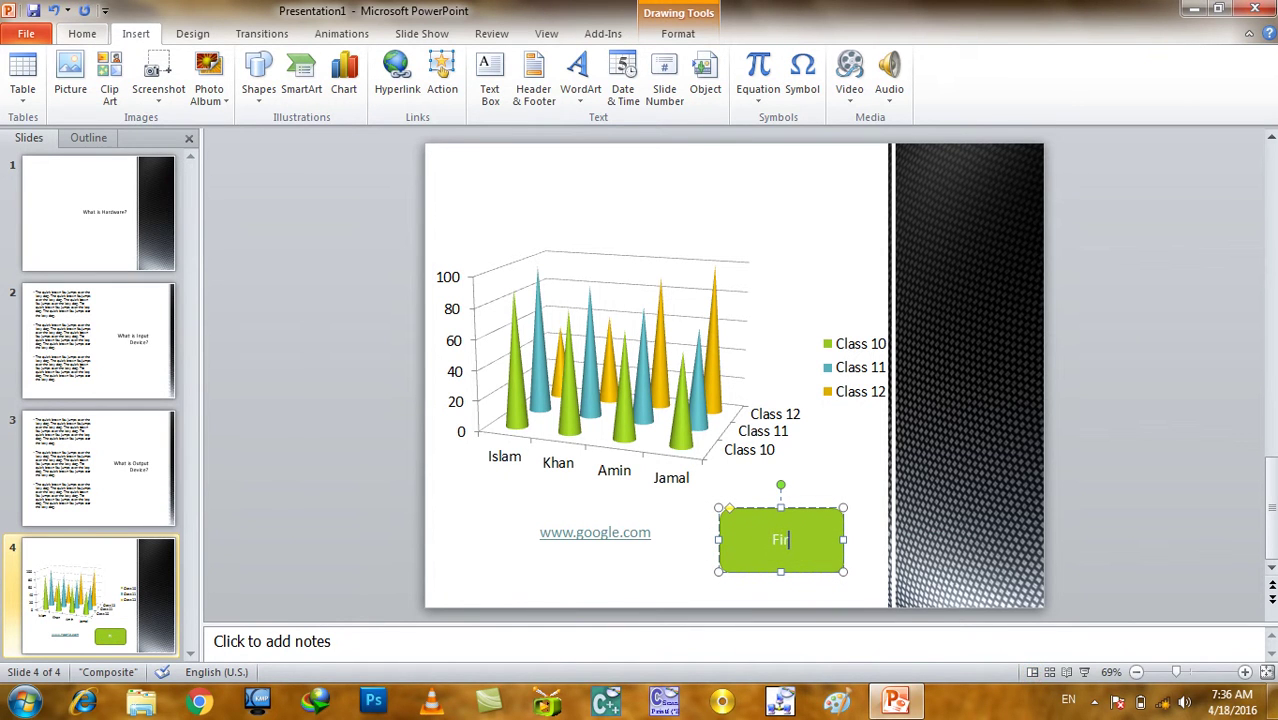
pyautogui.write('st Slide')
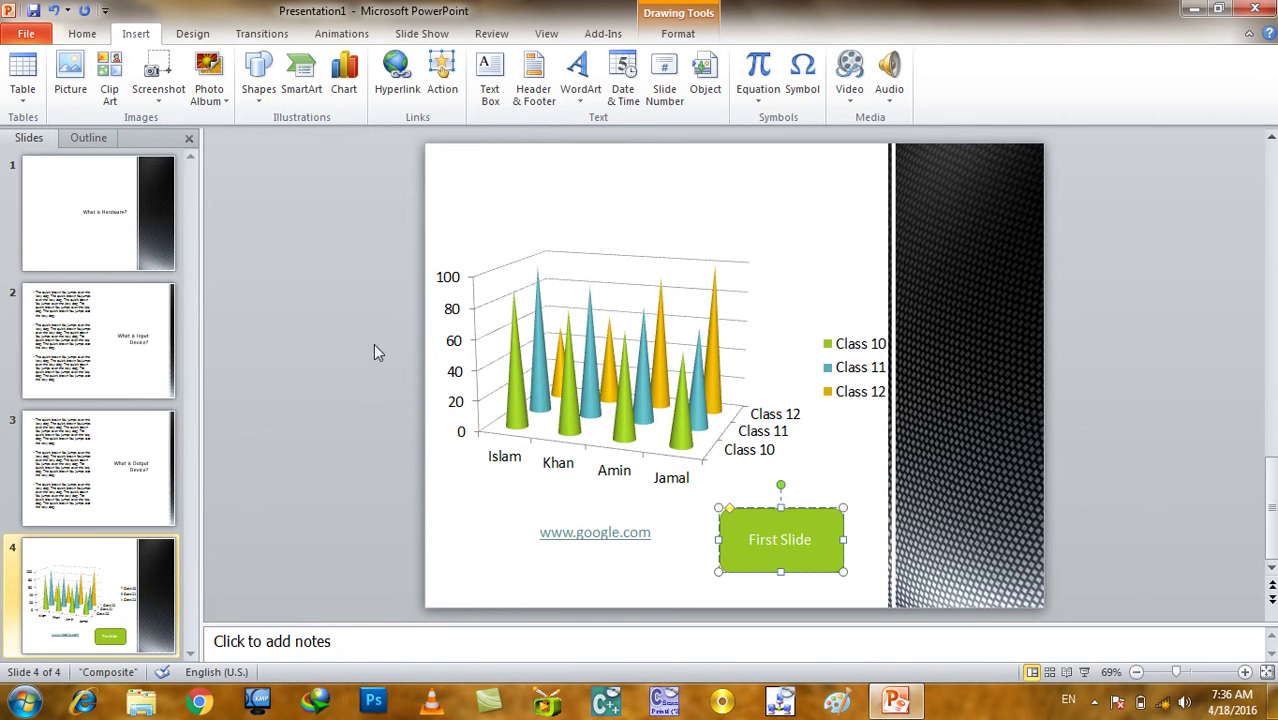
pyautogui.click(373, 343)
pyautogui.click(768, 545)
# - Set the First Slide button's action to hyperlink to the First Slide
pyautogui.click(442, 75)
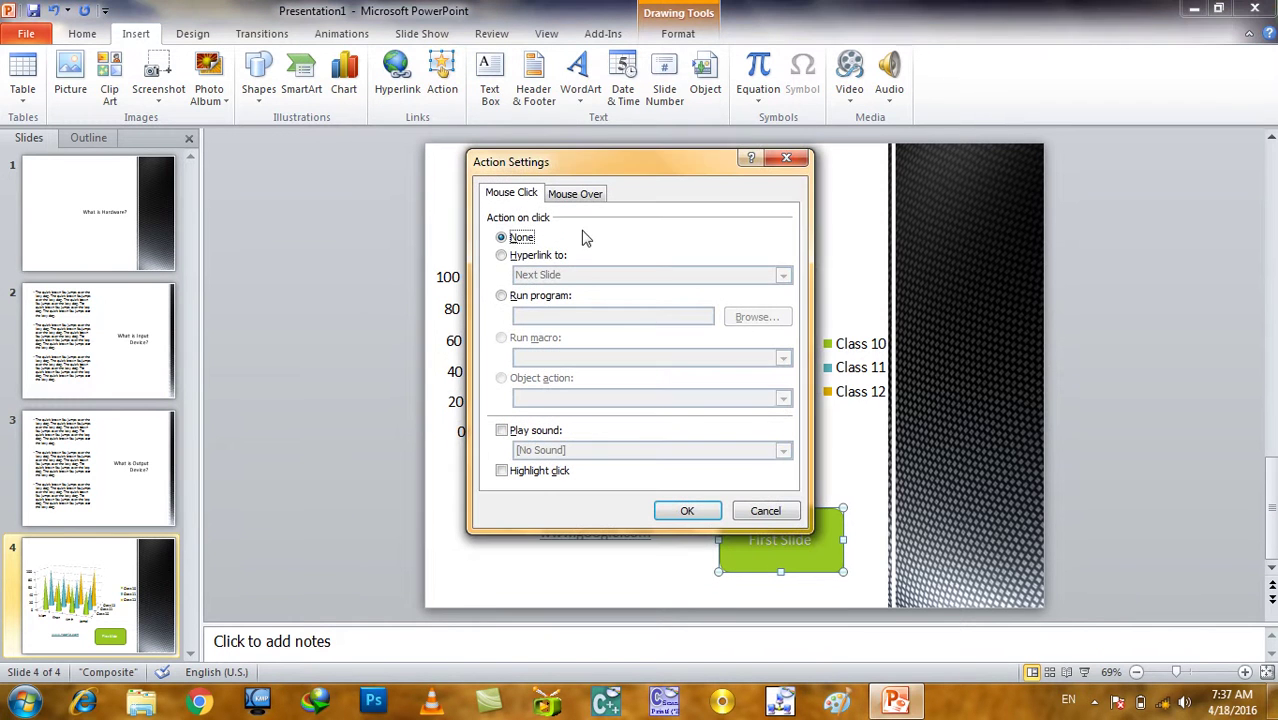
pyautogui.click(550, 258)
pyautogui.click(552, 276)
pyautogui.click(558, 318)
pyautogui.click(687, 510)
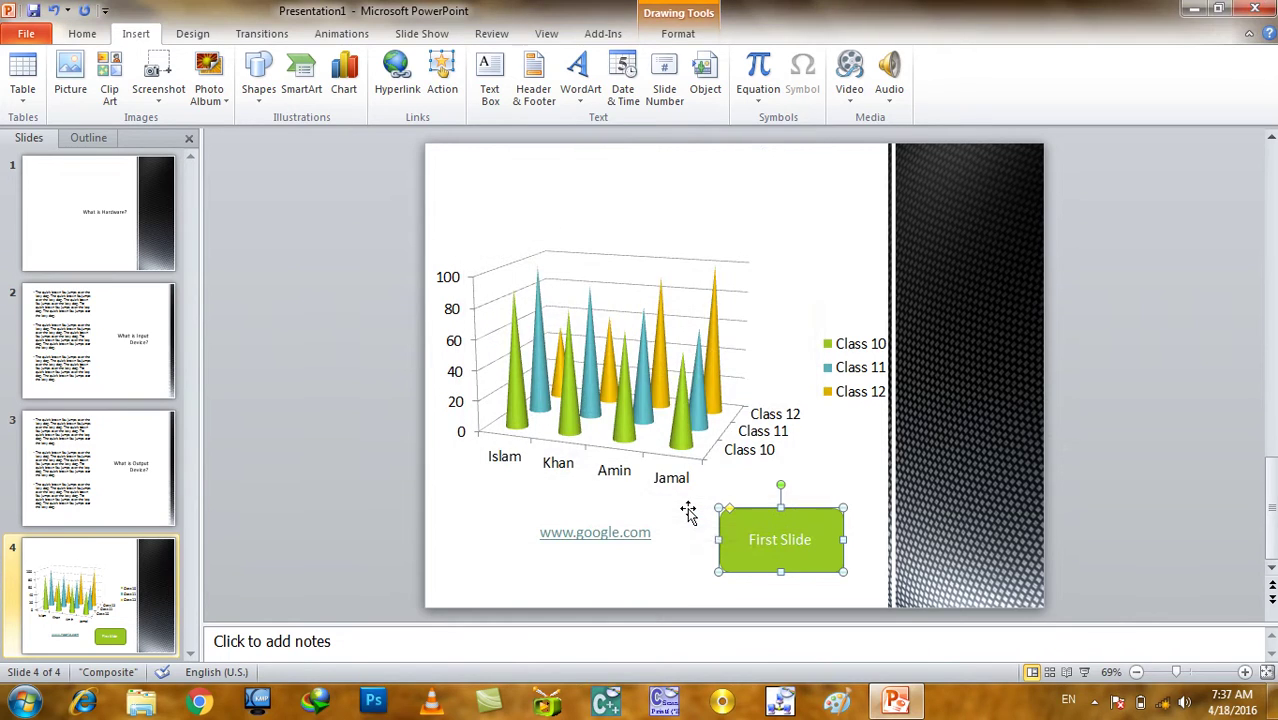
# - Run the slide show from the start and test the First Slide button
pyautogui.press('F5')
pyautogui.press('Right')
pyautogui.press('Right')
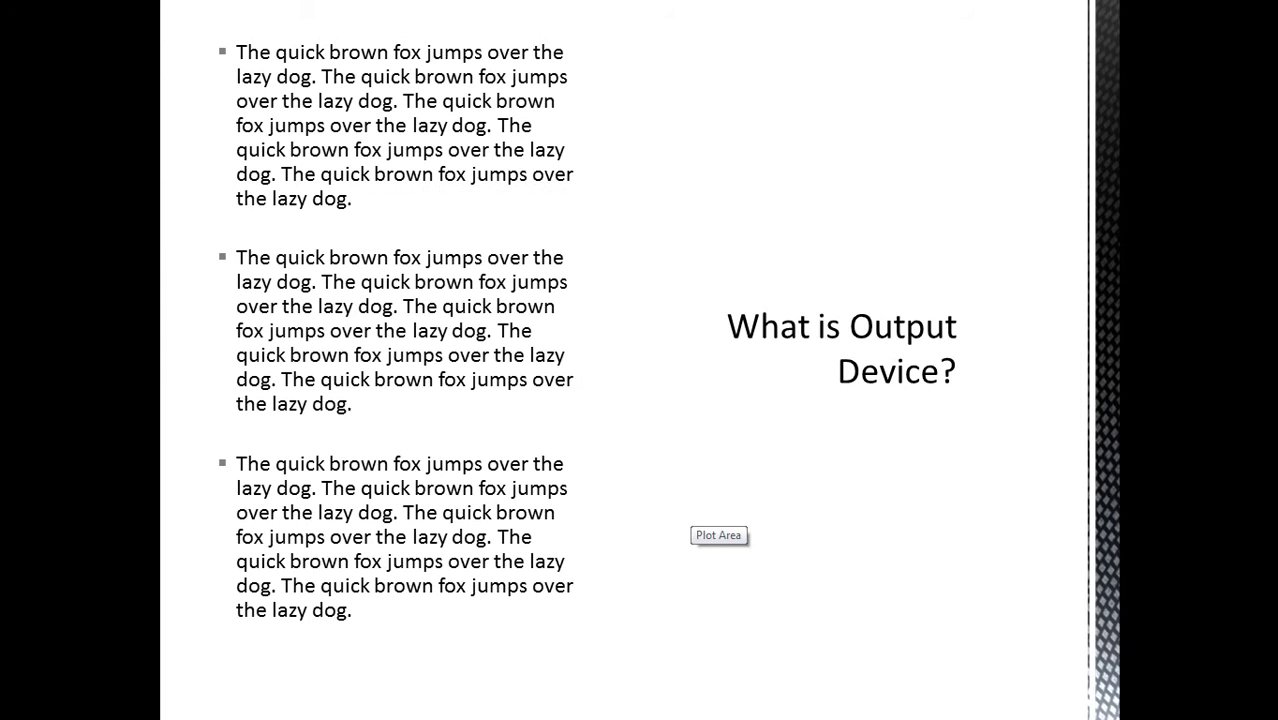
pyautogui.press('Right')
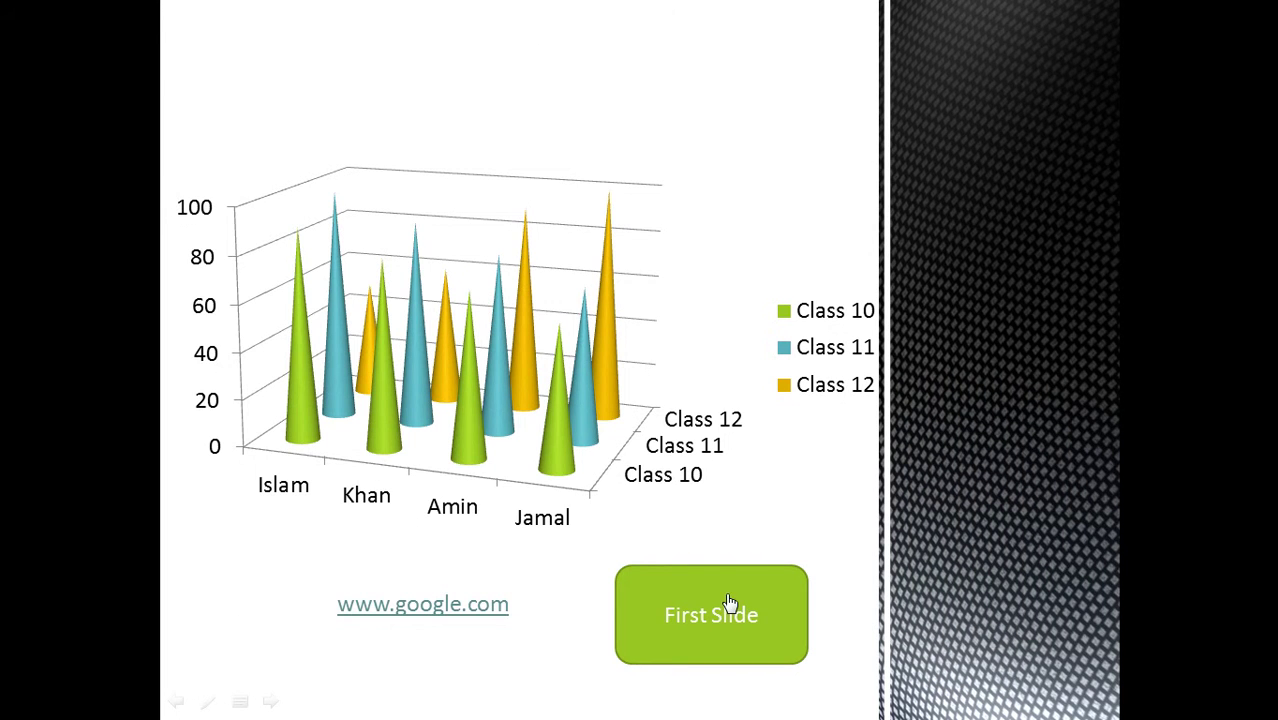
pyautogui.click(729, 601)
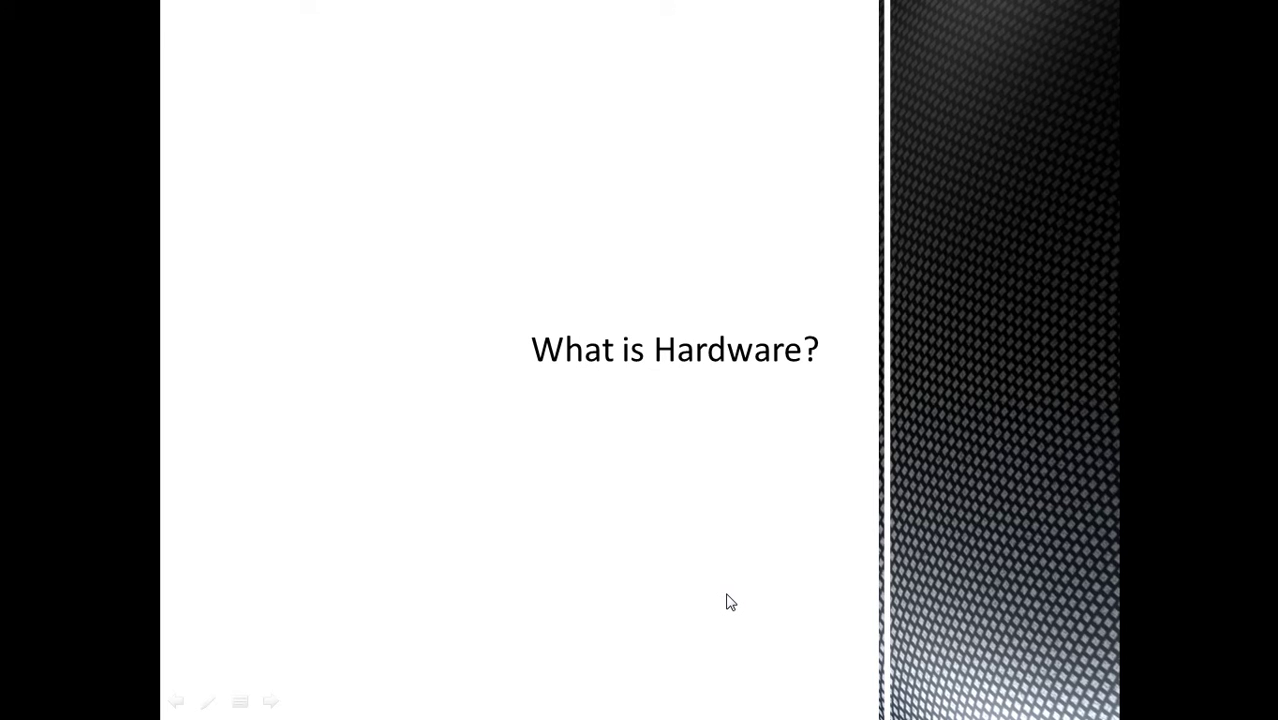
pyautogui.press('Right')
pyautogui.press('Right')
pyautogui.press('Right')
pyautogui.press('Right')
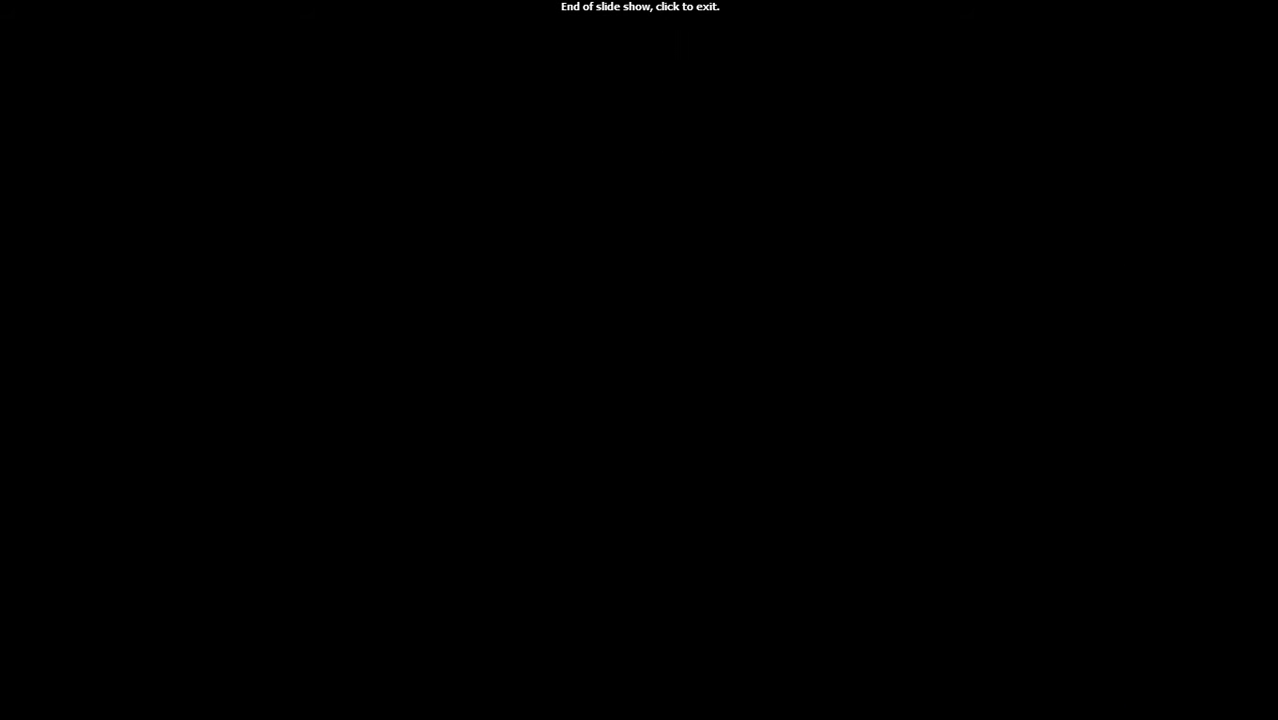
pyautogui.click(730, 598)
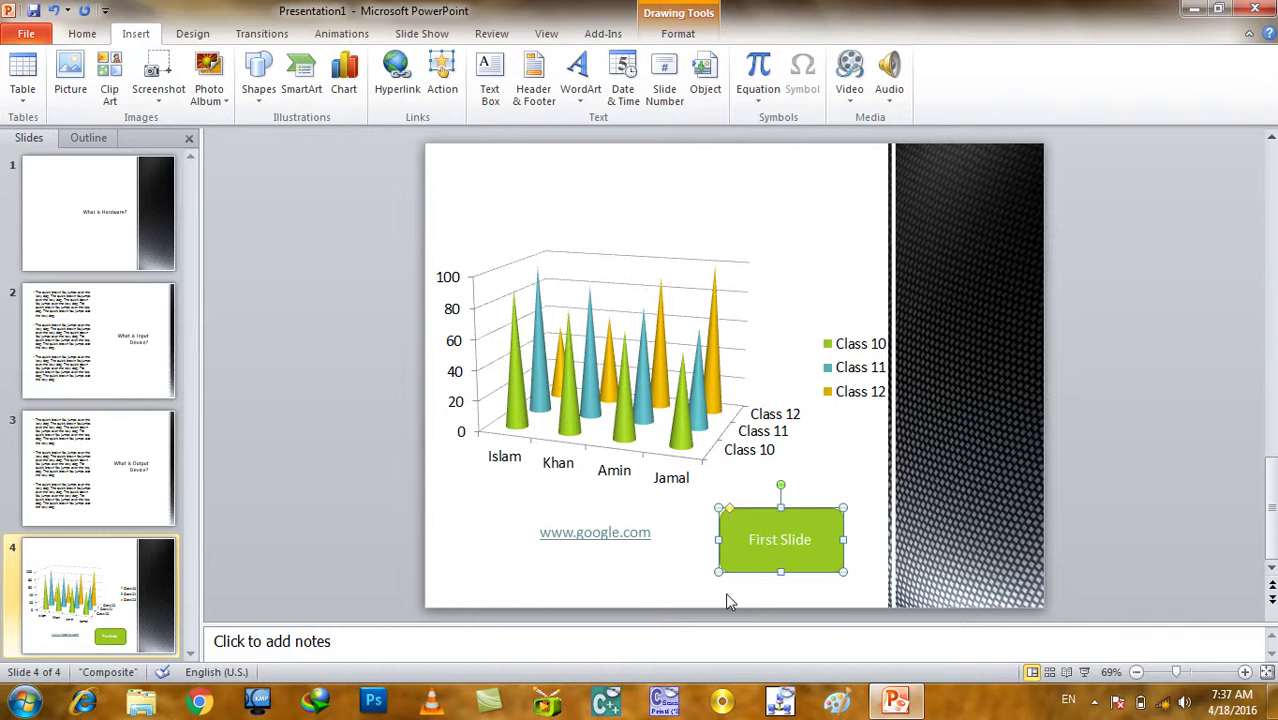
# - Run the show again, confirm the button returns to slide 1, then exit
pyautogui.press('F5')
pyautogui.press('Right')
pyautogui.press('Right')
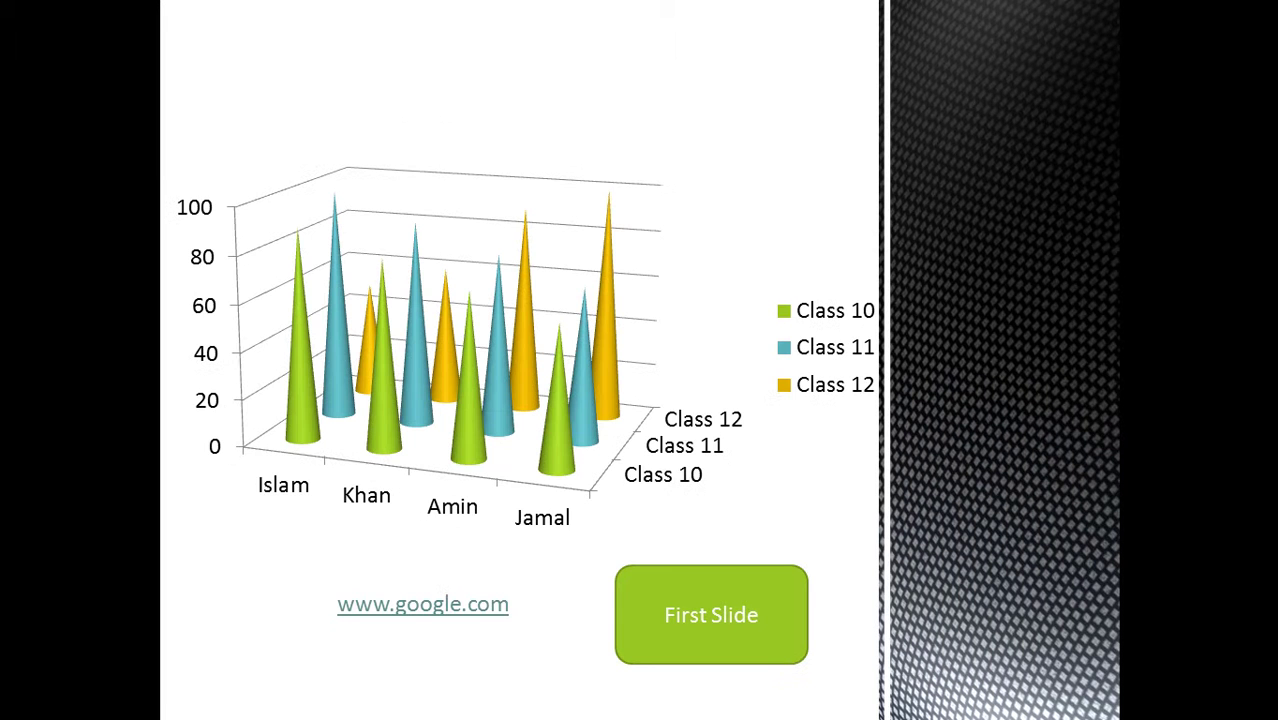
pyautogui.click(733, 632)
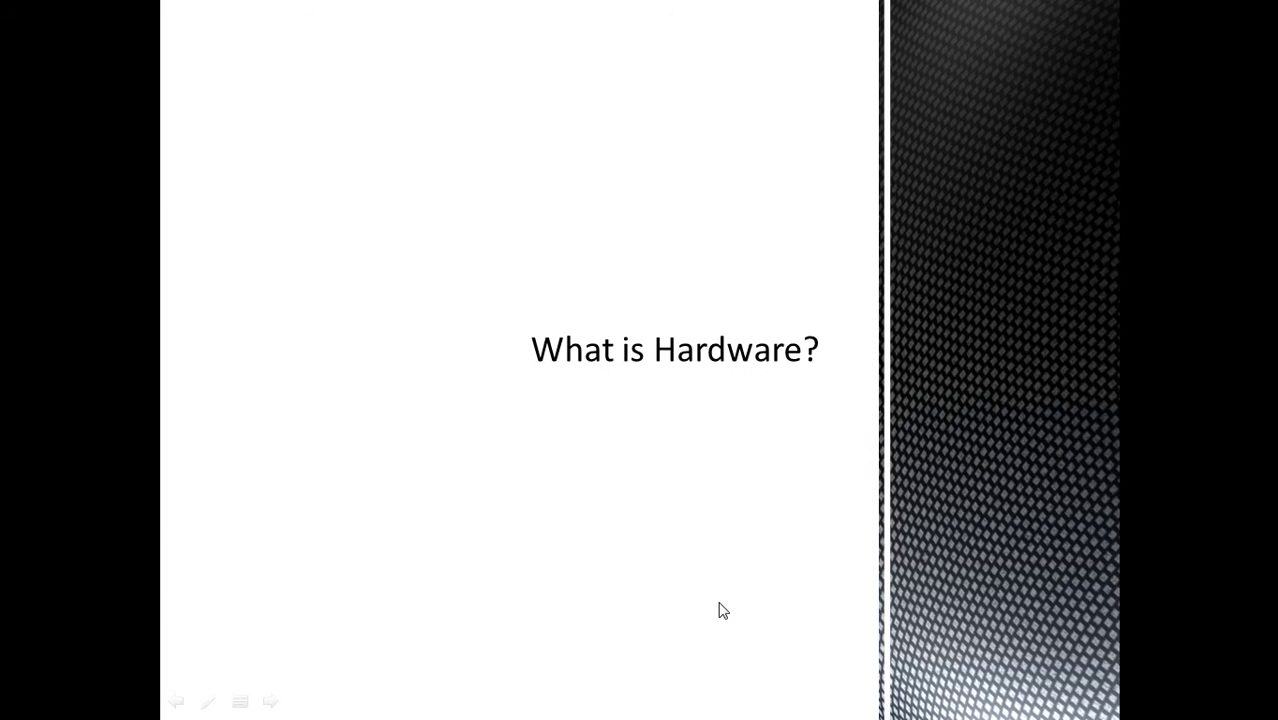
pyautogui.press('Right')
pyautogui.press('Right')
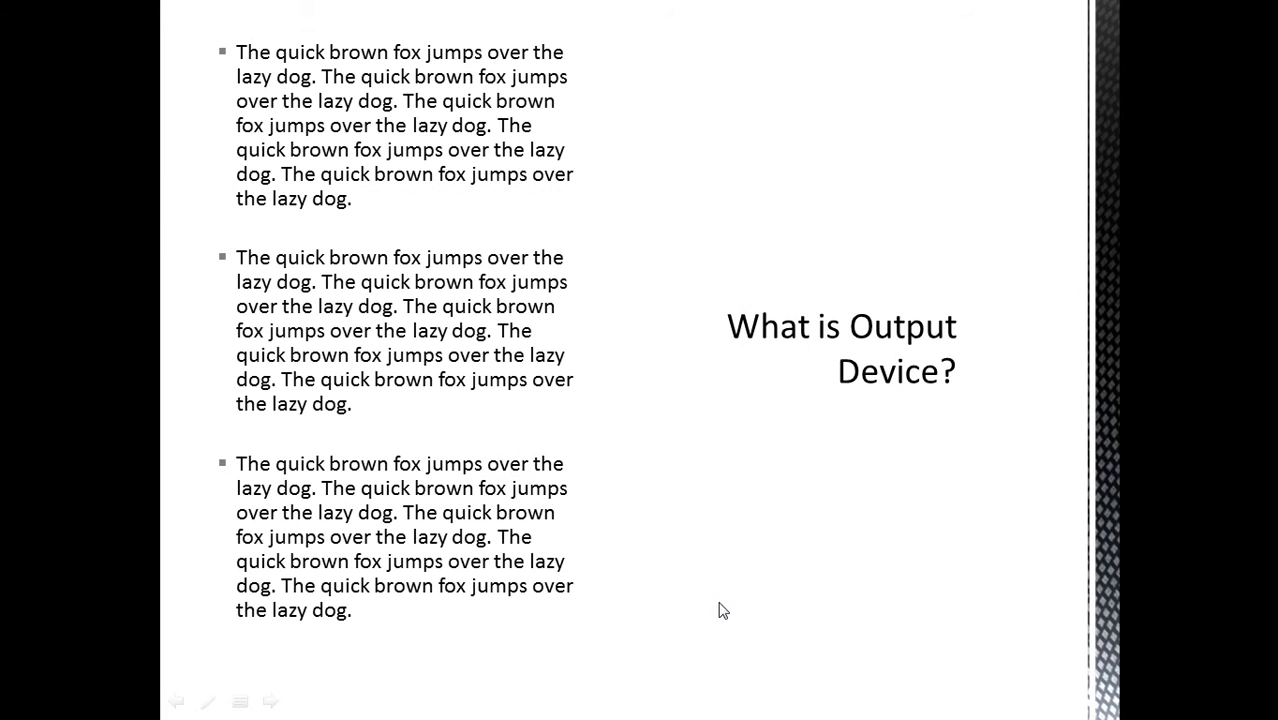
pyautogui.press('Right')
pyautogui.click(771, 610)
pyautogui.press('Right')
pyautogui.press('Right')
pyautogui.press('Right')
pyautogui.click(745, 594)
pyautogui.press('Escape')
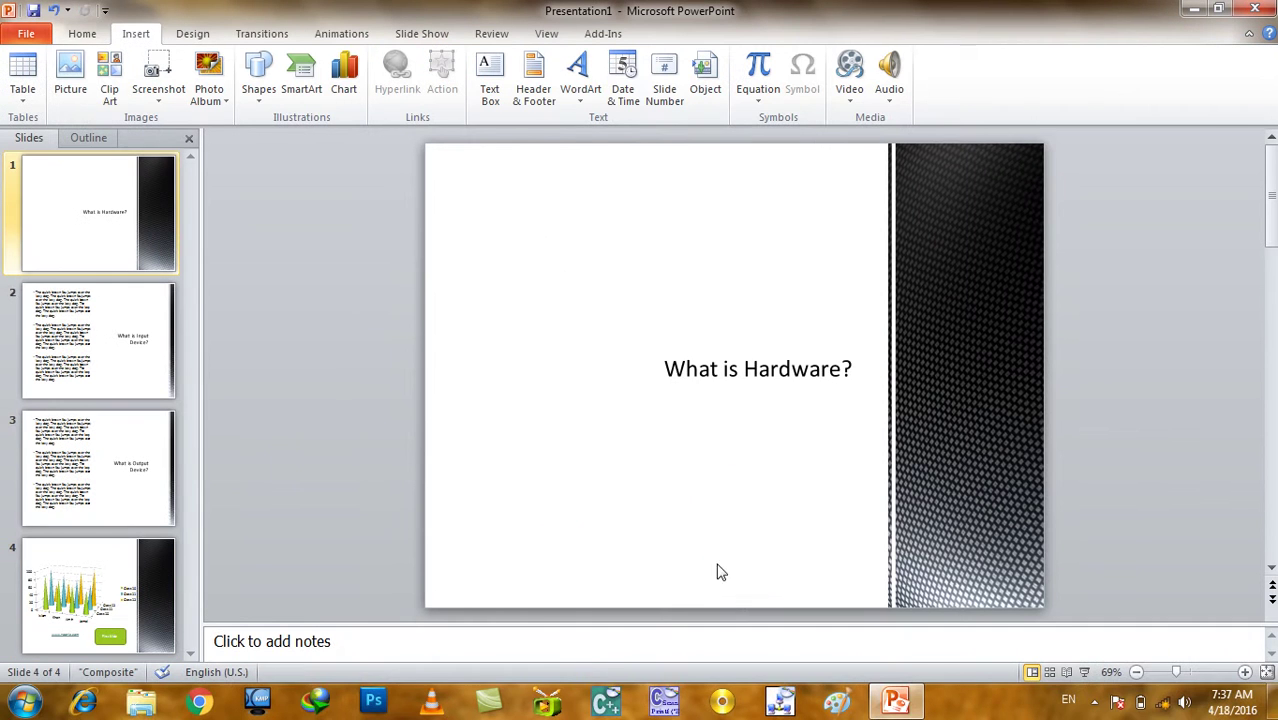
# - On slide 4, change the First Slide button's hyperlink target to End Show
pyautogui.click(175, 584)
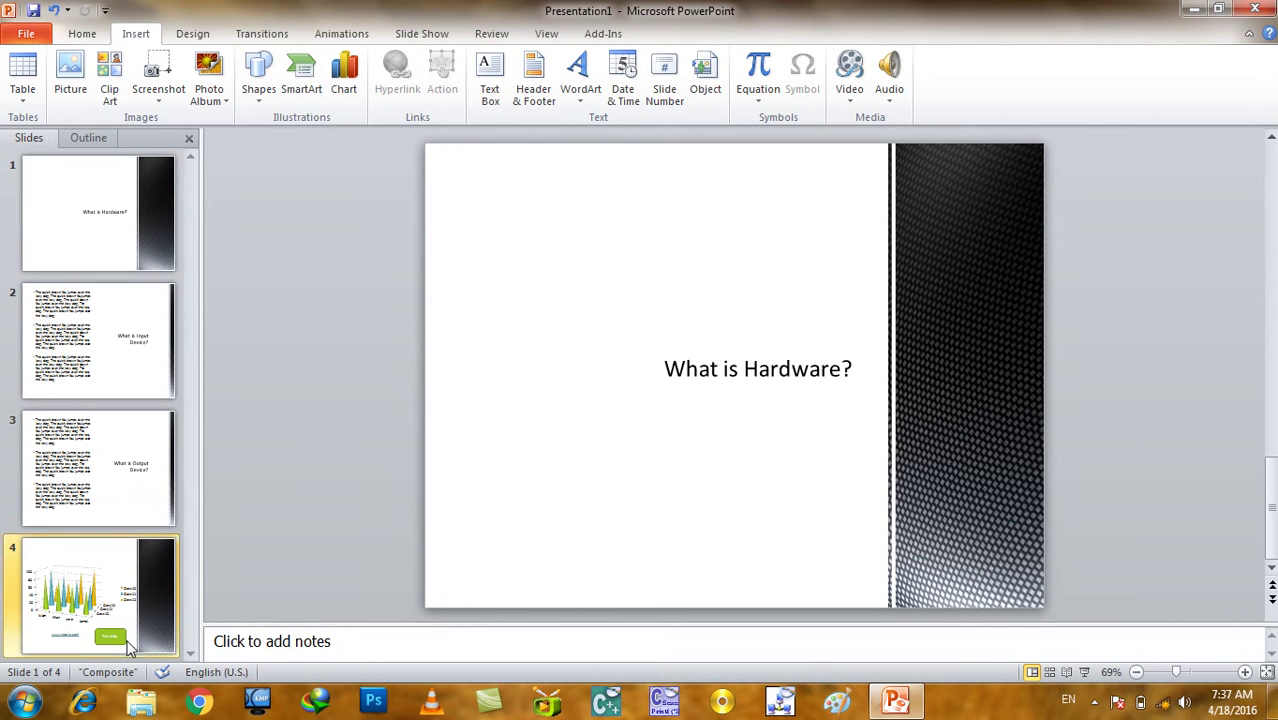
pyautogui.click(742, 518)
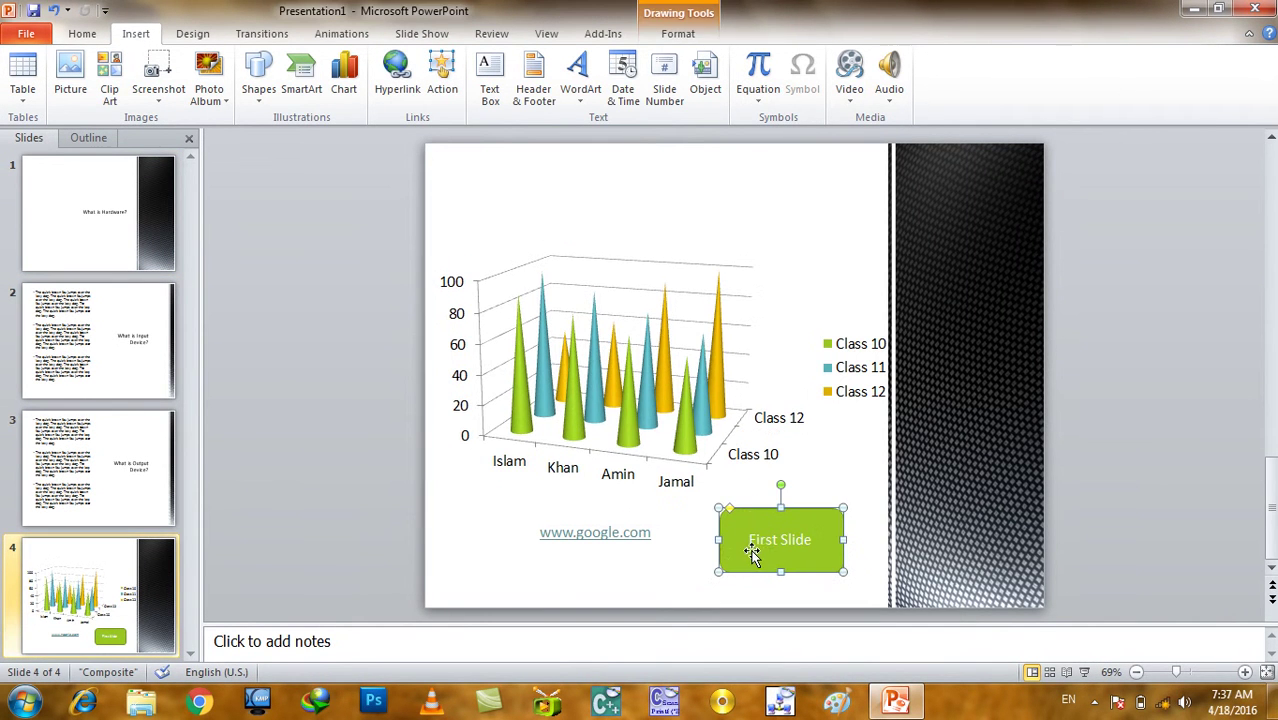
pyautogui.click(676, 571)
pyautogui.click(738, 517)
pyautogui.click(442, 75)
pyautogui.click(572, 277)
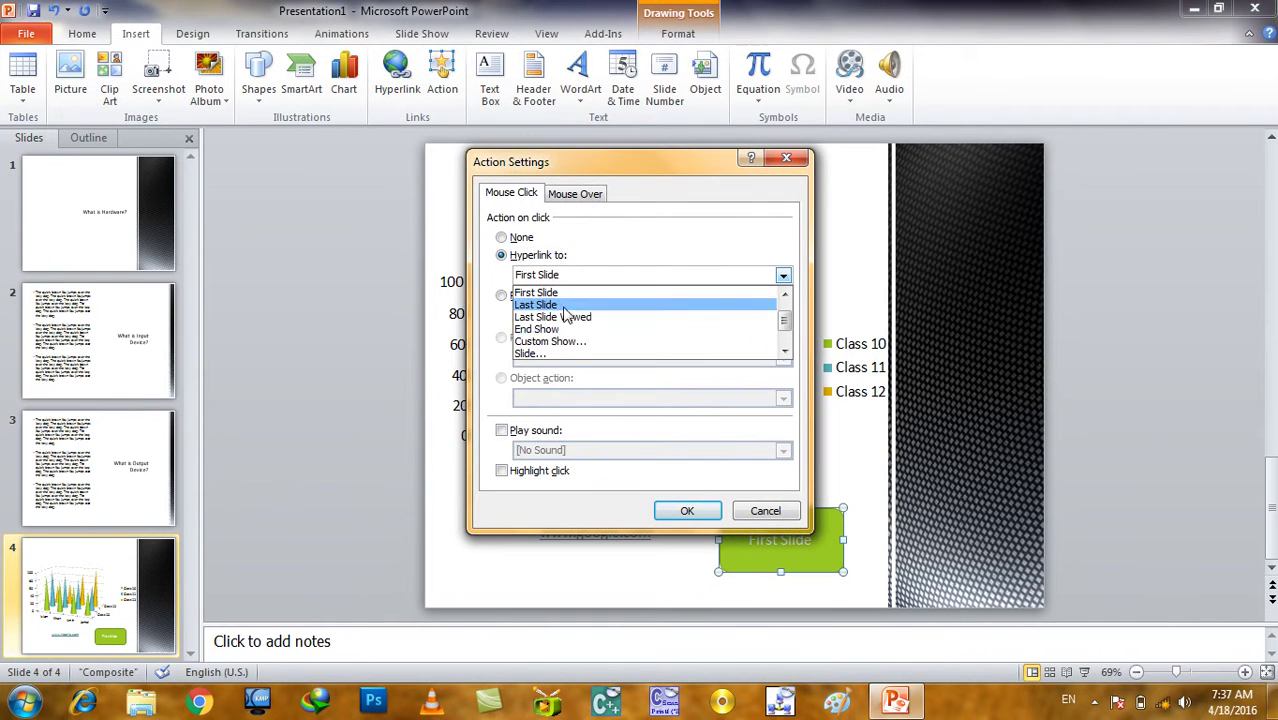
pyautogui.click(578, 363)
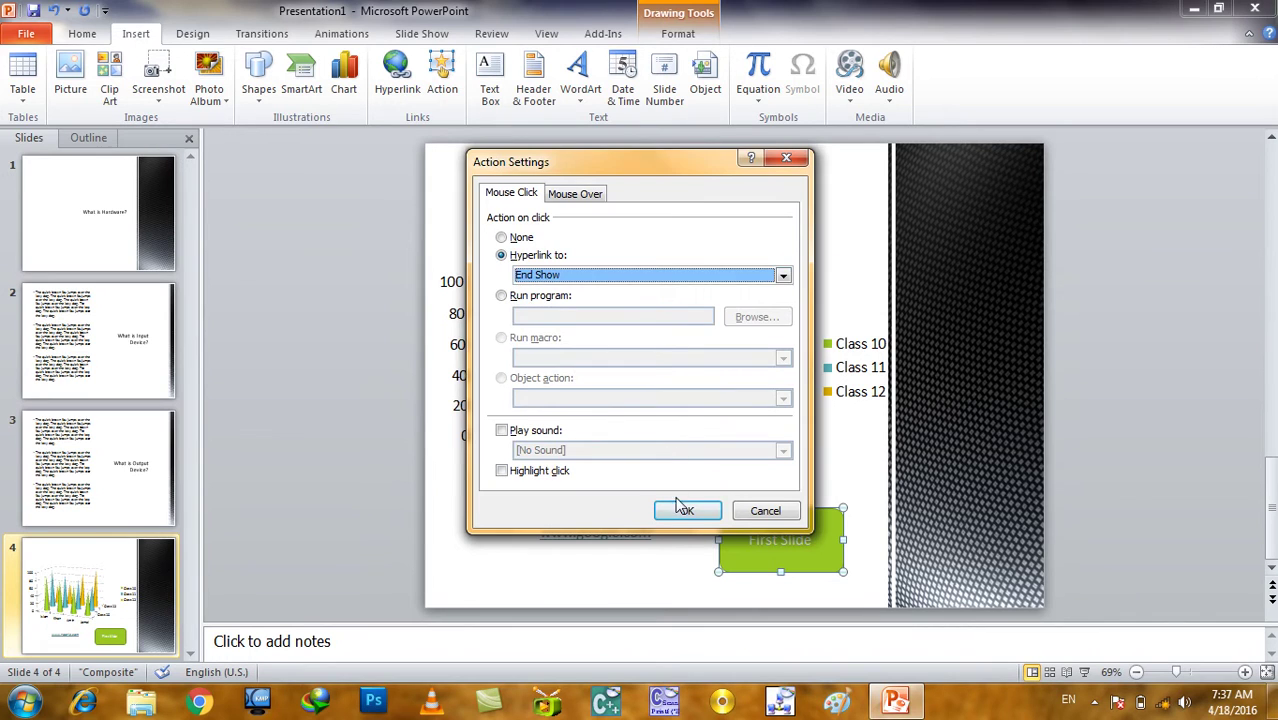
pyautogui.click(683, 510)
# - Run the slide show to test that the button ends the show
pyautogui.press('F5')
pyautogui.click(475, 113)
pyautogui.click(475, 113)
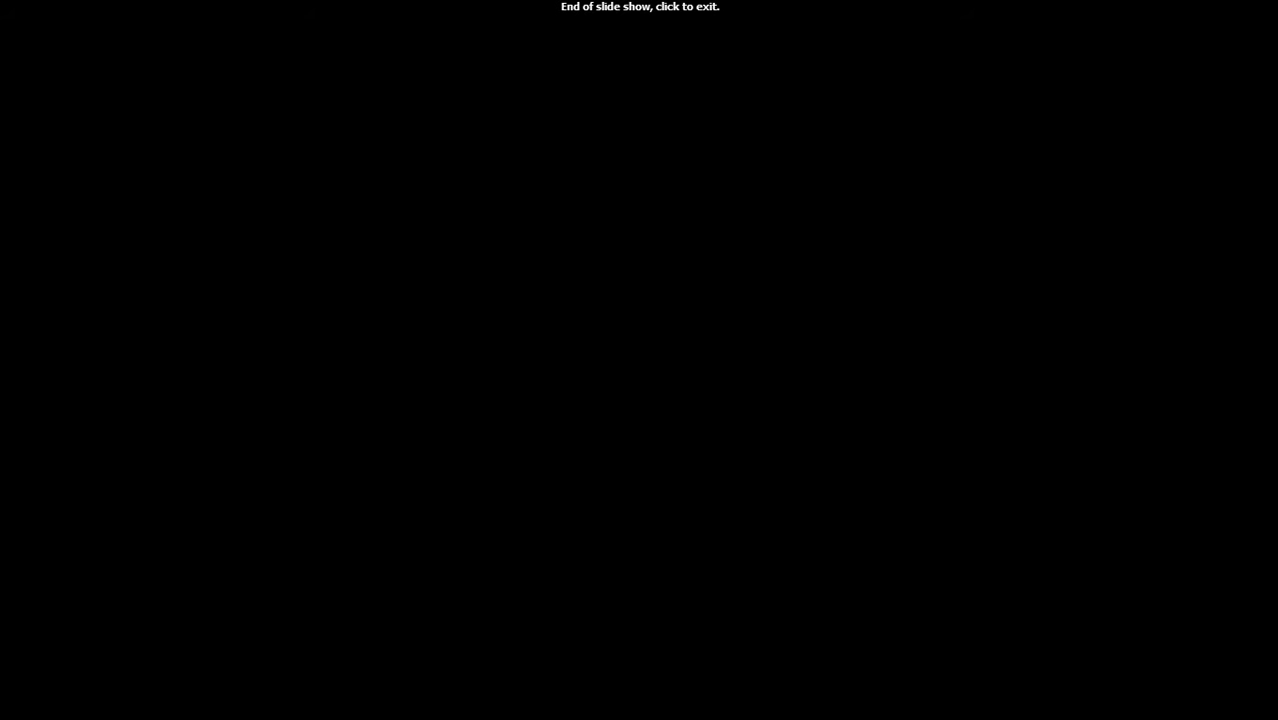
pyautogui.press('Left')
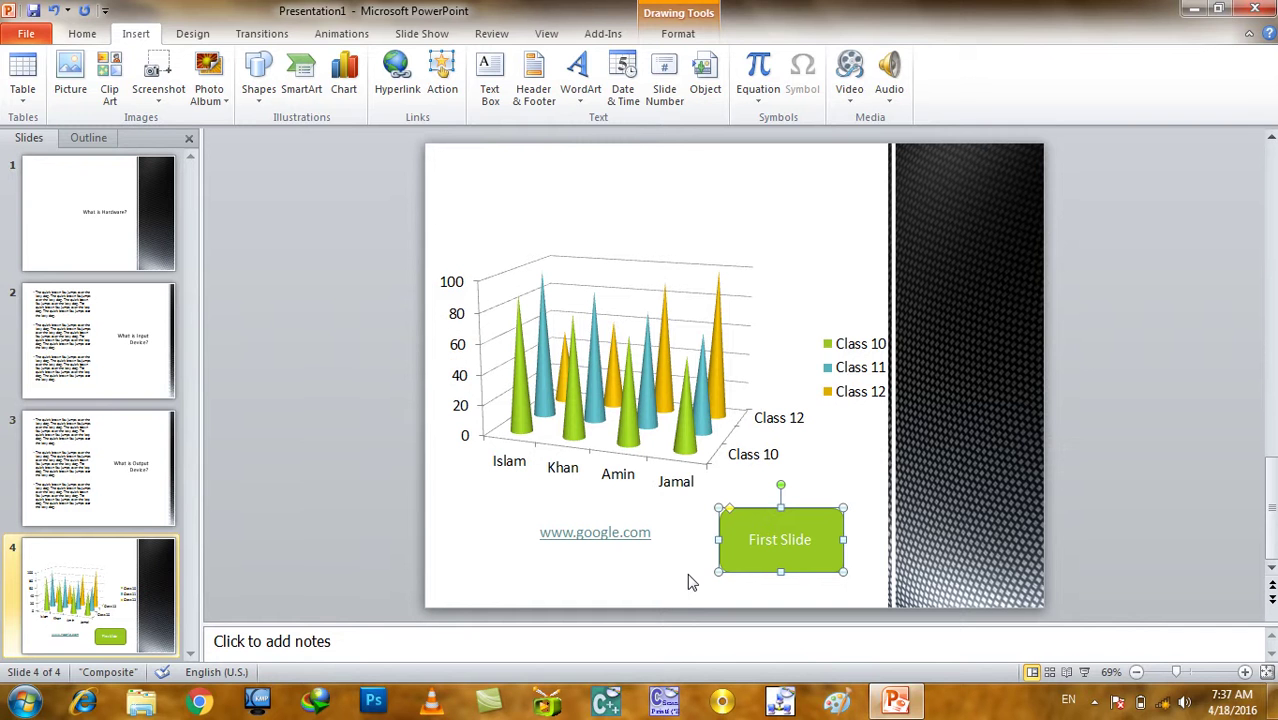
# - Set the First Slide button to run the Powerpoint (5 Day) file from Desktop > MS PowerPoint
pyautogui.click(441, 80)
pyautogui.click(530, 296)
pyautogui.click(593, 318)
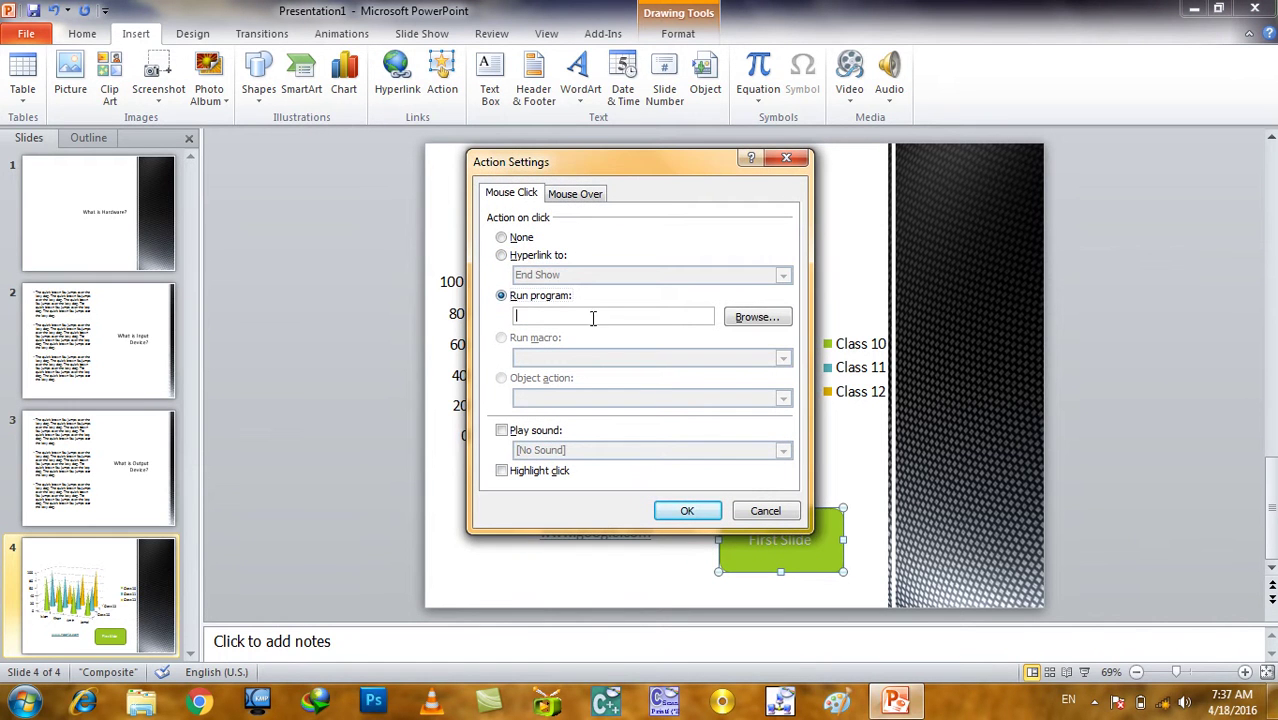
pyautogui.click(750, 317)
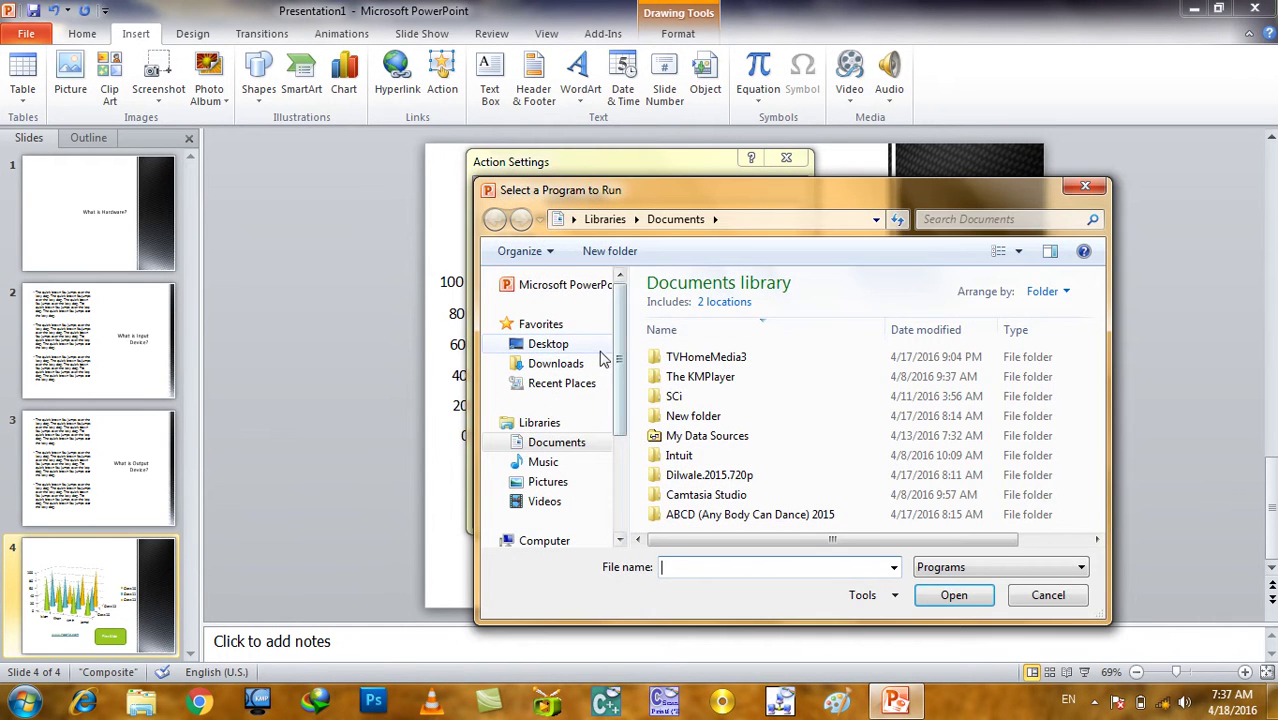
pyautogui.click(571, 442)
pyautogui.moveTo(562, 383)
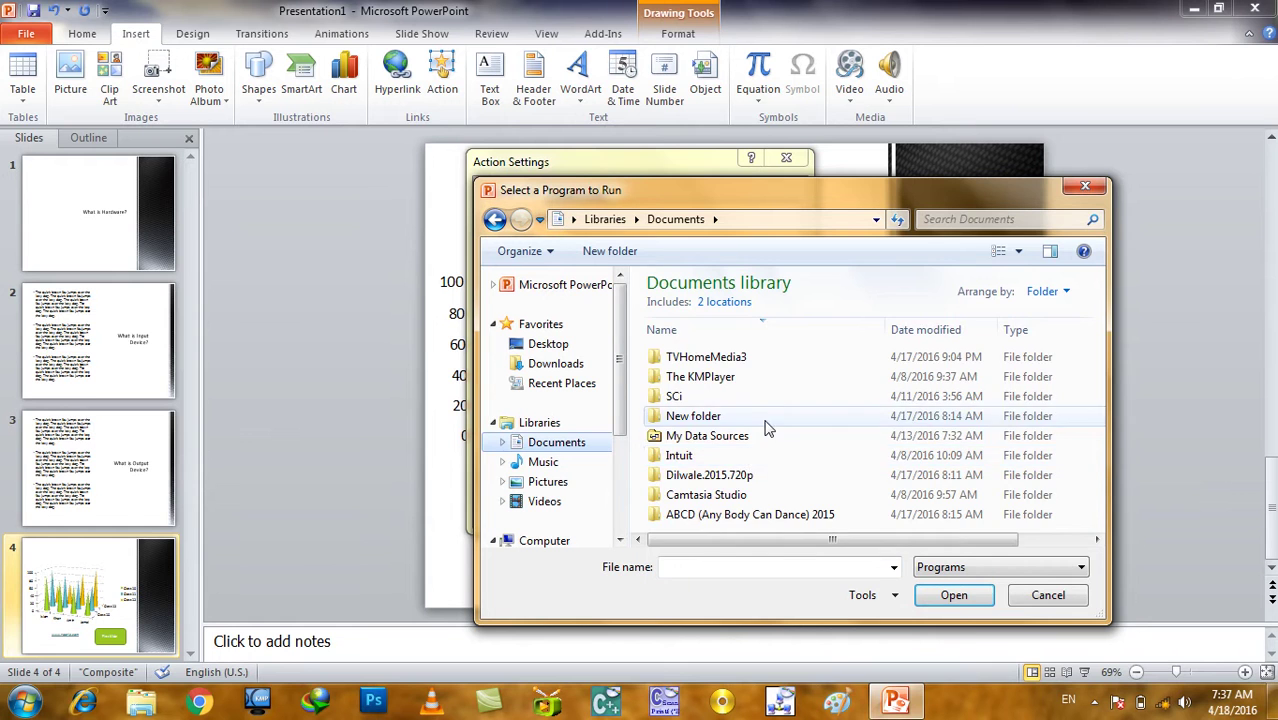
pyautogui.click(765, 418)
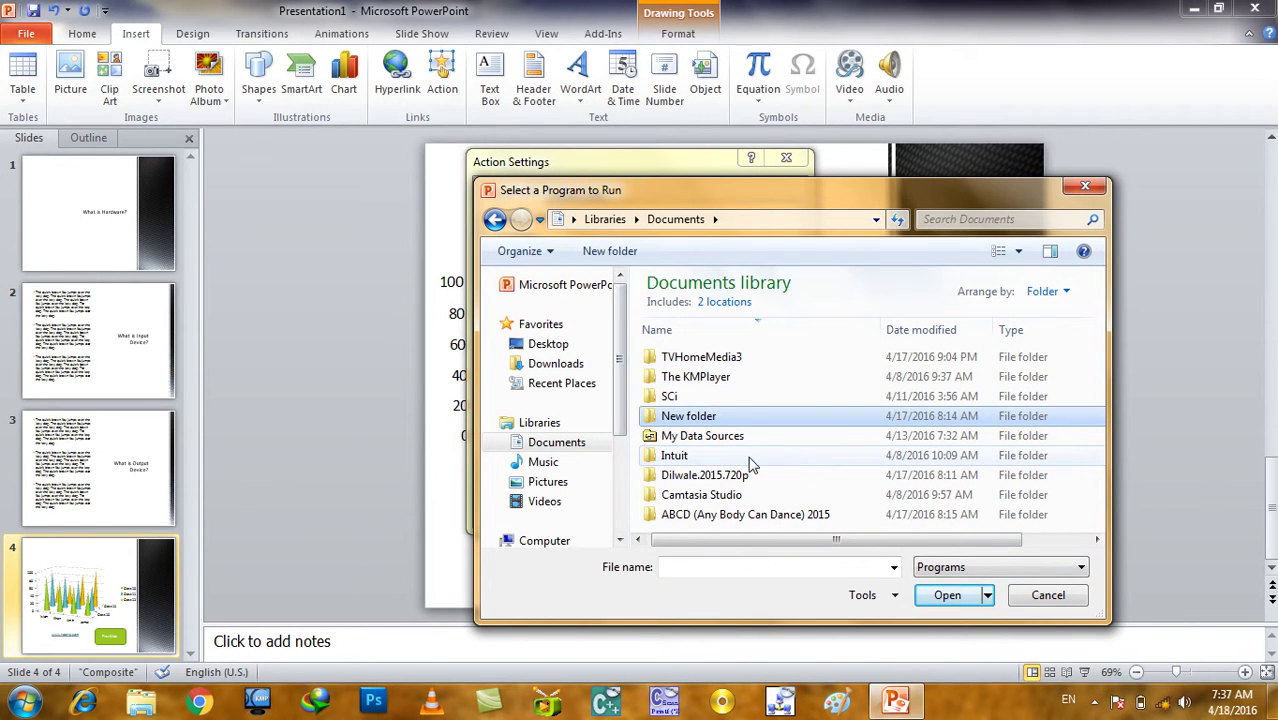
pyautogui.click(550, 344)
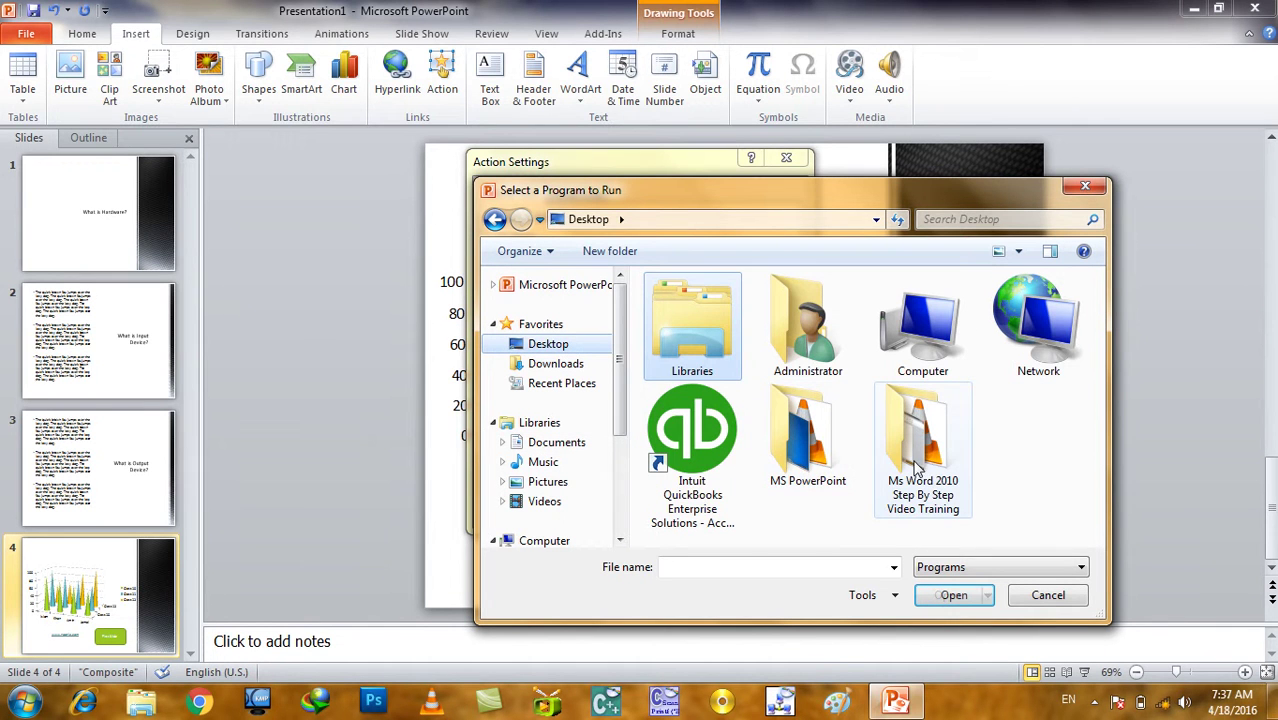
pyautogui.doubleClick(810, 435)
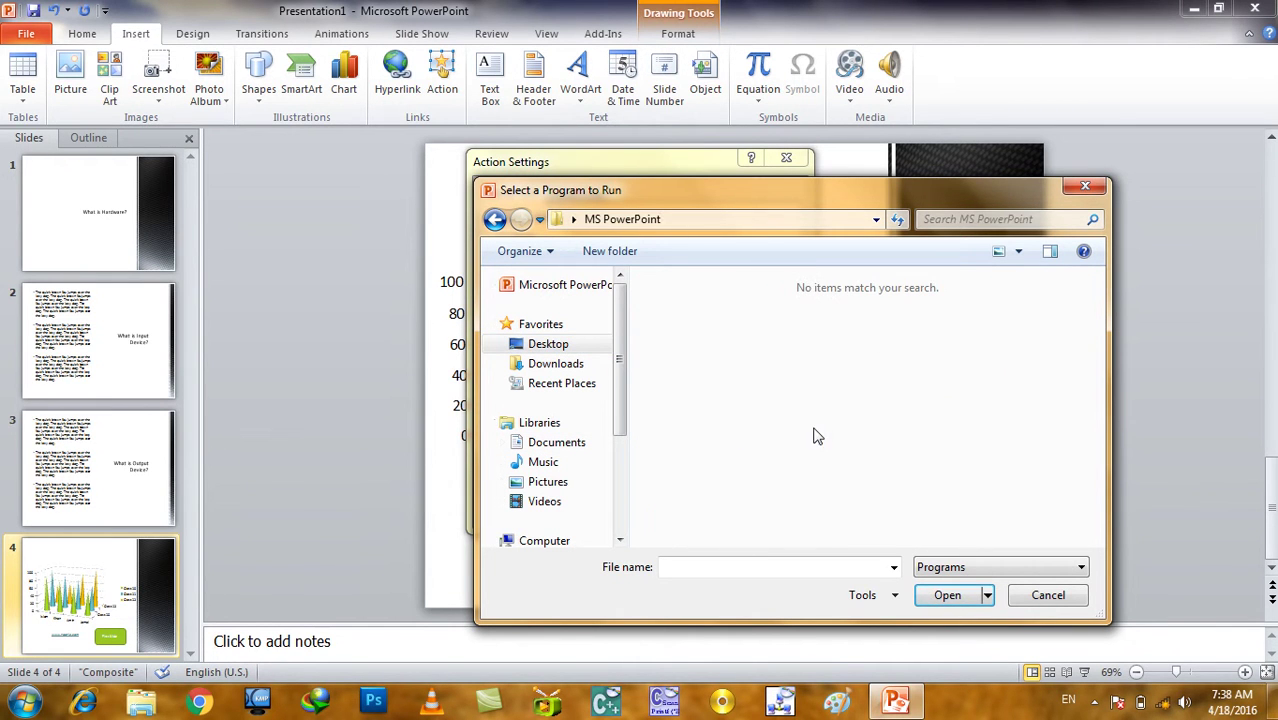
pyautogui.click(935, 568)
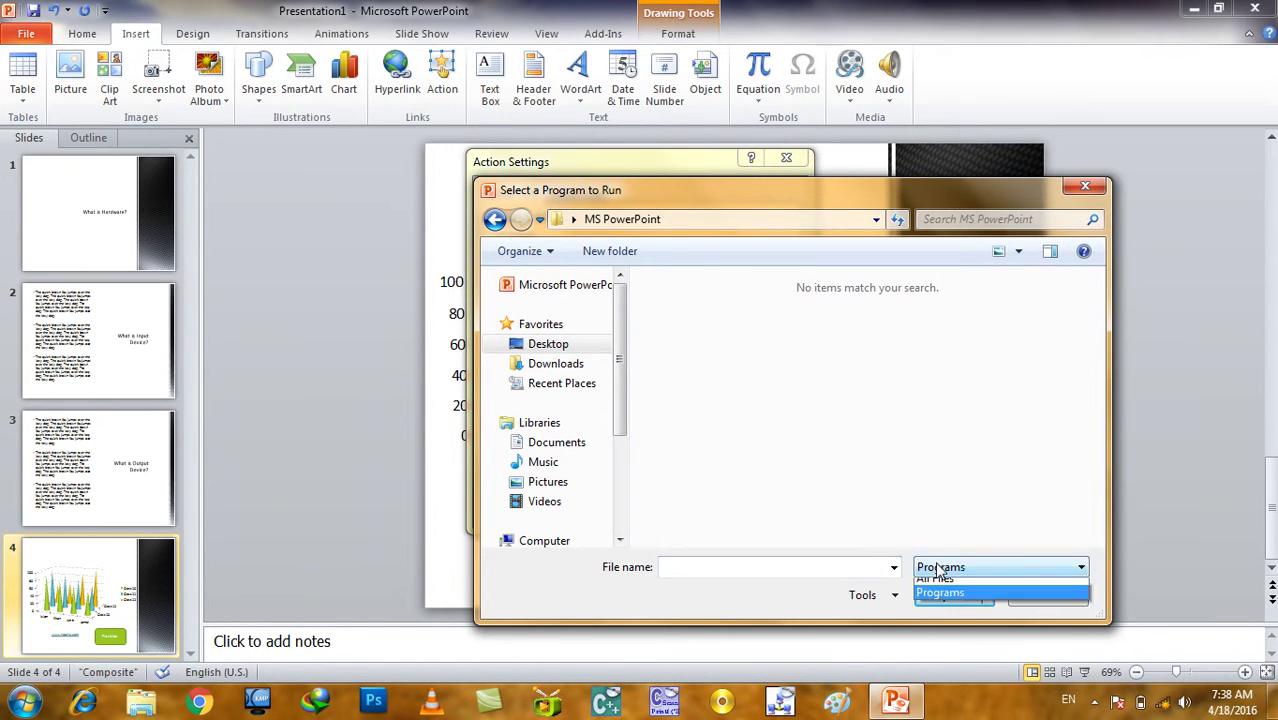
pyautogui.click(935, 587)
pyautogui.click(802, 465)
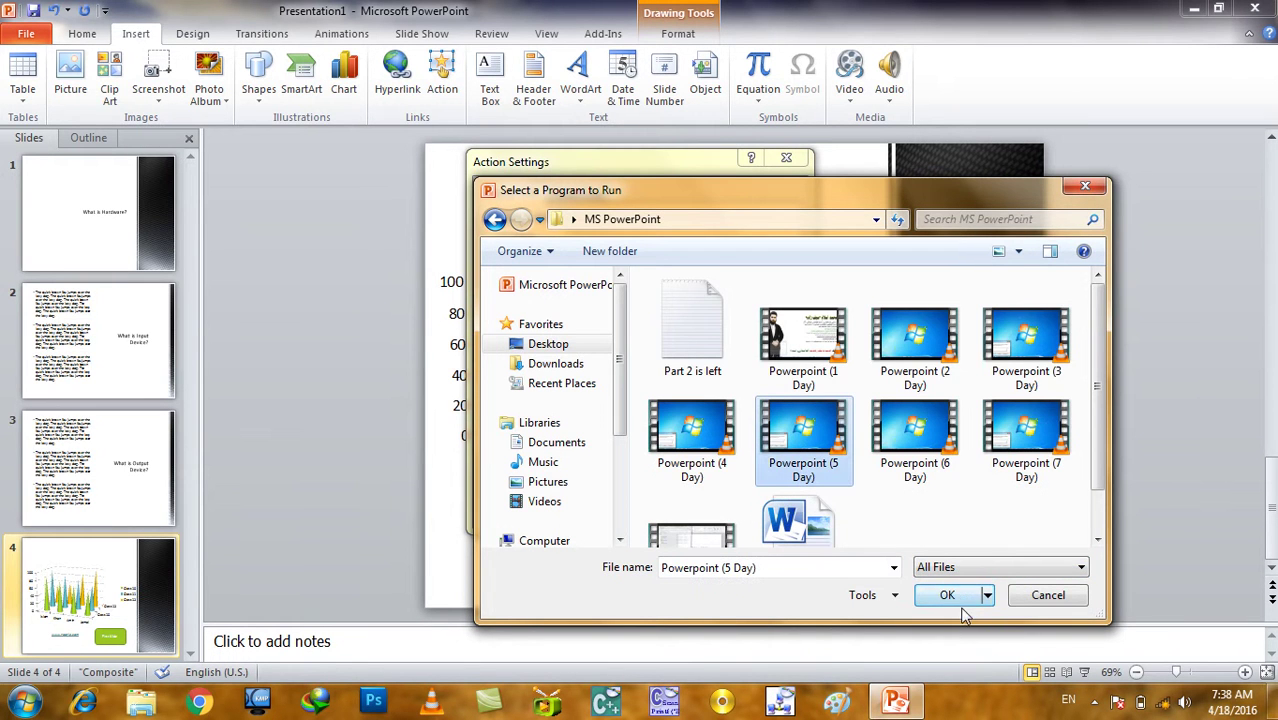
pyautogui.click(955, 600)
pyautogui.click(695, 507)
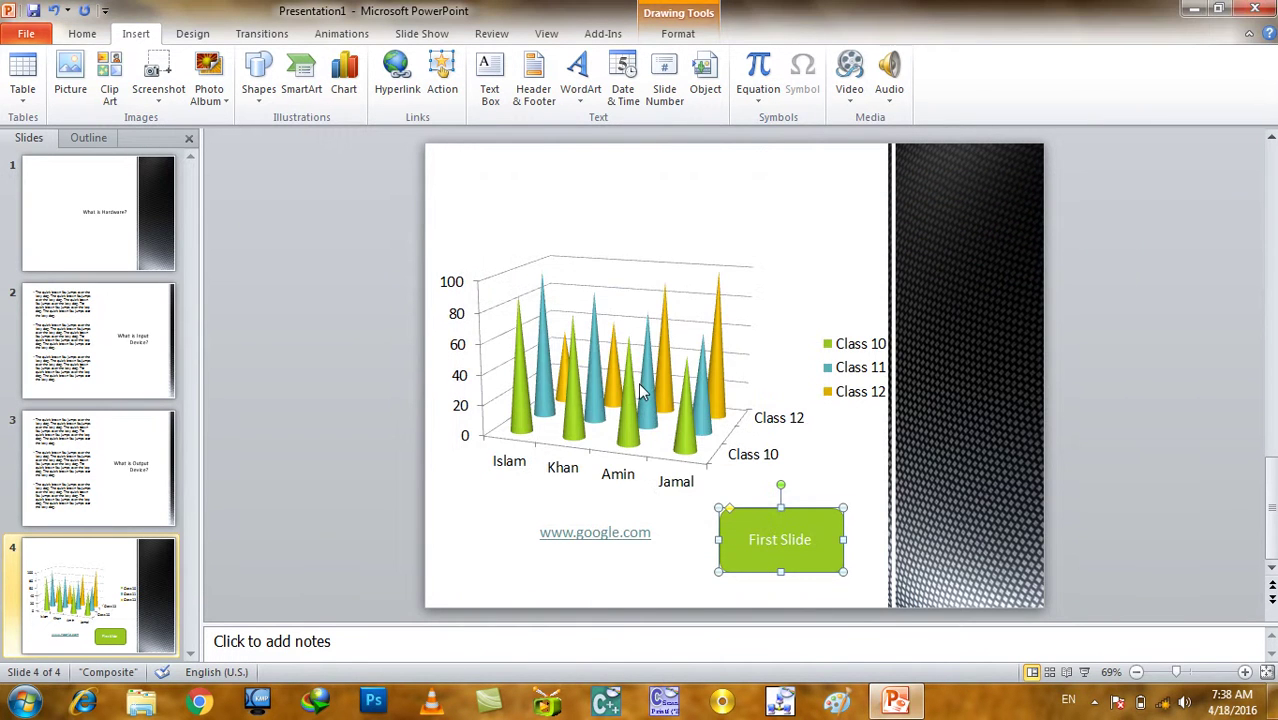
# - Test the button in a slide show so the Powerpoint (5 Day) video opens, then close it and end the show
pyautogui.press('F5')
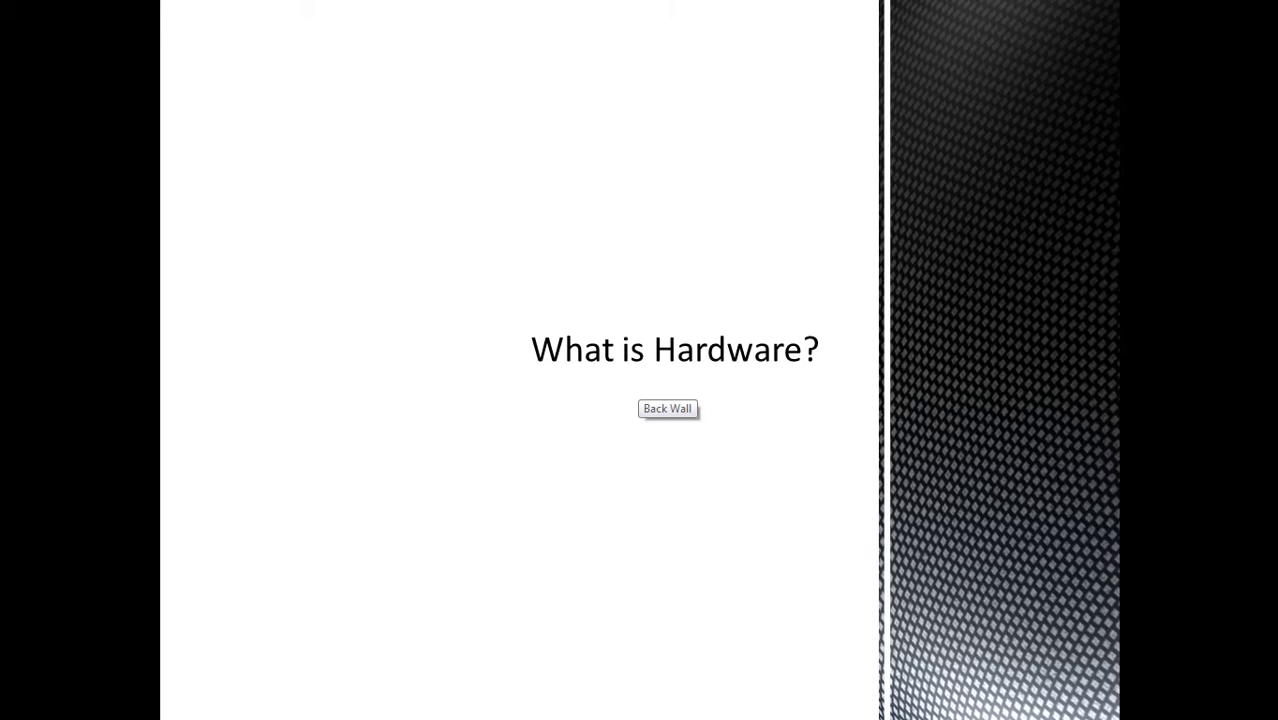
pyautogui.press('Right')
pyautogui.press('Right')
pyautogui.press('Right')
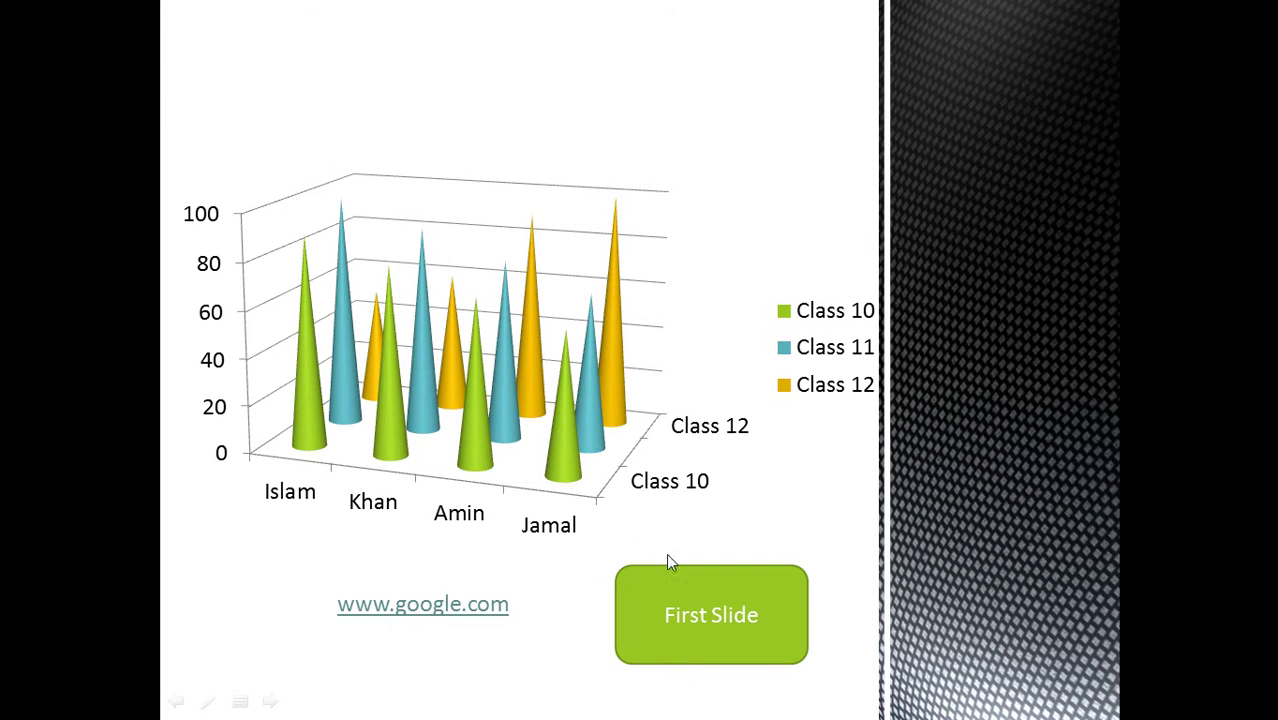
pyautogui.click(692, 580)
pyautogui.click(695, 449)
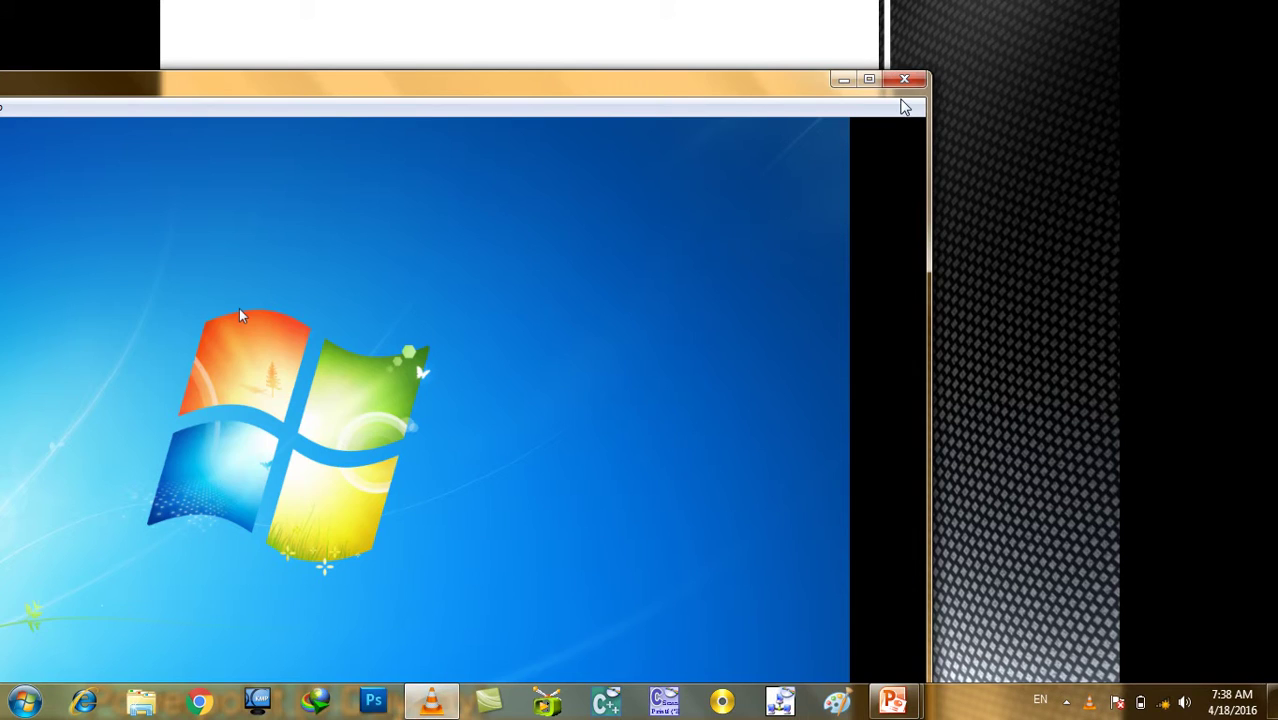
pyautogui.click(905, 80)
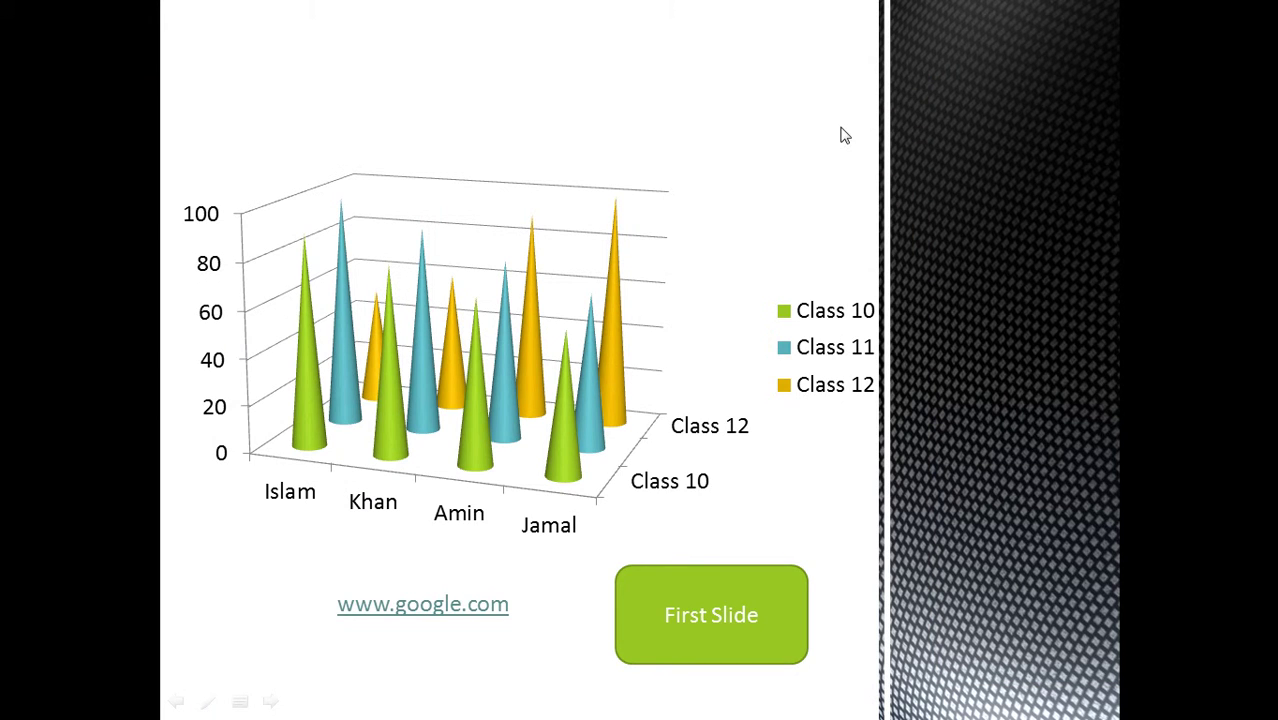
pyautogui.press('Escape')
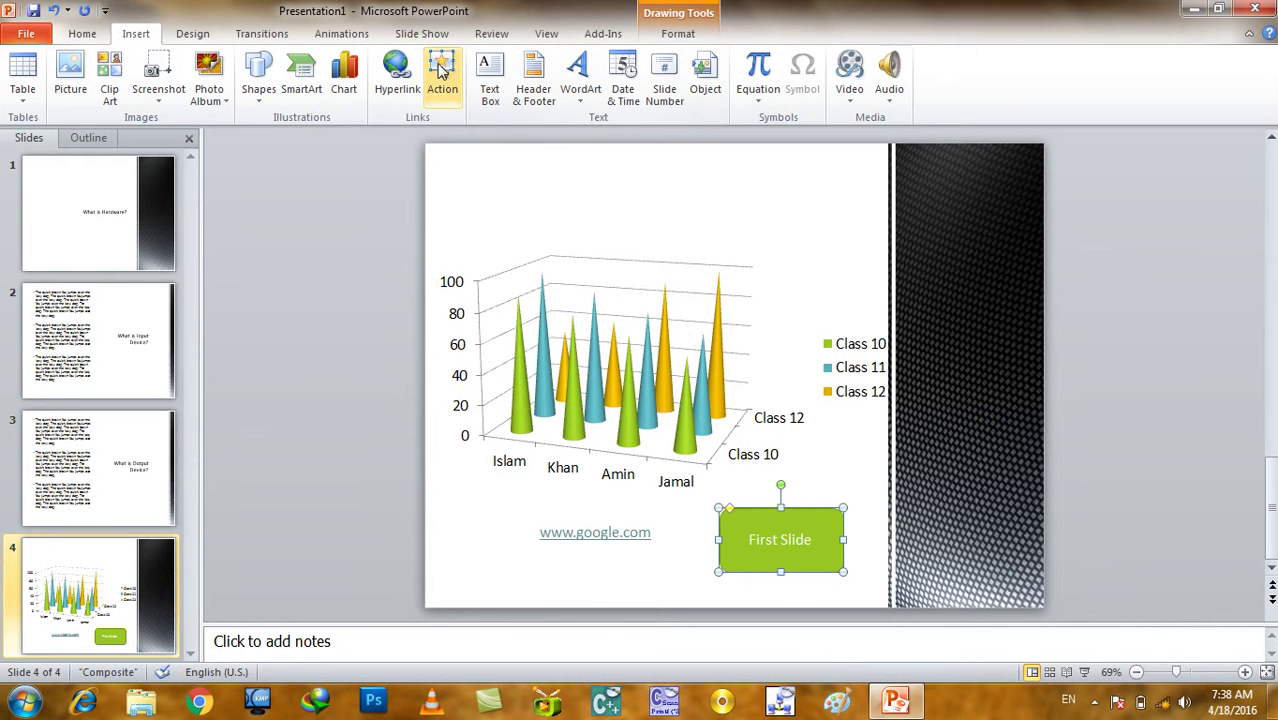
# - Relink the First Slide button to Next Slide with Highlight click on, then start the slide show
pyautogui.click(442, 70)
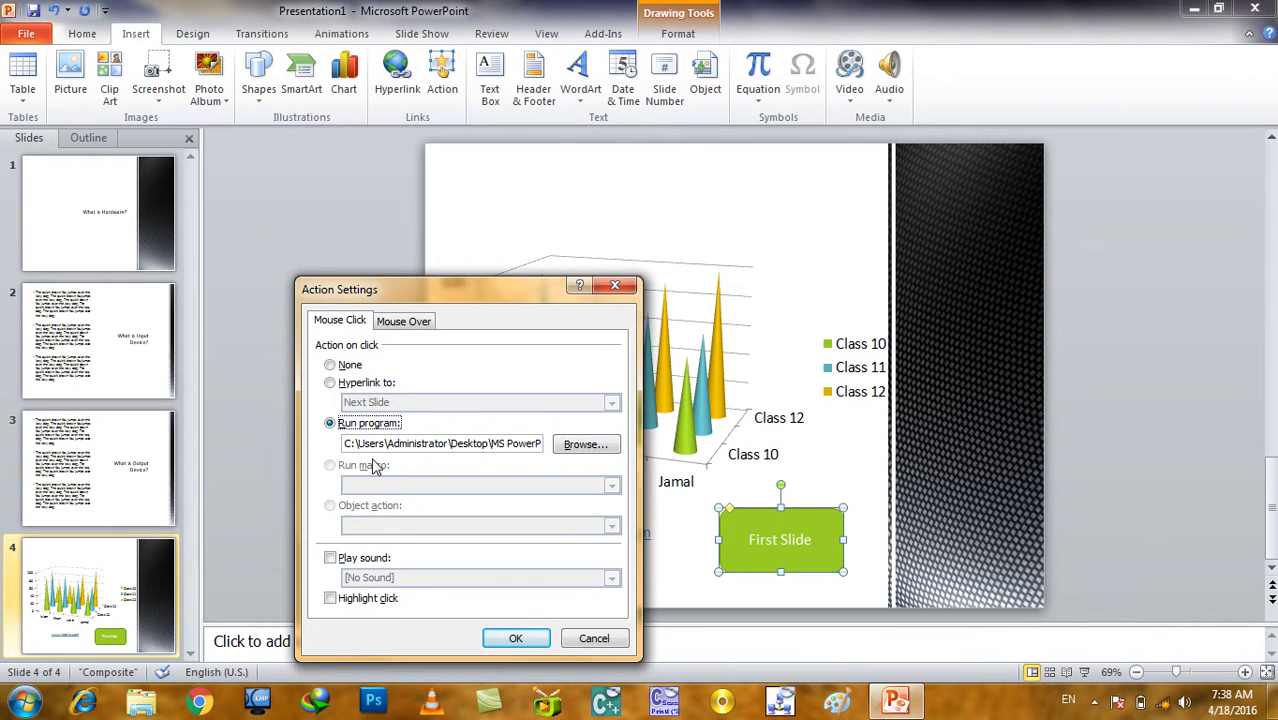
pyautogui.click(344, 367)
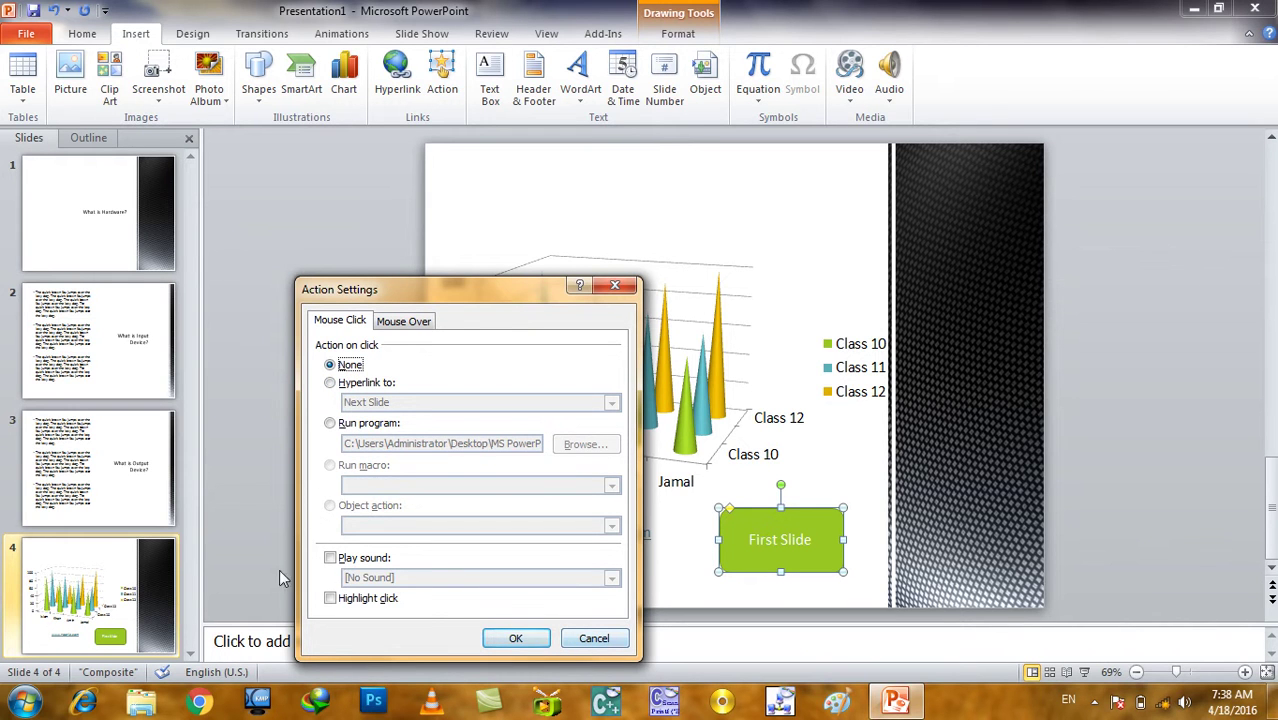
pyautogui.click(331, 558)
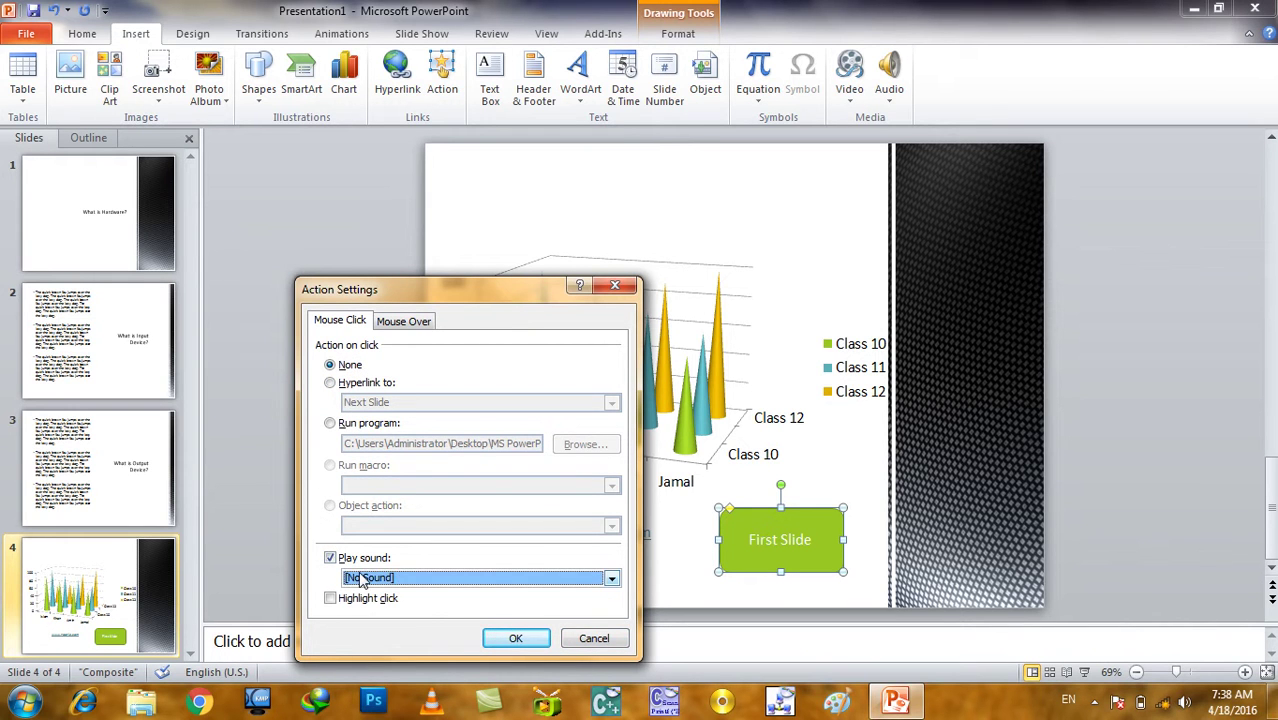
pyautogui.click(349, 562)
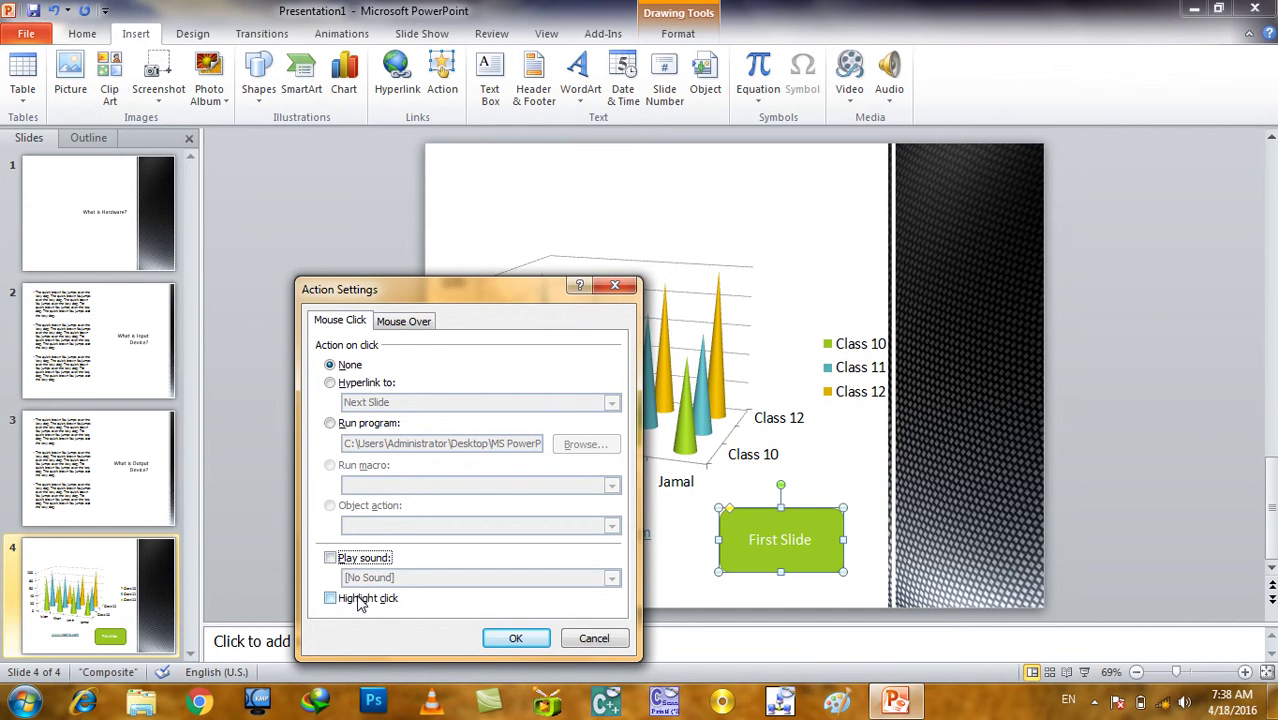
pyautogui.click(361, 602)
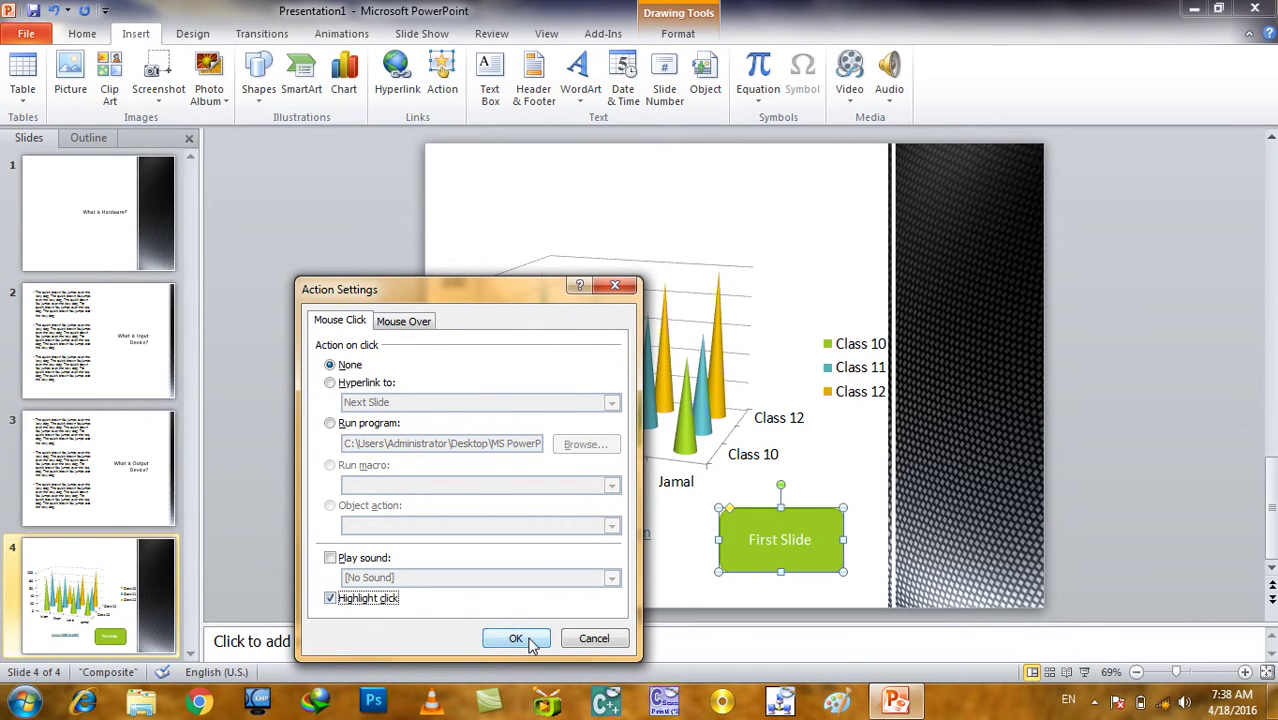
pyautogui.click(356, 384)
pyautogui.click(383, 405)
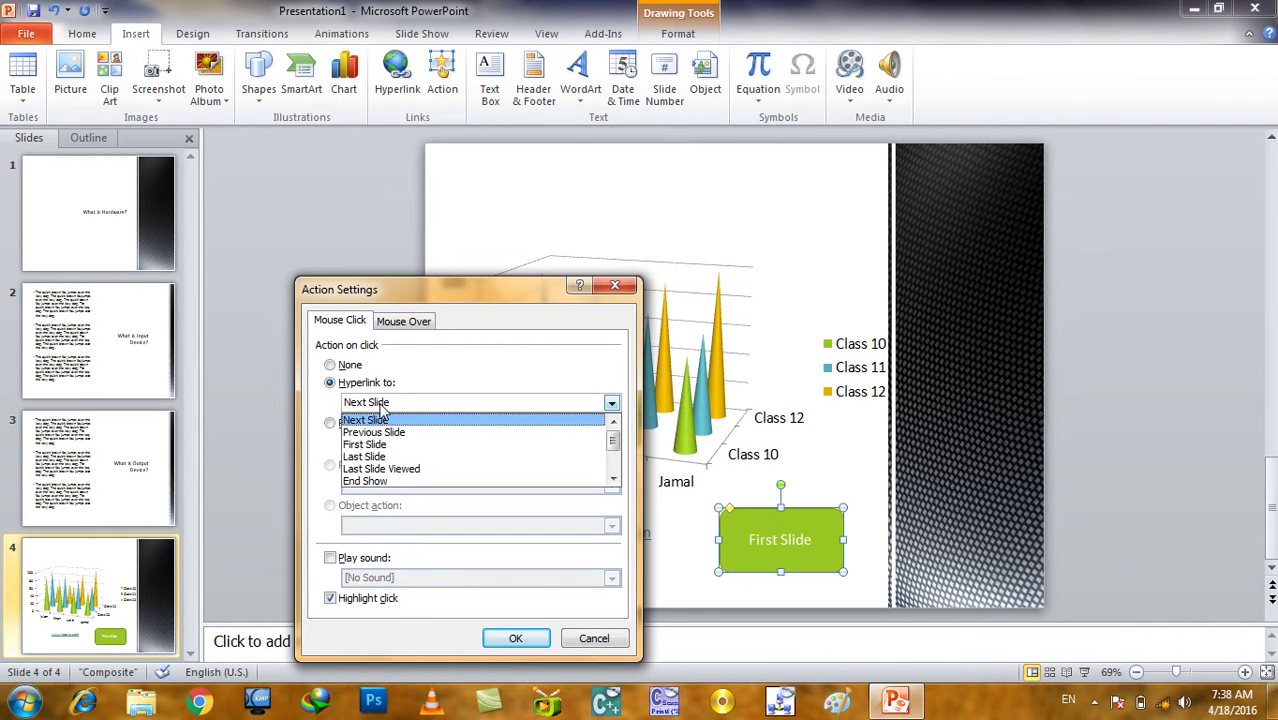
pyautogui.click(382, 416)
pyautogui.click(516, 640)
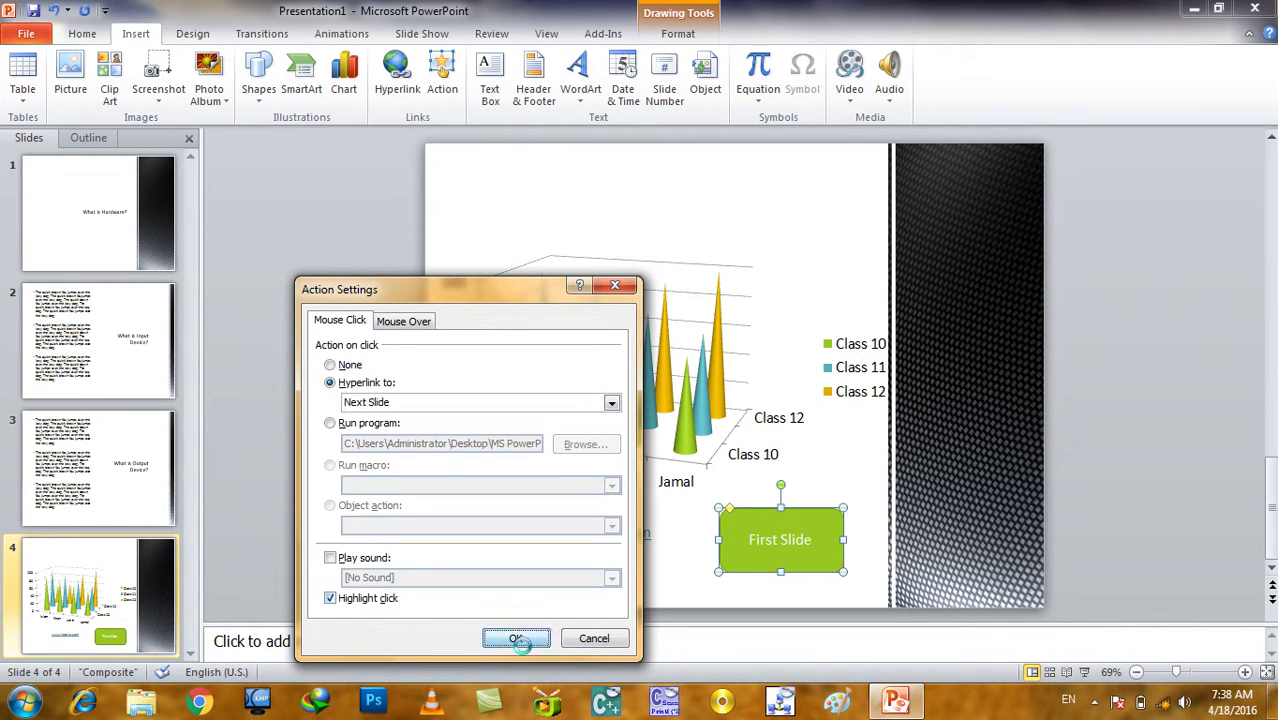
pyautogui.press('F5')
# - Advance two slides, exit the slide show, and delete the First Slide button
pyautogui.press('Right')
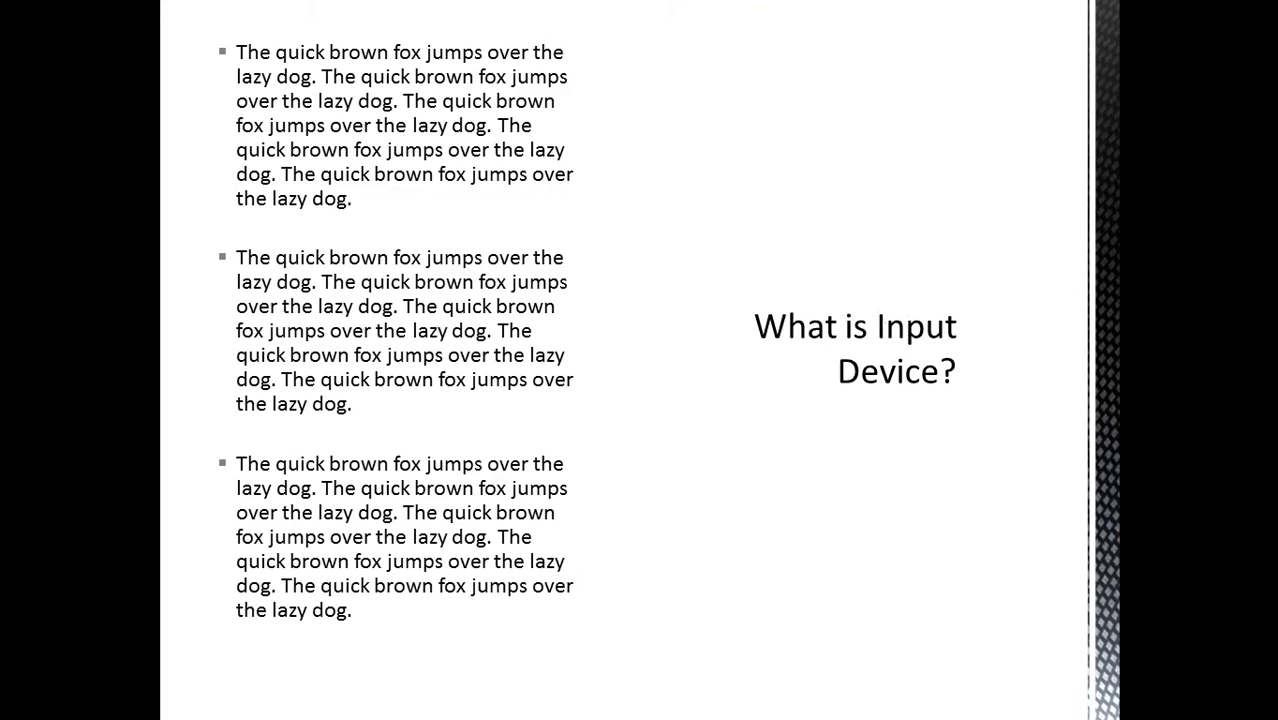
pyautogui.press('Right')
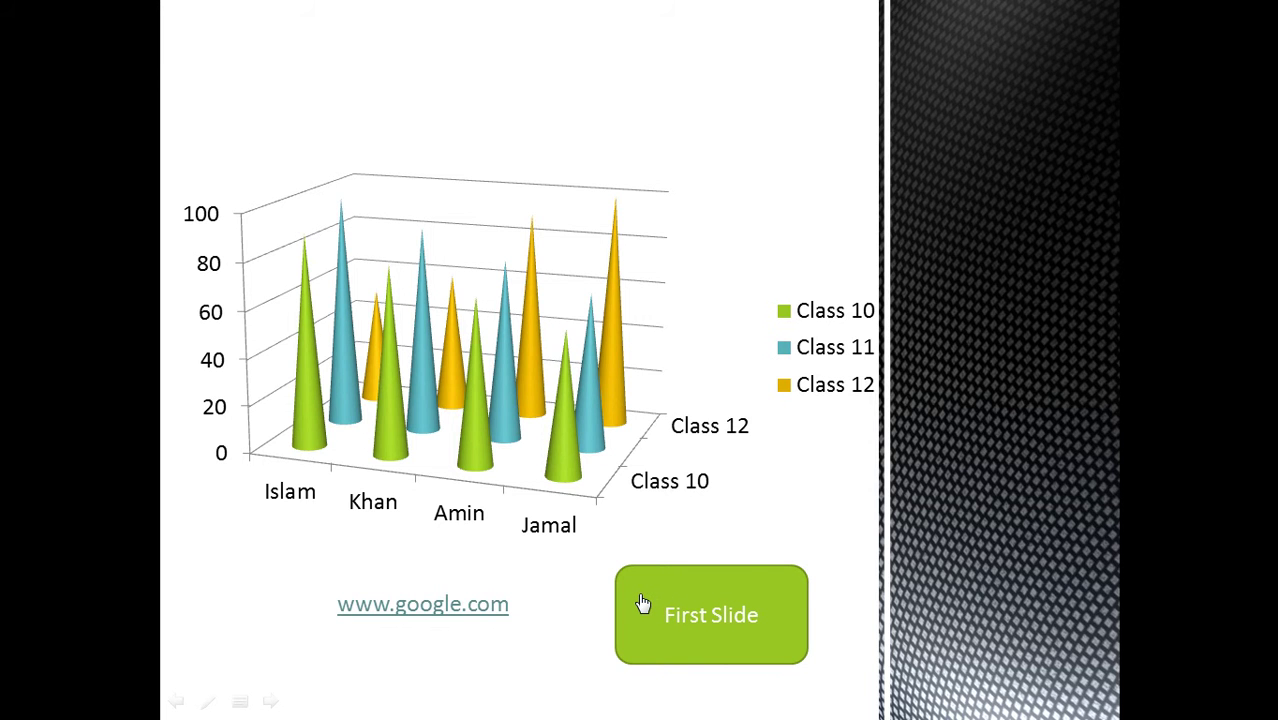
pyautogui.press('Escape')
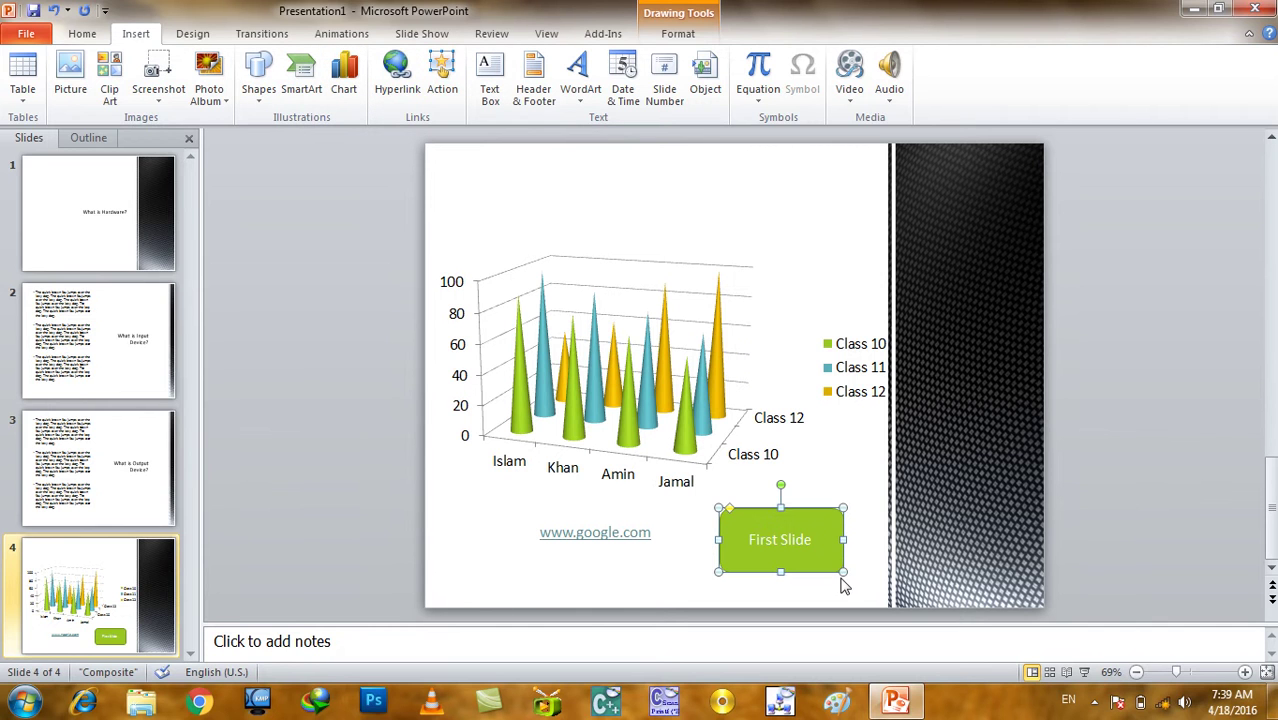
pyautogui.press('Delete')
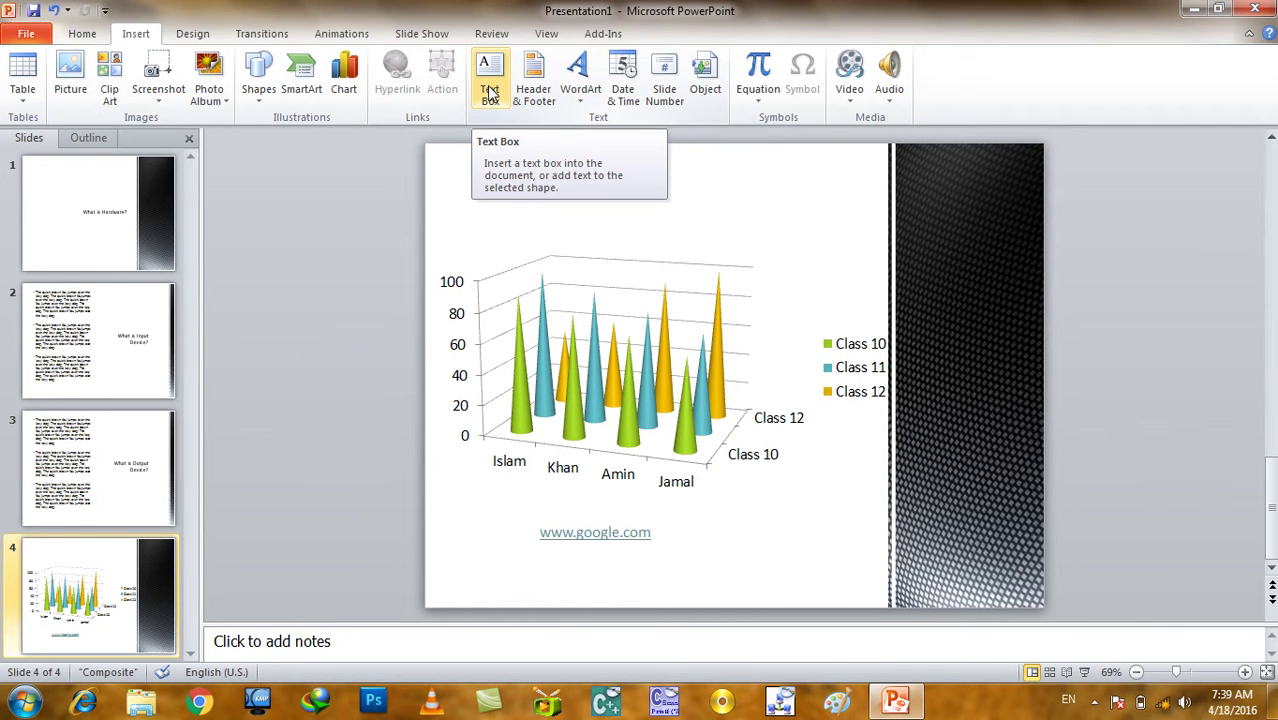
# - Insert teal-style WordArt reading 'Welcome to Afghanistan' and drag it to the top of slide 4
pyautogui.click(548, 117)
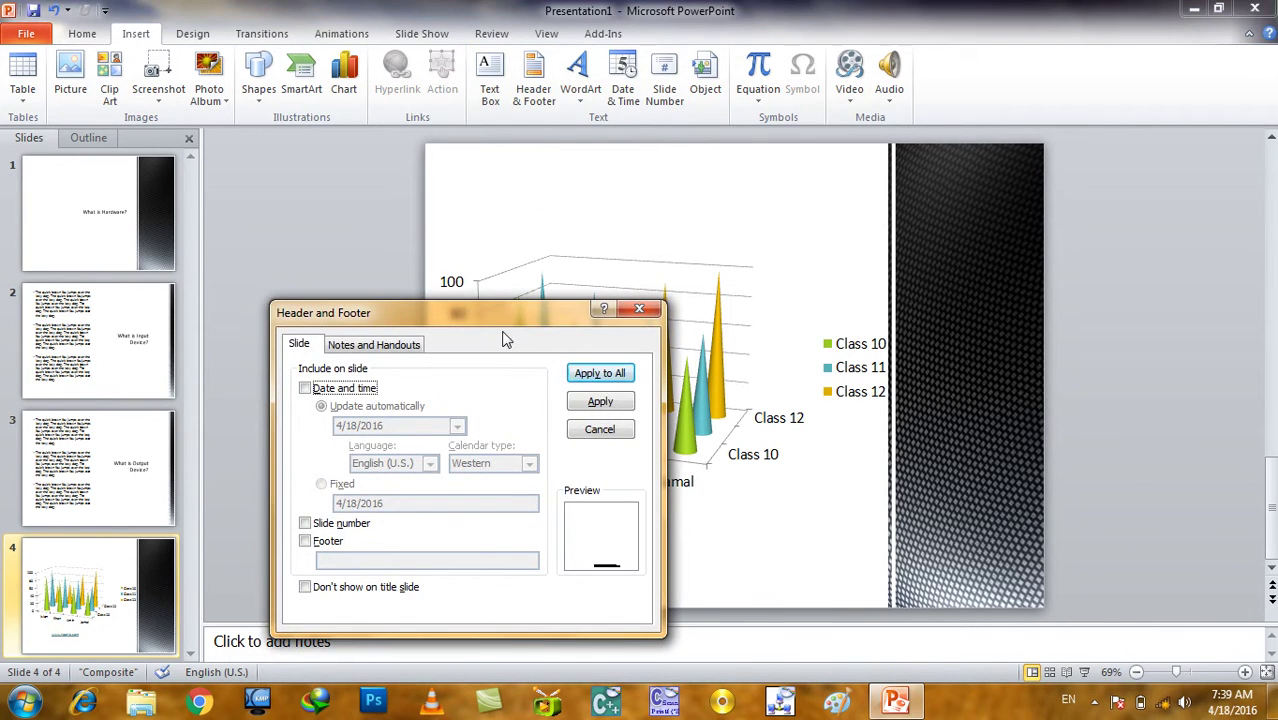
pyautogui.press('Escape')
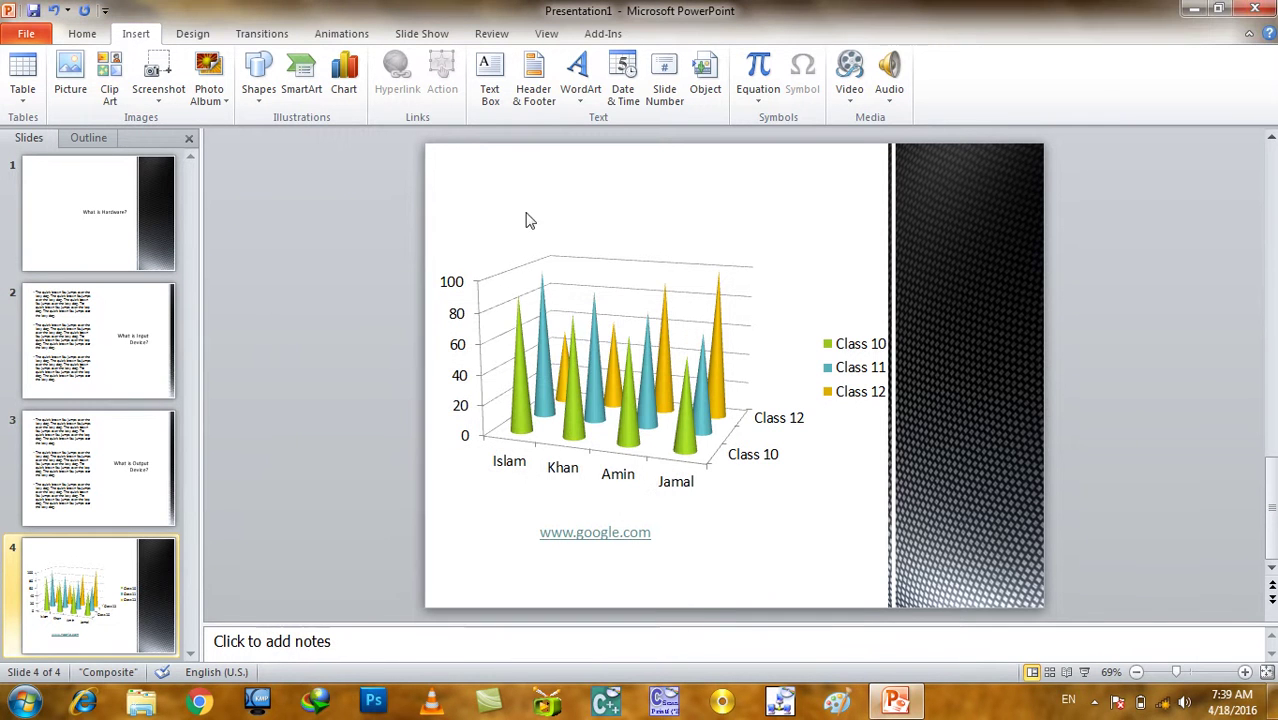
pyautogui.click(593, 113)
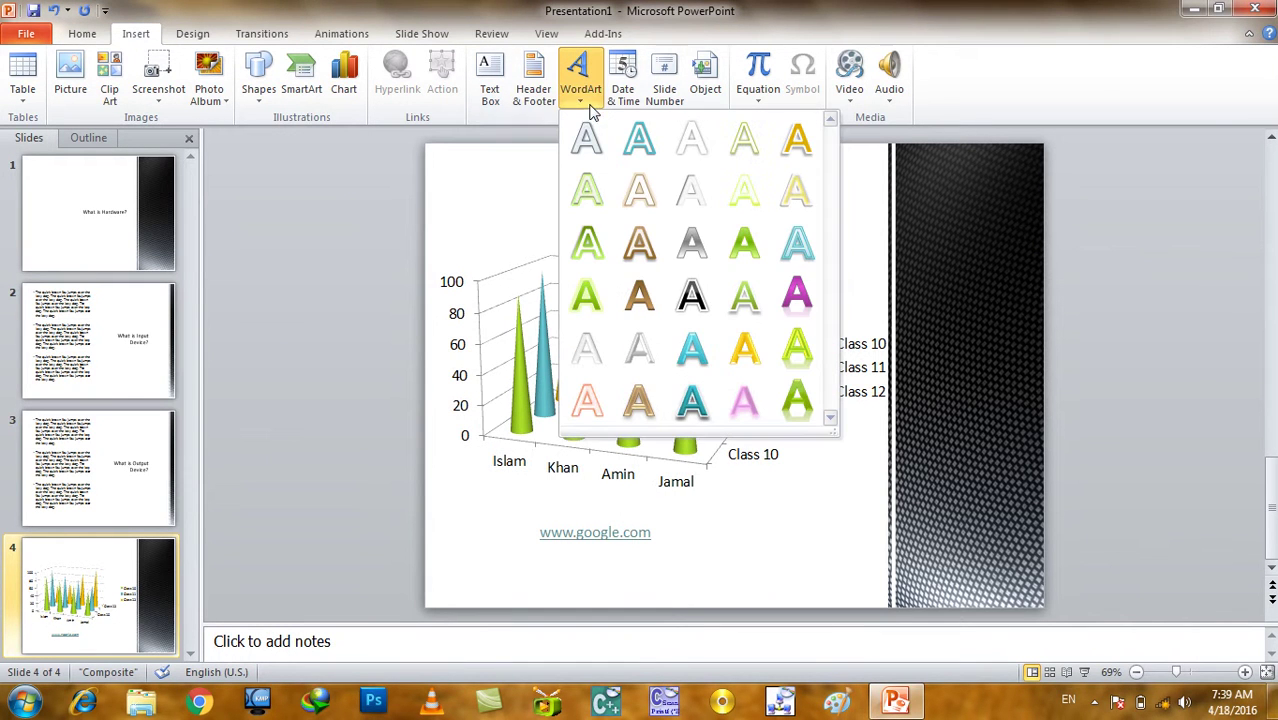
pyautogui.click(694, 399)
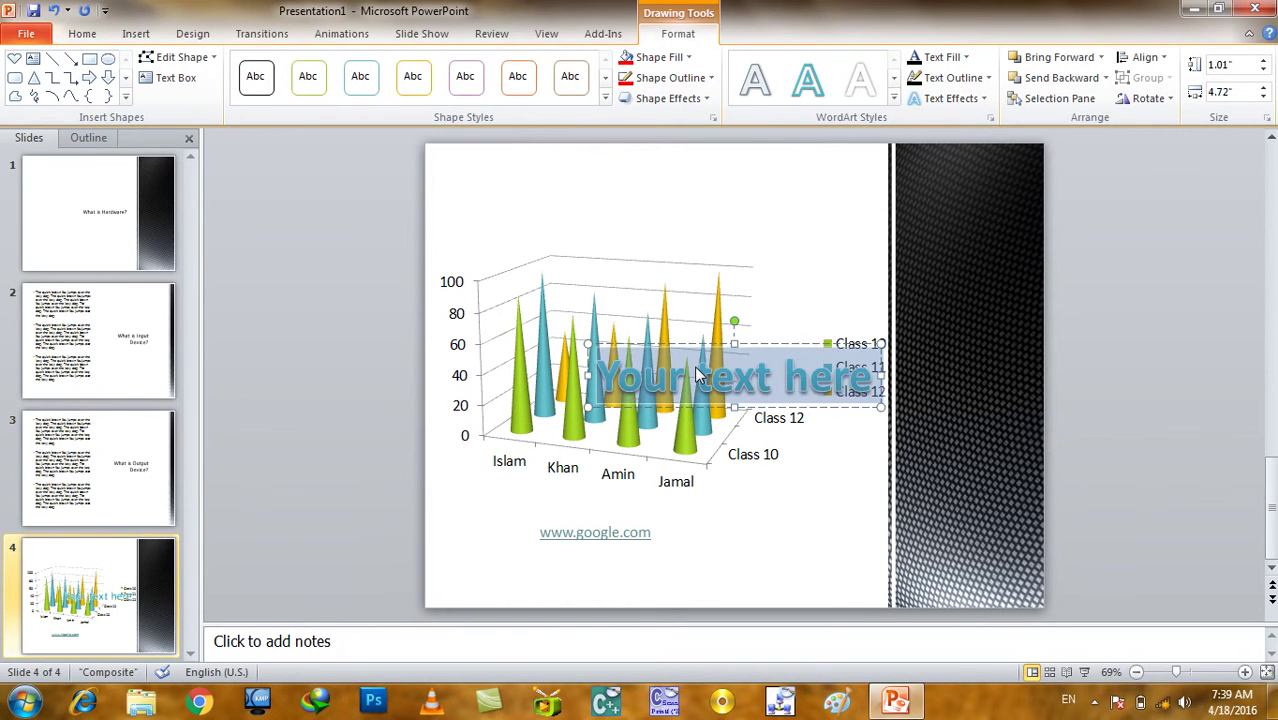
pyautogui.write('Welcome to Afghanistan')
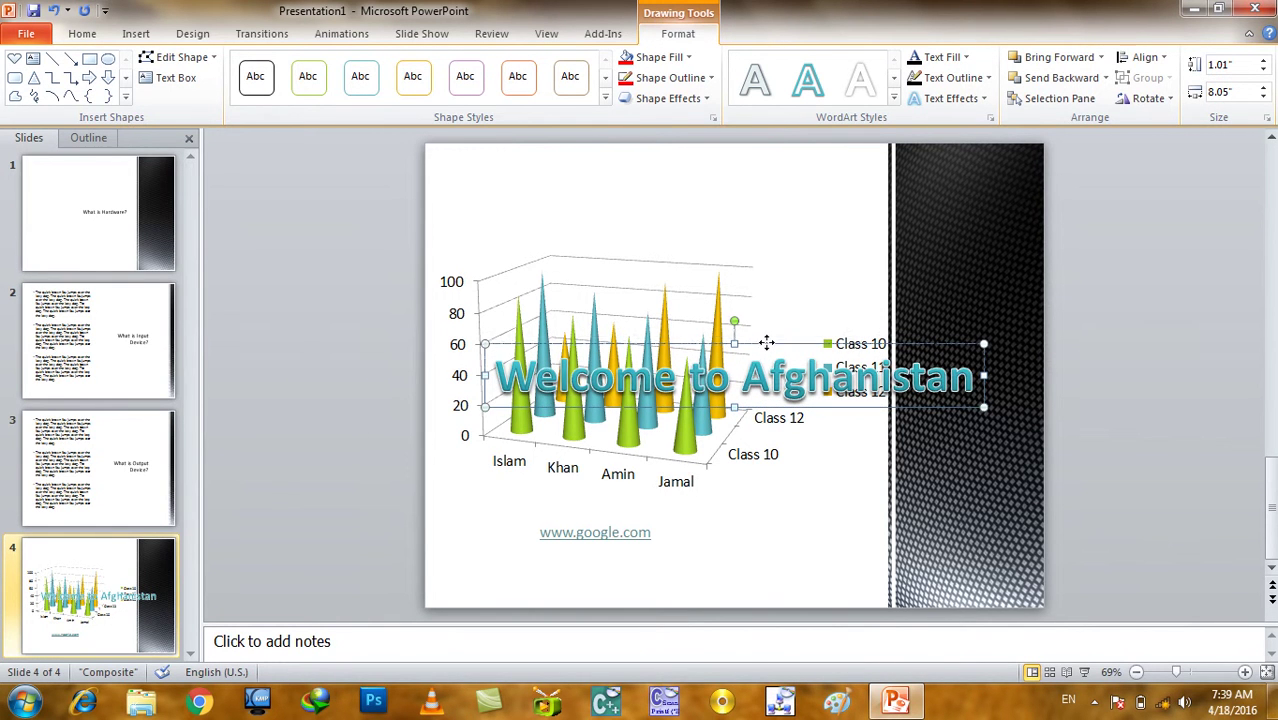
pyautogui.moveTo(763, 341); pyautogui.dragTo(737, 165)
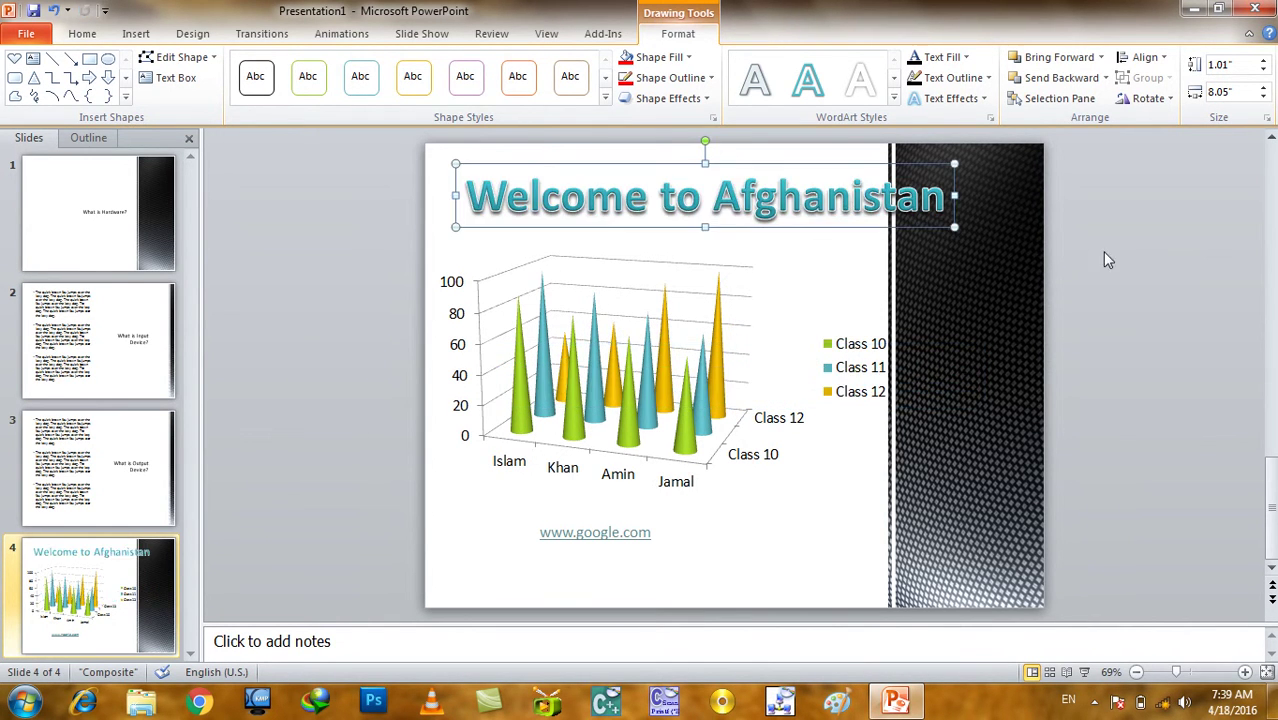
pyautogui.click(986, 241)
pyautogui.click(138, 33)
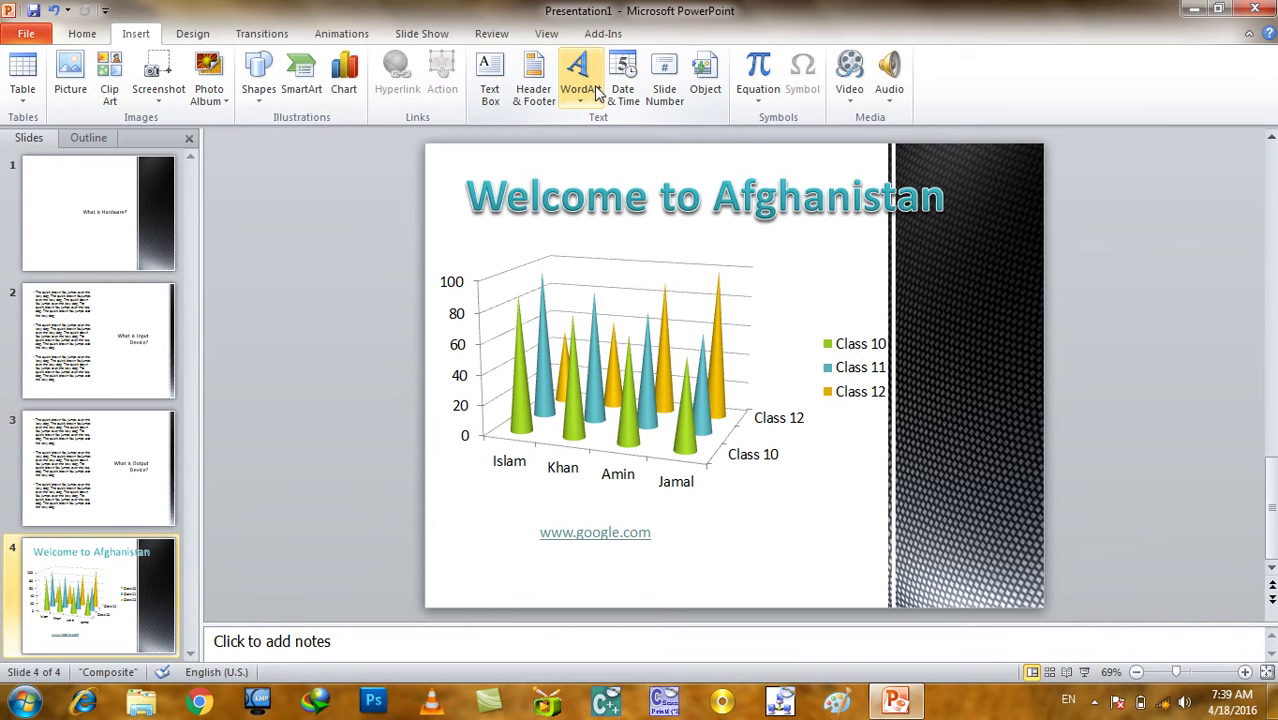
# - Open and cancel the Header and Footer dialog twice without changes, then scroll the slide list
pyautogui.click(622, 80)
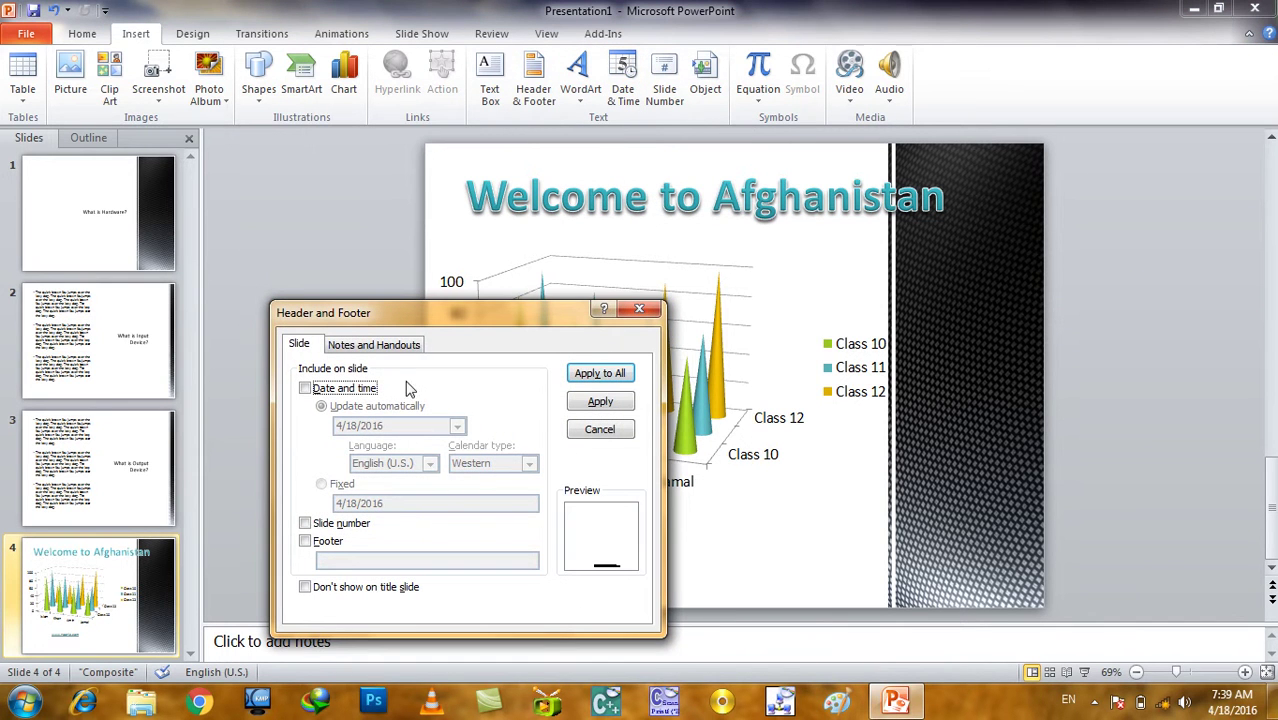
pyautogui.click(600, 430)
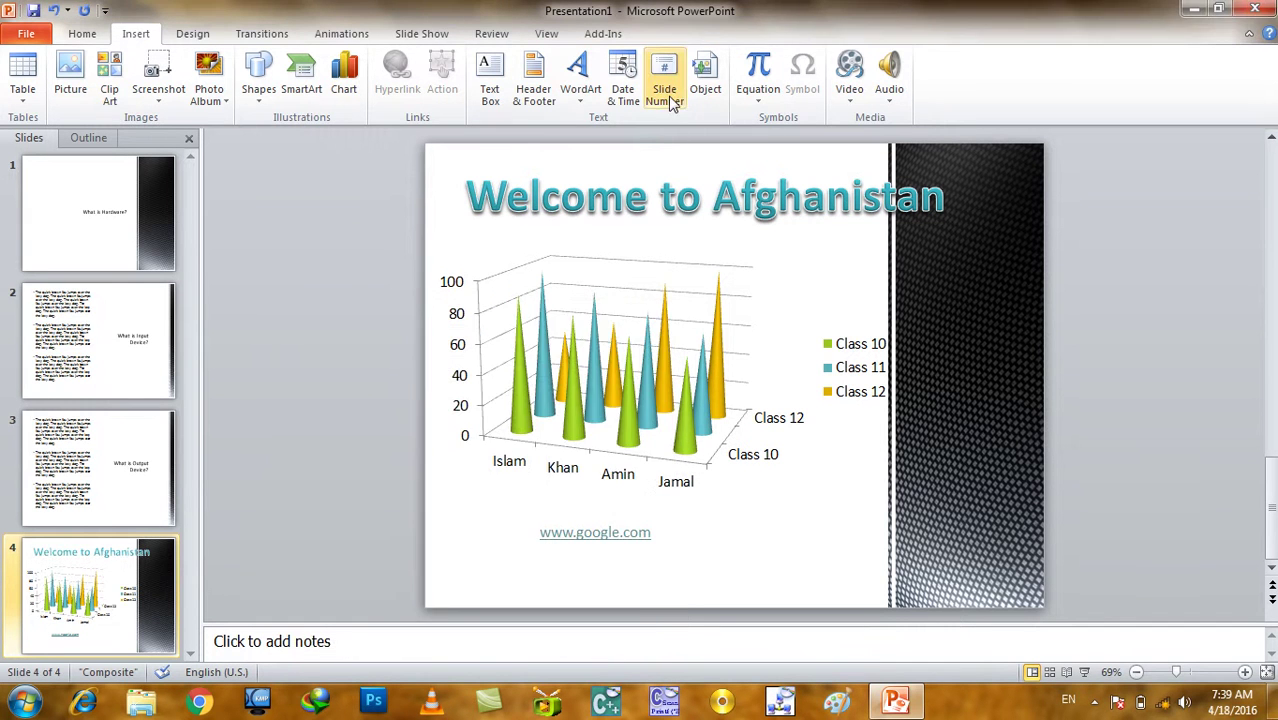
pyautogui.click(664, 80)
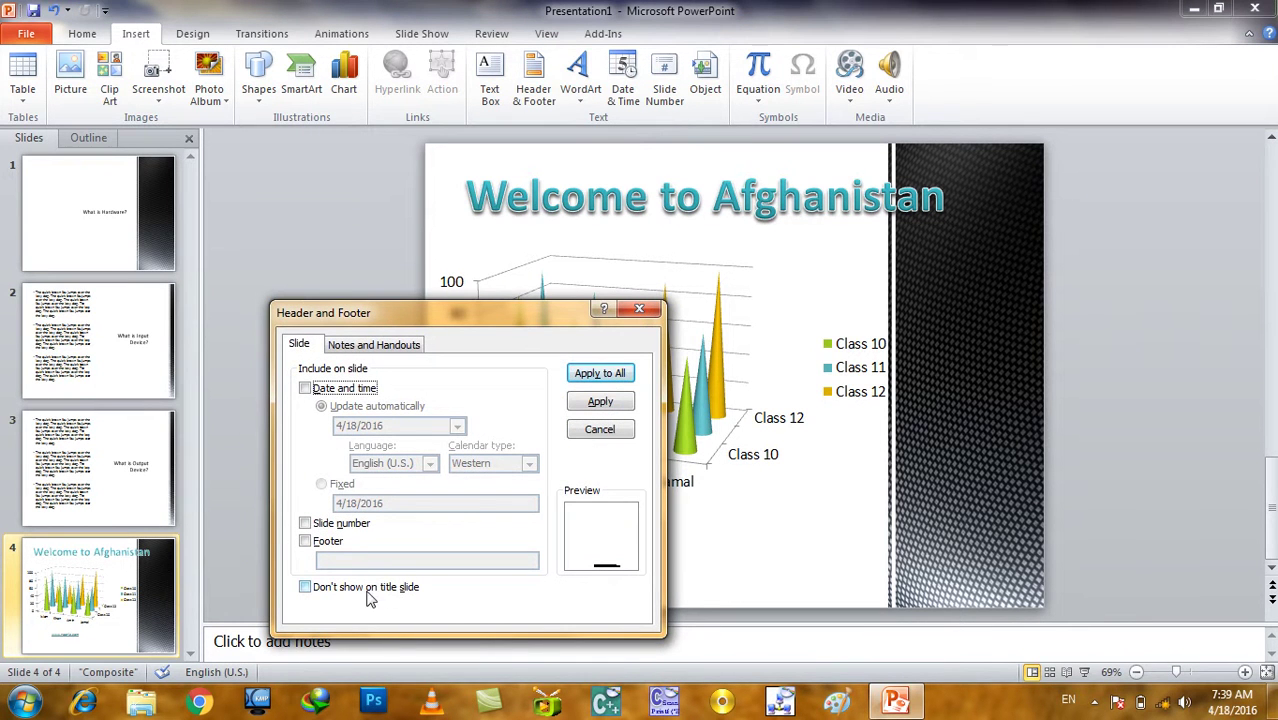
pyautogui.click(600, 430)
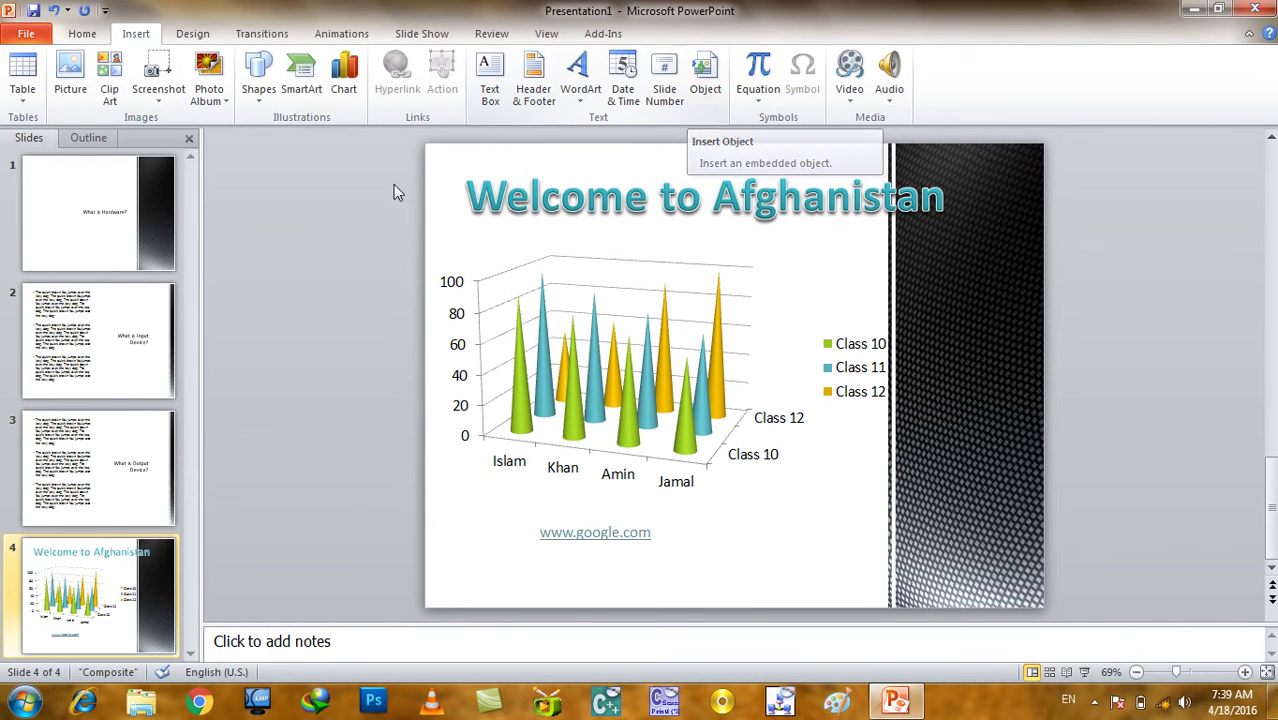
pyautogui.scroll(3, 436, 345)
pyautogui.scroll(-1, 436, 345)
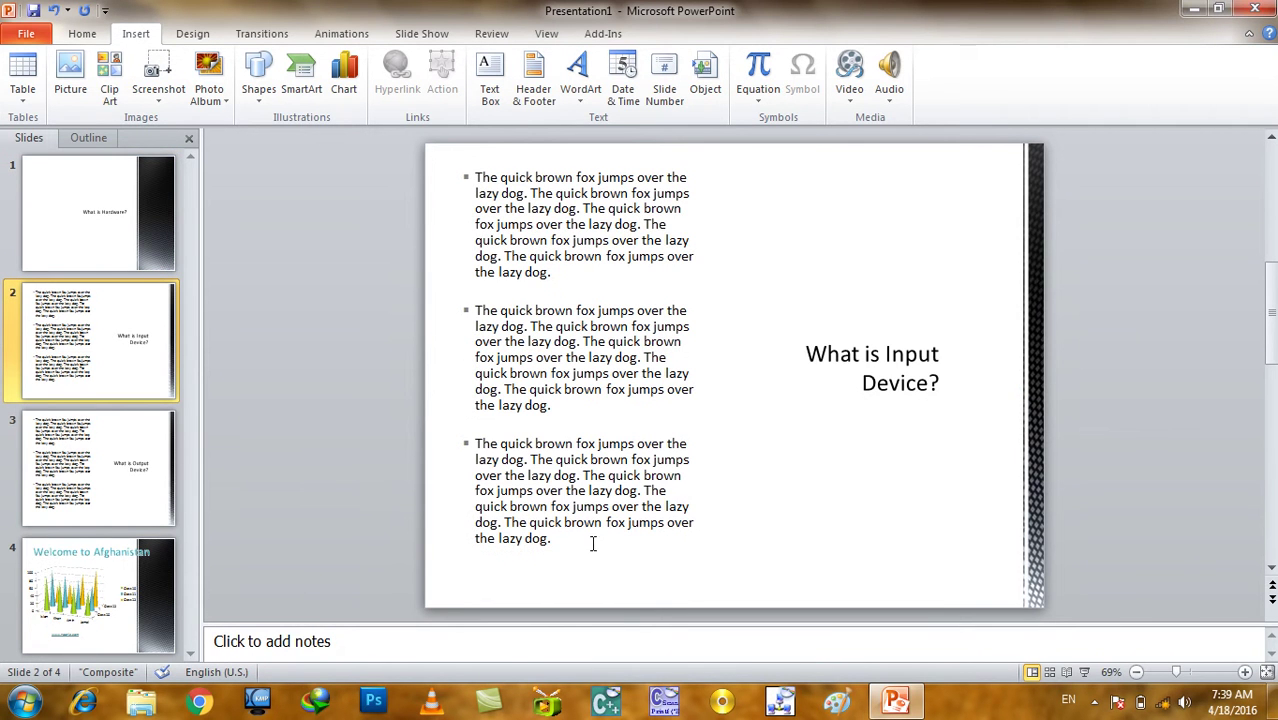
# - Add a new slide after the chart slide and delete both its placeholders
pyautogui.click(148, 628)
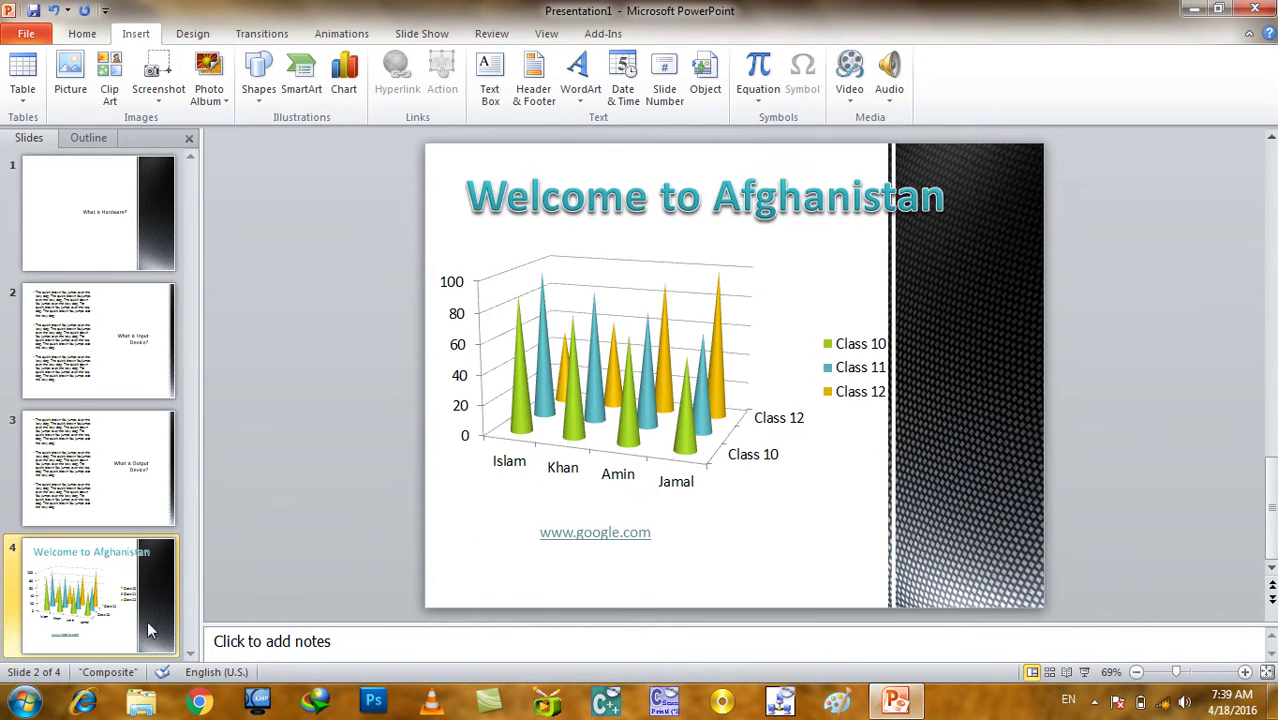
pyautogui.press('Return')
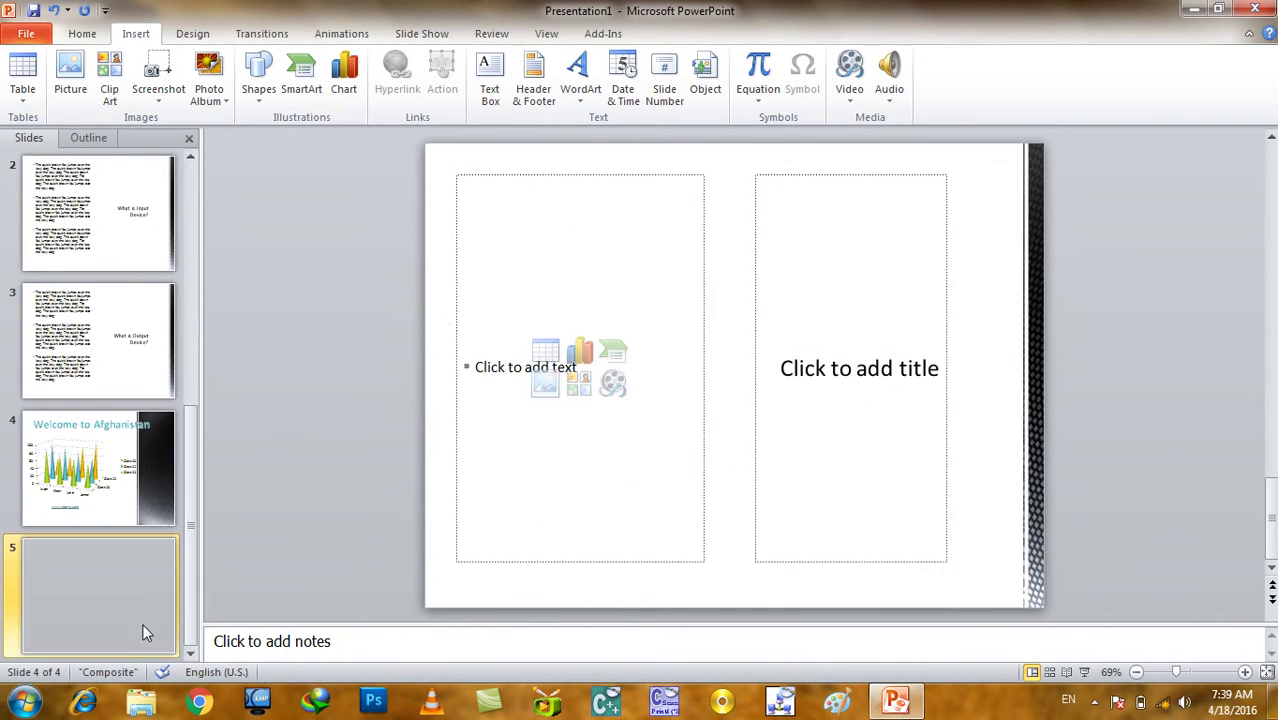
pyautogui.click(660, 177)
pyautogui.press('Escape')
pyautogui.press('Delete')
pyautogui.click(775, 178)
pyautogui.press('Delete')
# - Insert PepsiCo.ppt from Downloads as a linked object, then remove it again
pyautogui.click(705, 78)
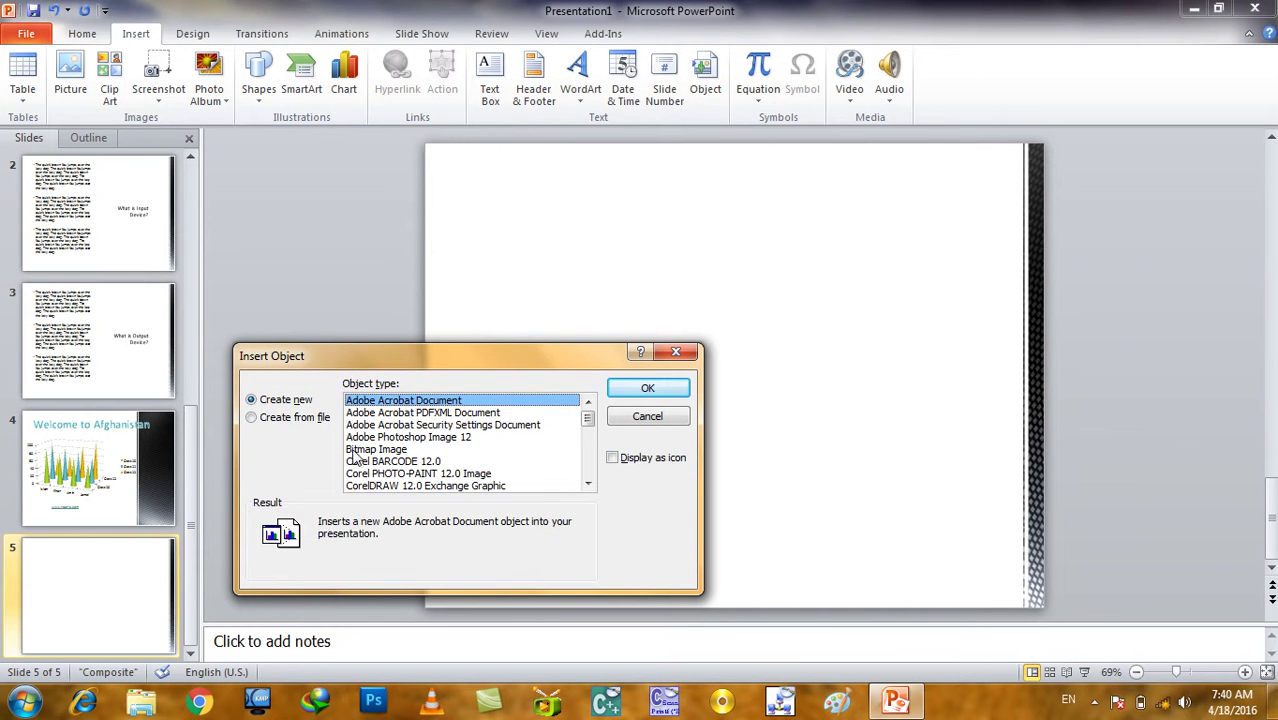
pyautogui.click(295, 418)
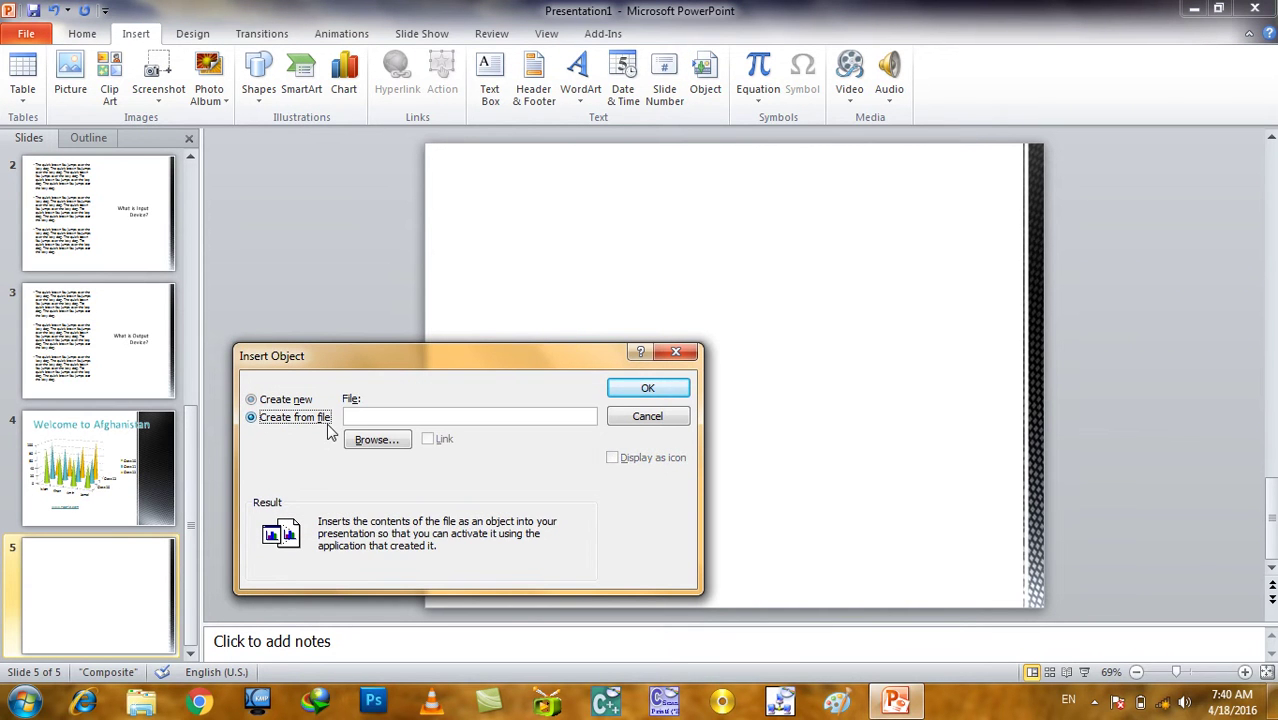
pyautogui.click(295, 403)
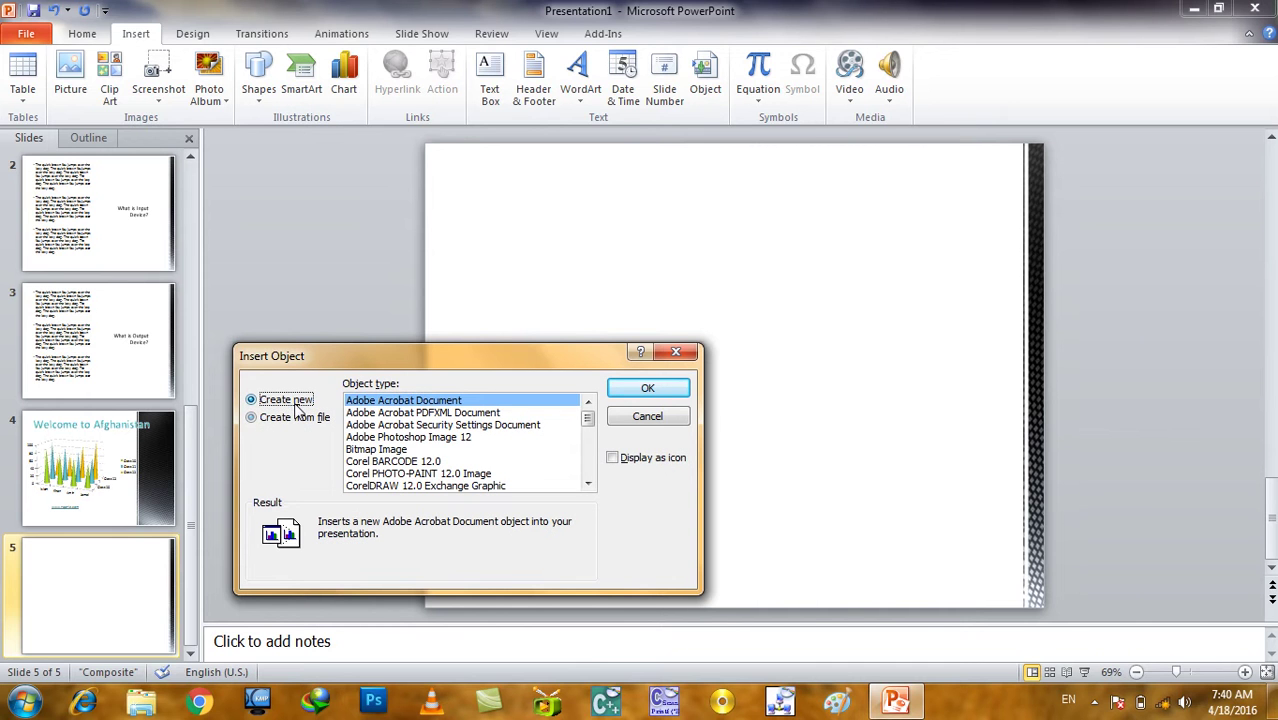
pyautogui.click(297, 420)
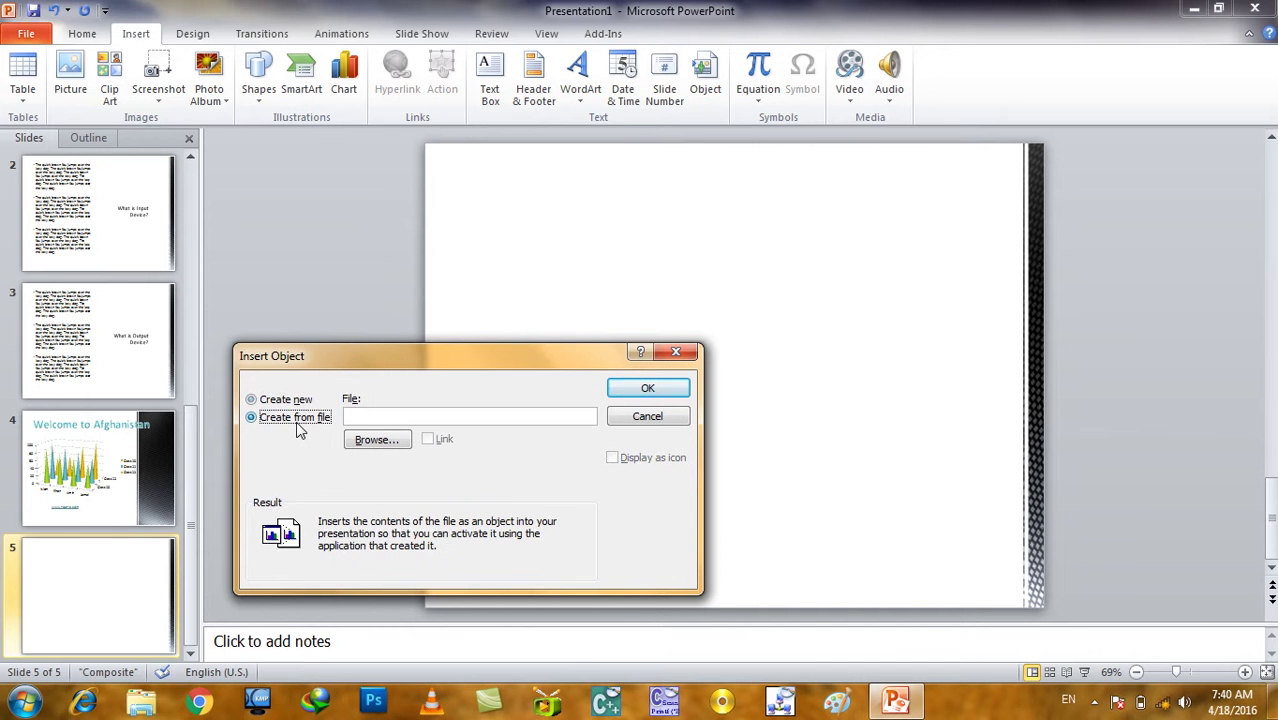
pyautogui.click(376, 440)
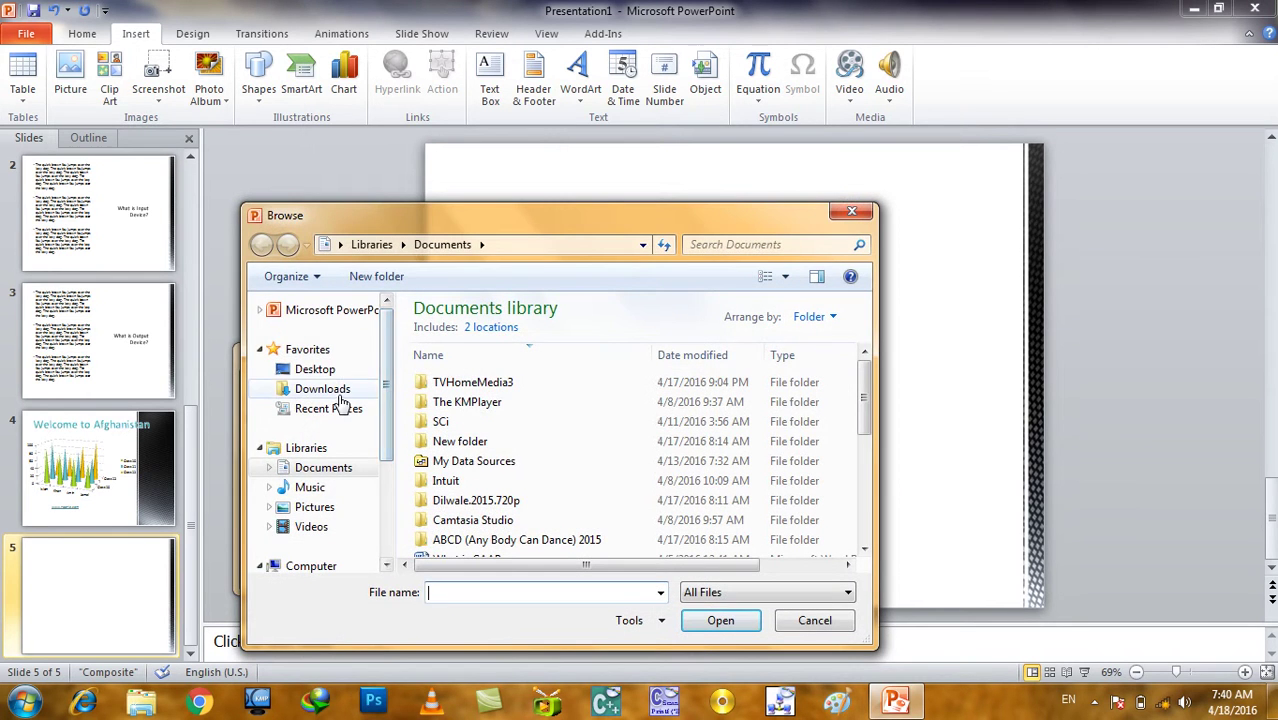
pyautogui.click(340, 392)
pyautogui.click(325, 370)
pyautogui.click(340, 392)
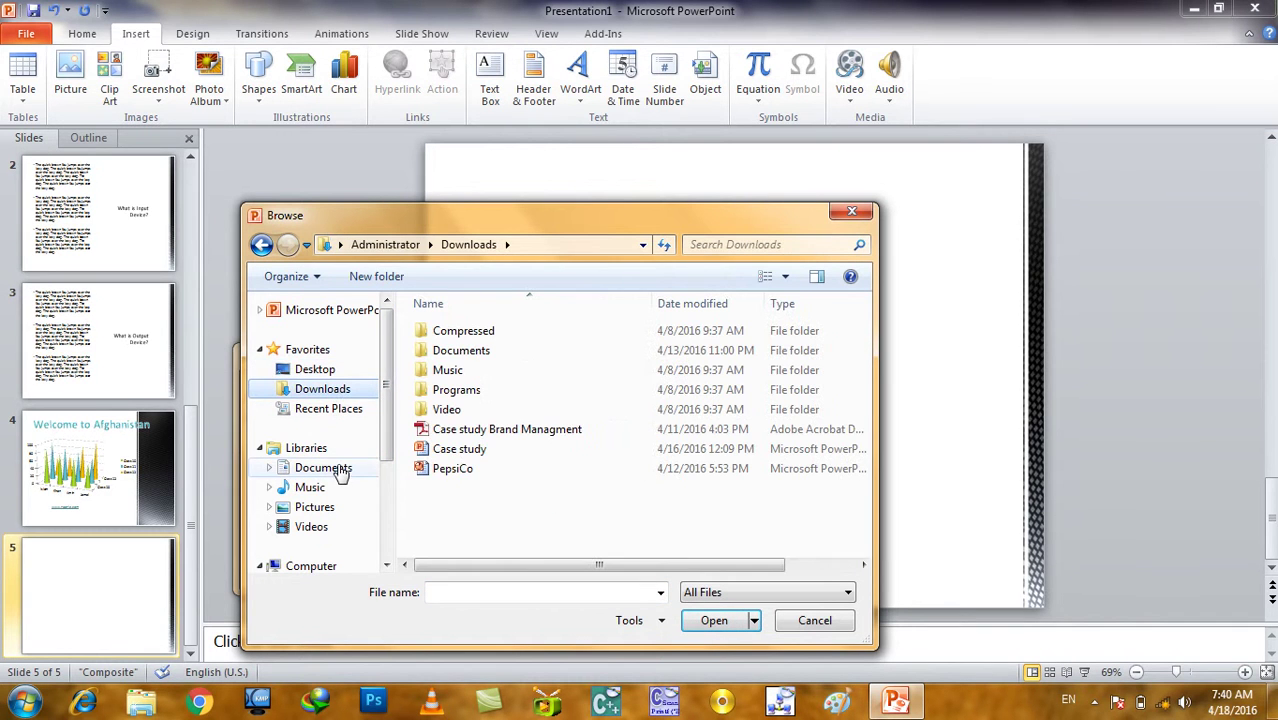
pyautogui.click(450, 470)
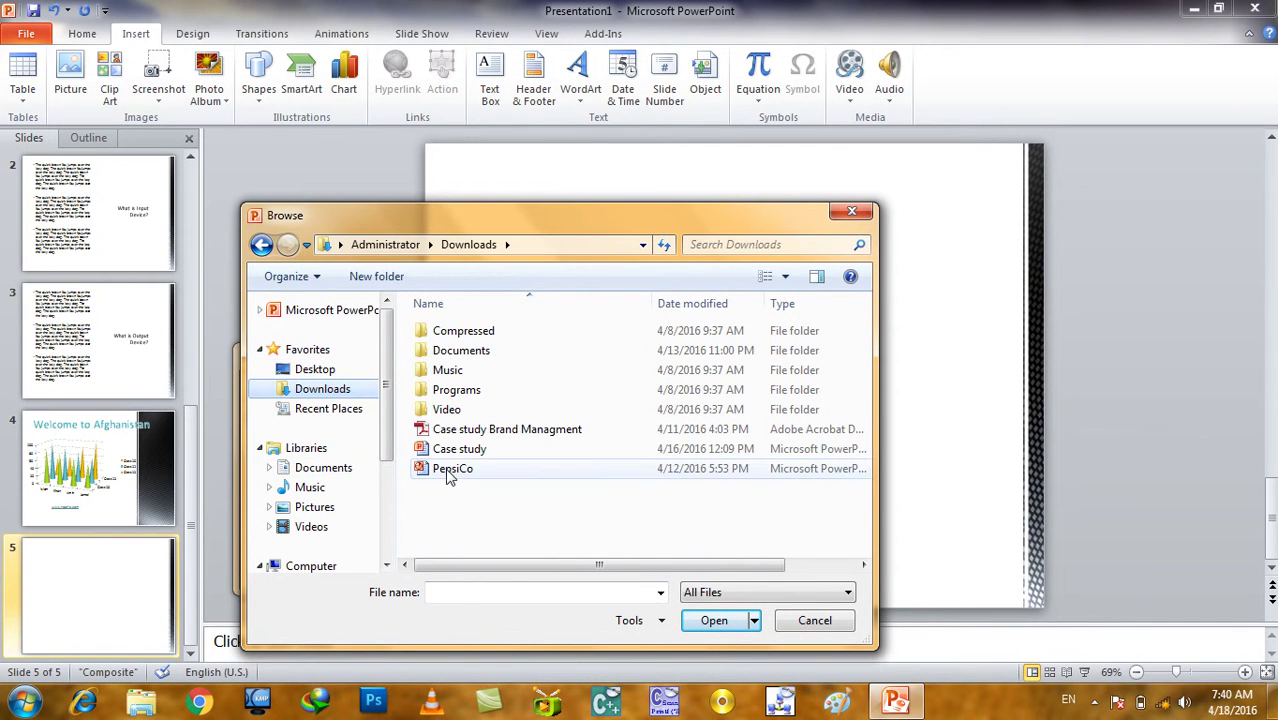
pyautogui.doubleClick(447, 470)
pyautogui.click(429, 439)
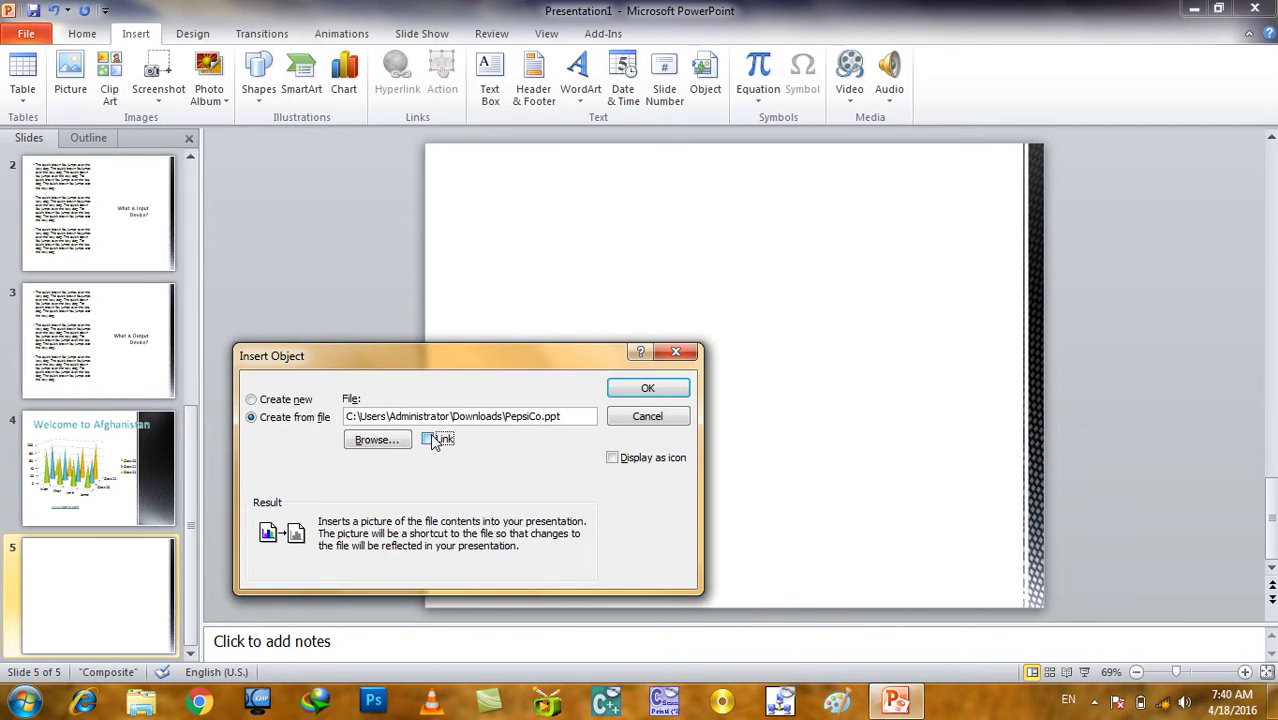
pyautogui.click(644, 388)
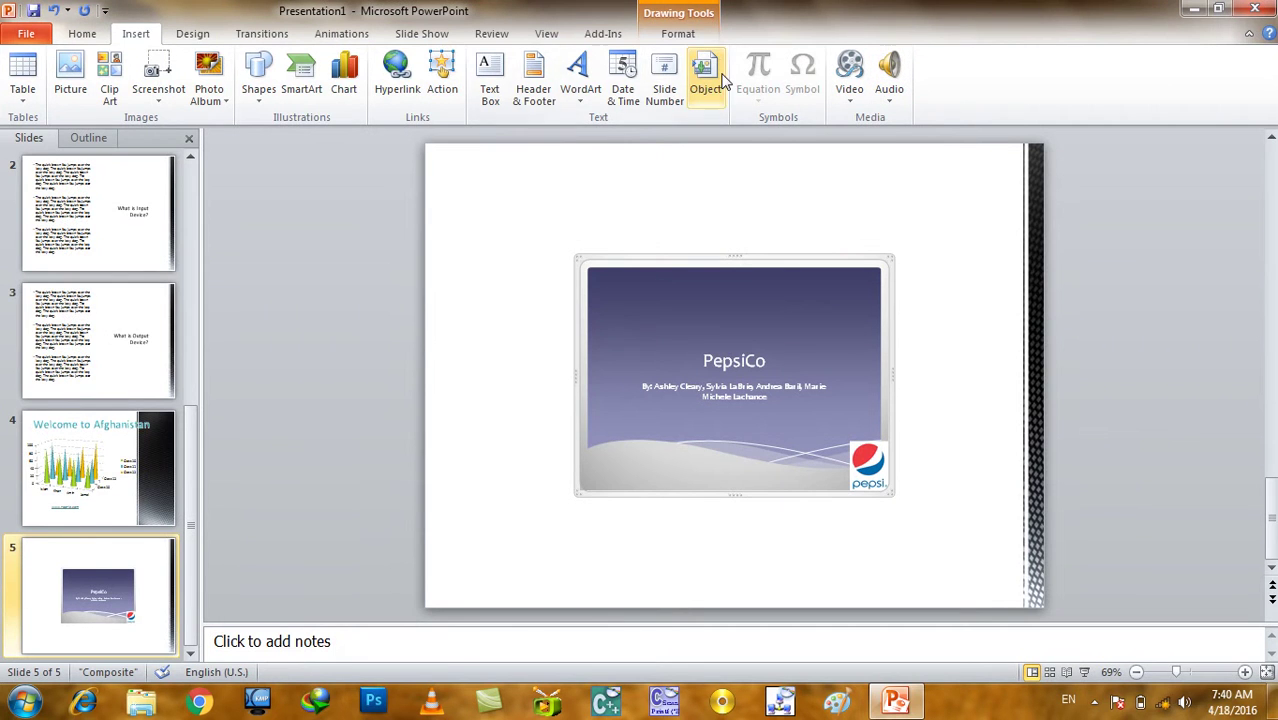
pyautogui.press('Delete')
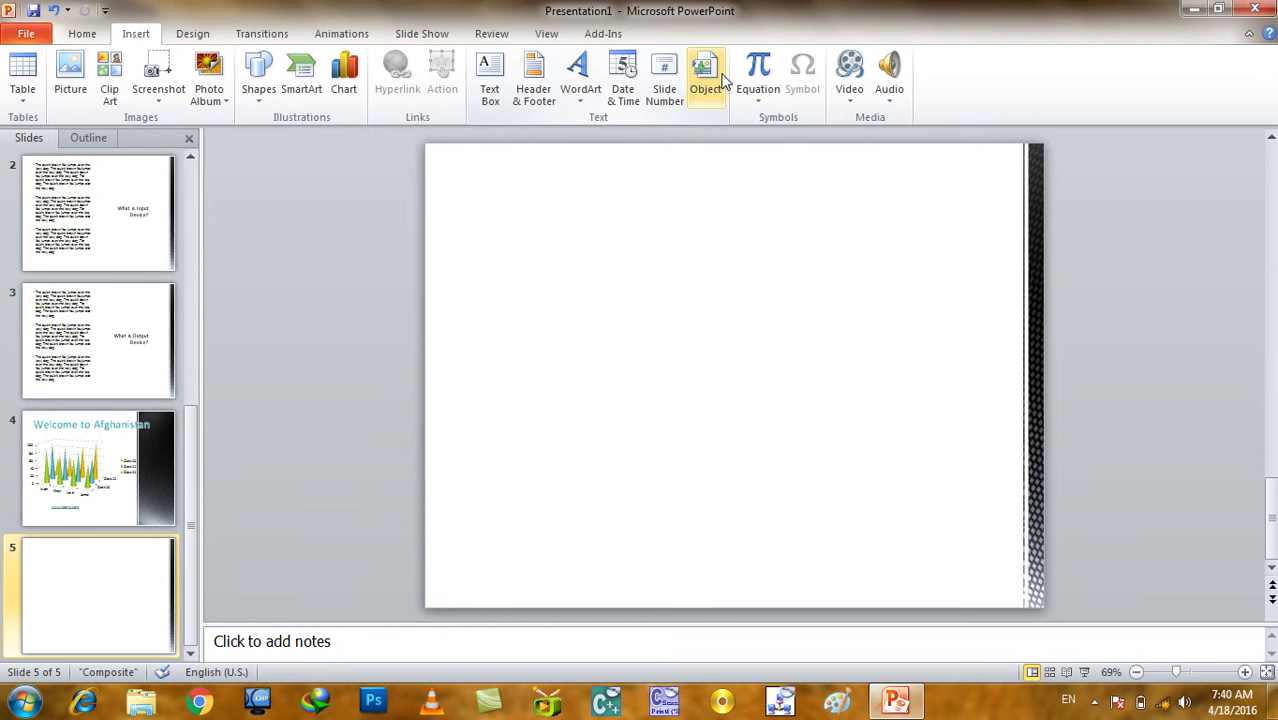
# - Switch to slide 3 and add a new line after 'Device?' in the title
pyautogui.click(758, 92)
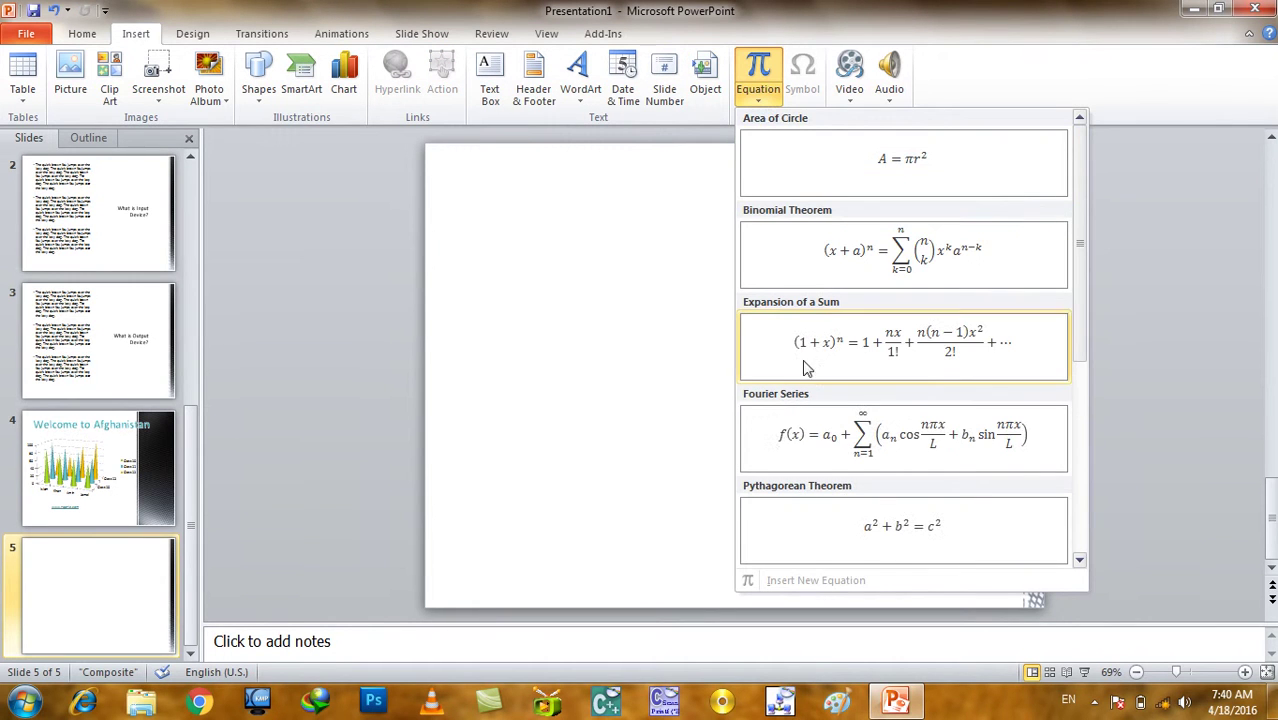
pyautogui.scroll(-3, 965, 338)
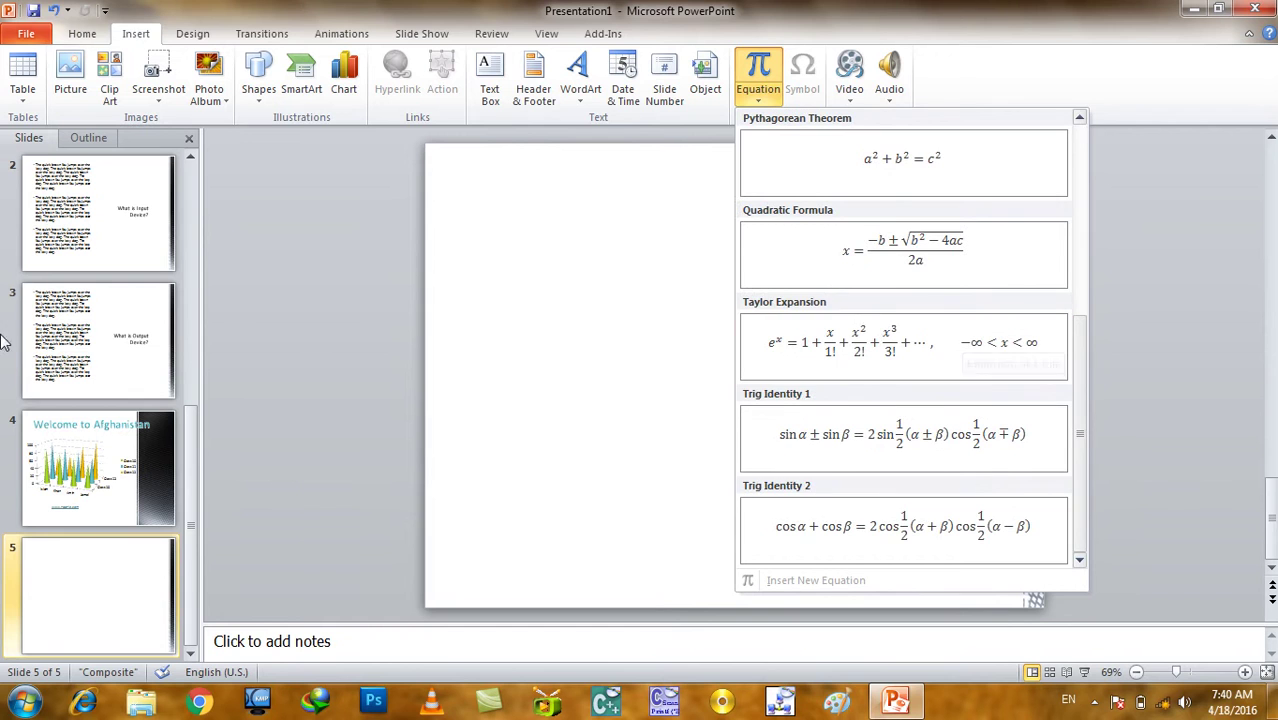
pyautogui.click(68, 366)
pyautogui.click(100, 345)
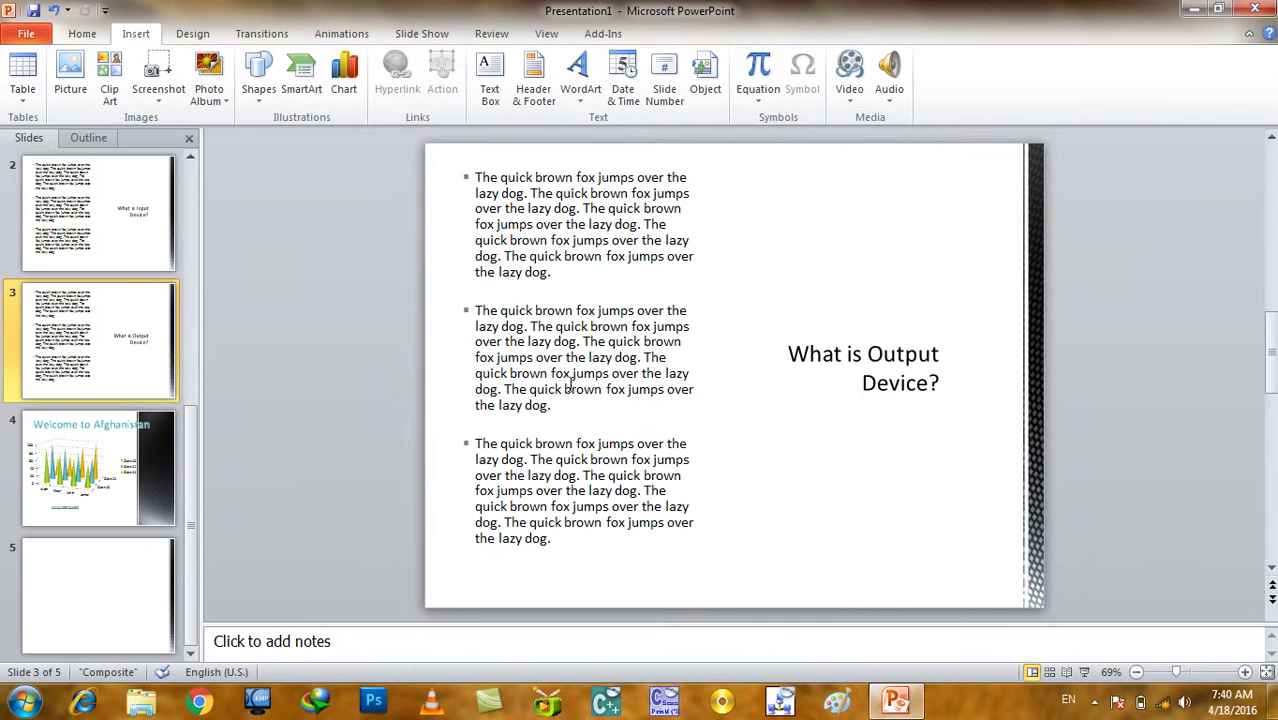
pyautogui.click(838, 362)
pyautogui.click(840, 400)
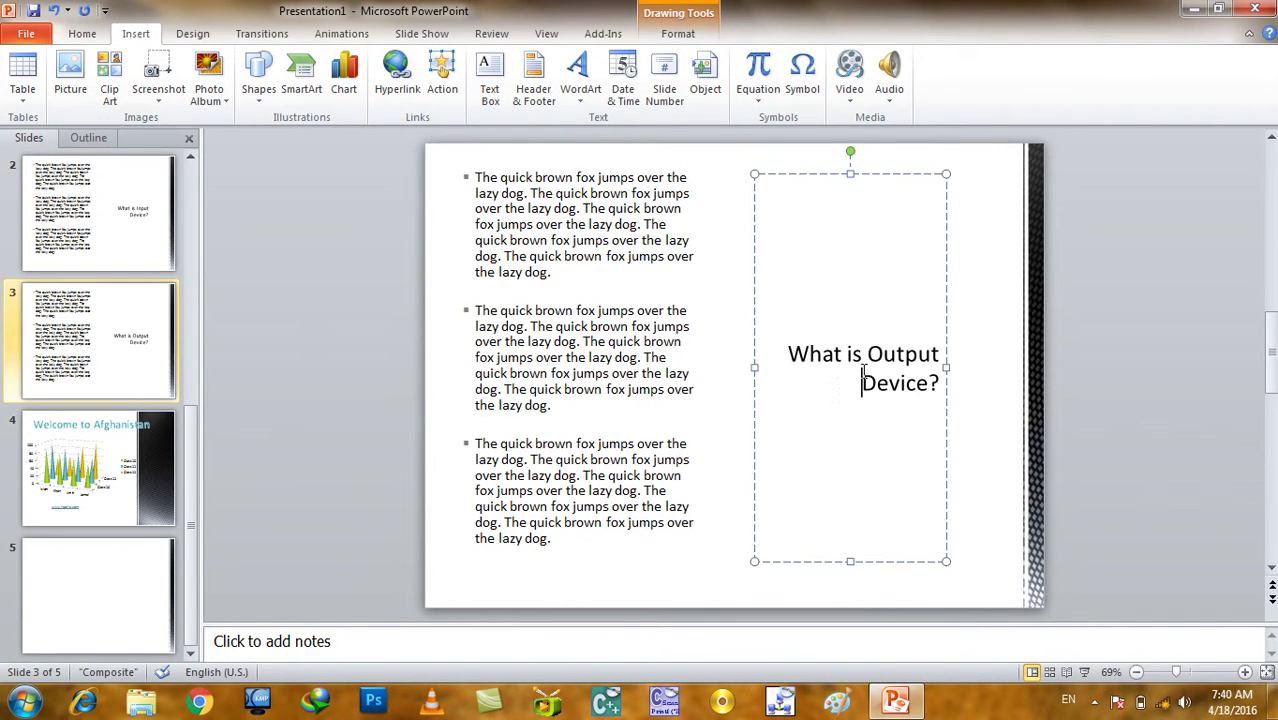
pyautogui.click(940, 383)
pyautogui.press('Return')
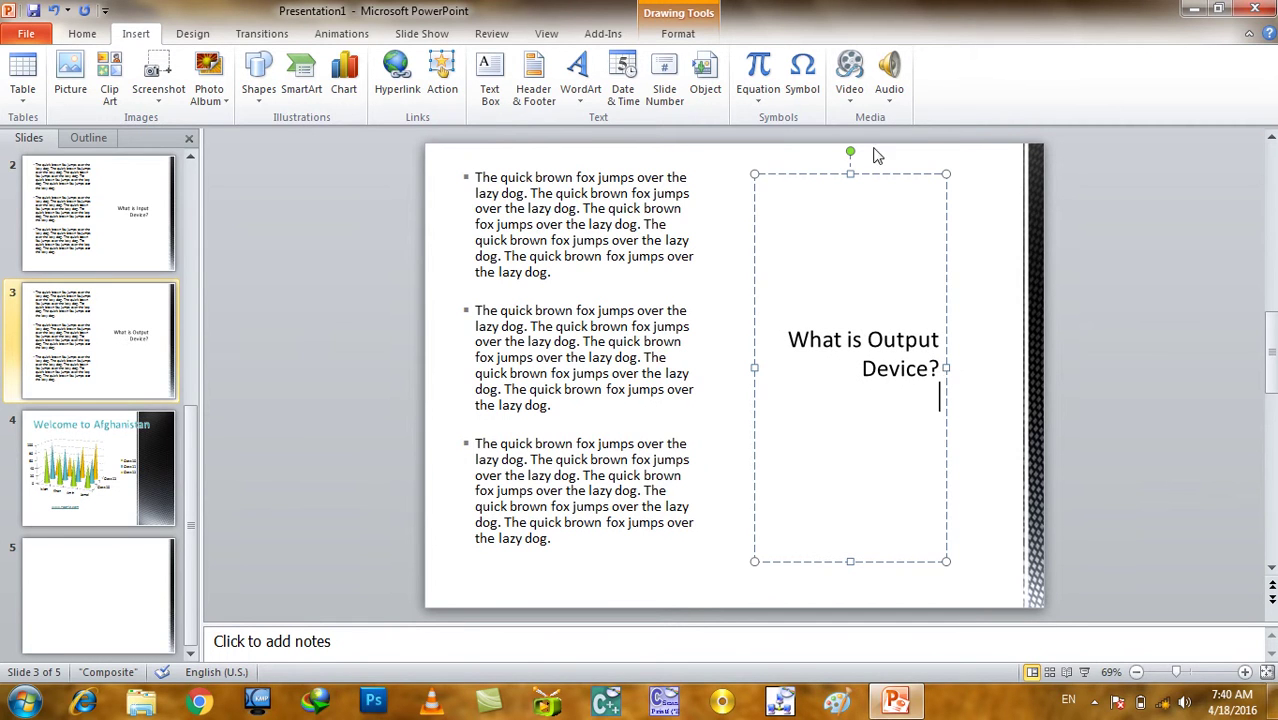
# - Browse the built-in equation gallery and close it without inserting anything
pyautogui.click(762, 101)
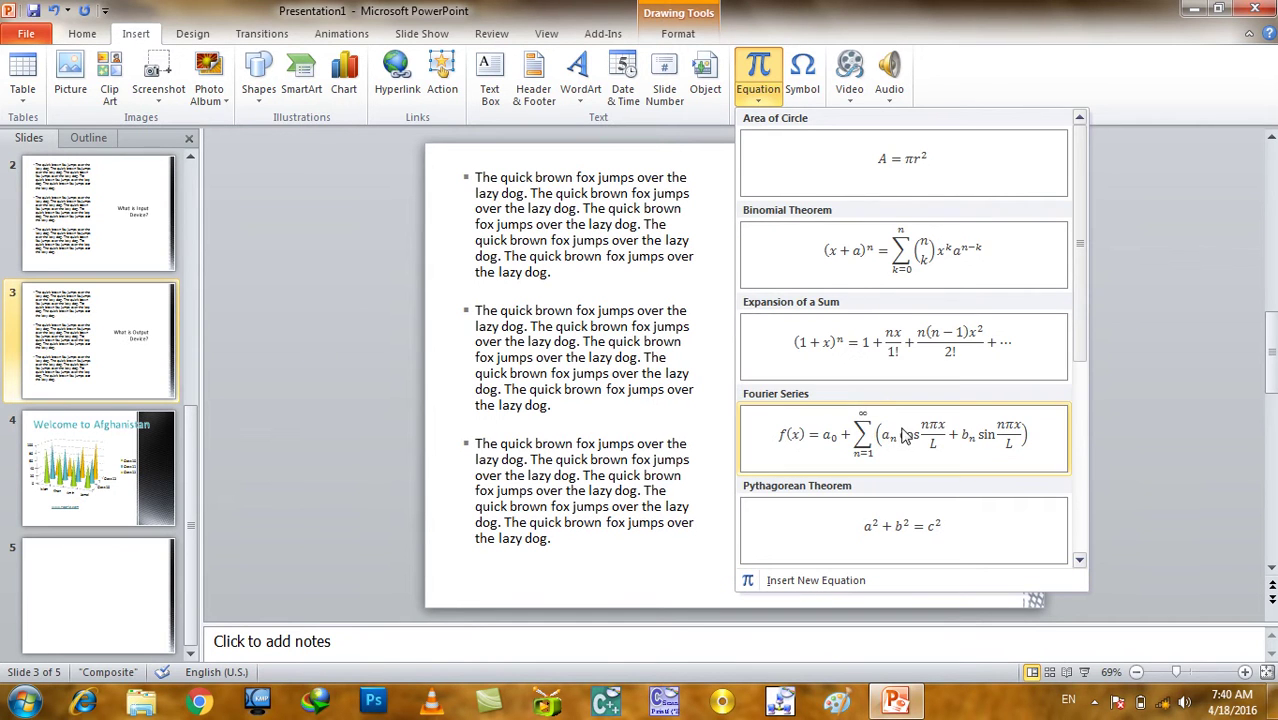
pyautogui.scroll(-3, 882, 402)
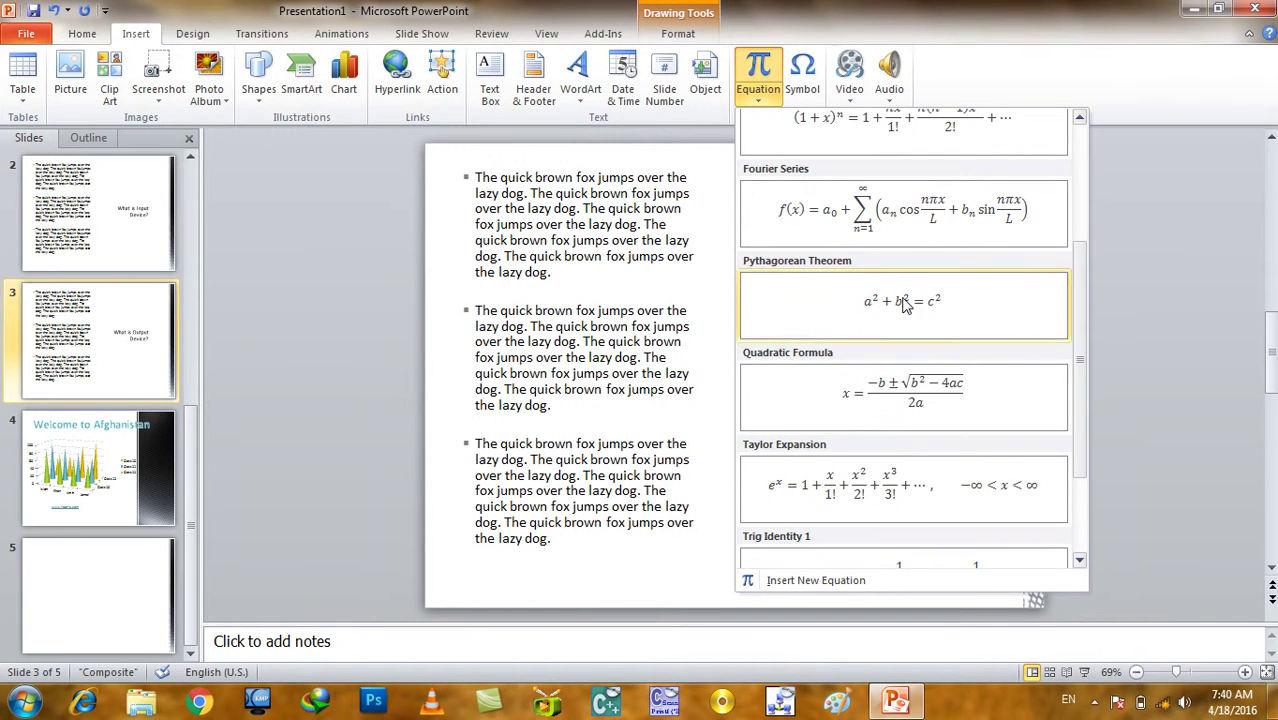
pyautogui.scroll(3, 902, 300)
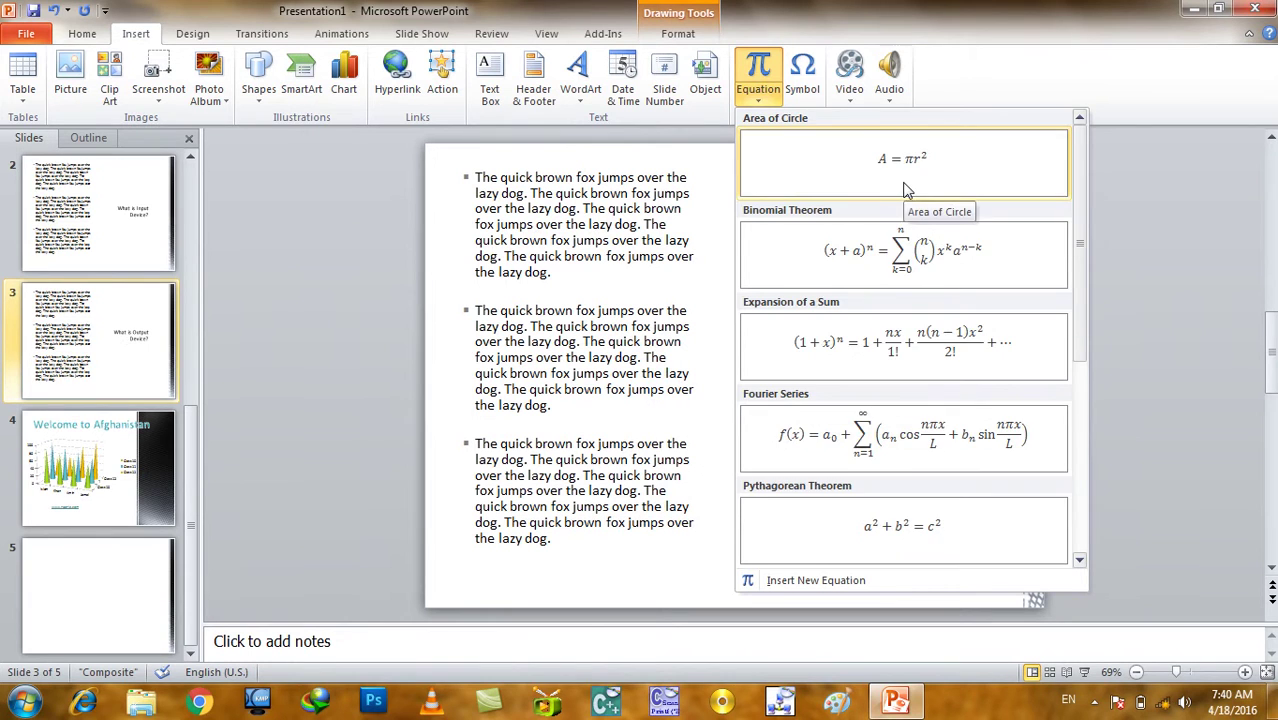
pyautogui.scroll(-3, 905, 190)
pyautogui.scroll(3, 911, 145)
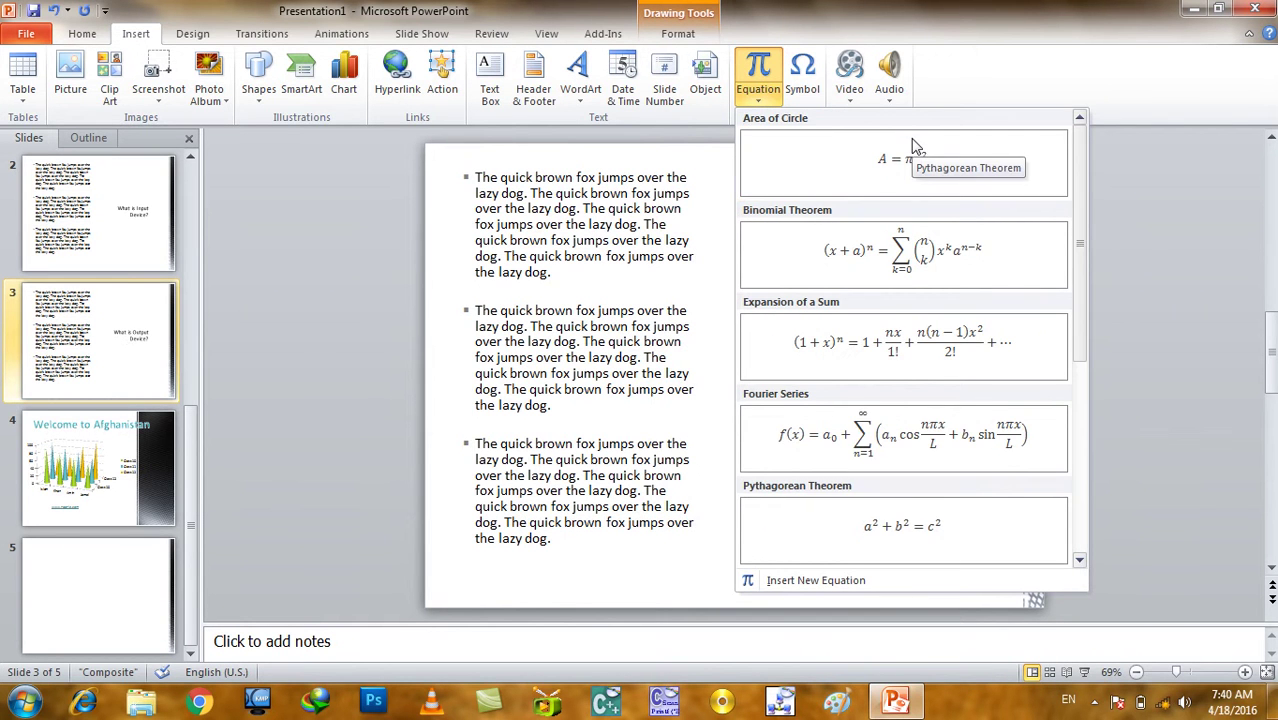
pyautogui.scroll(-3, 944, 187)
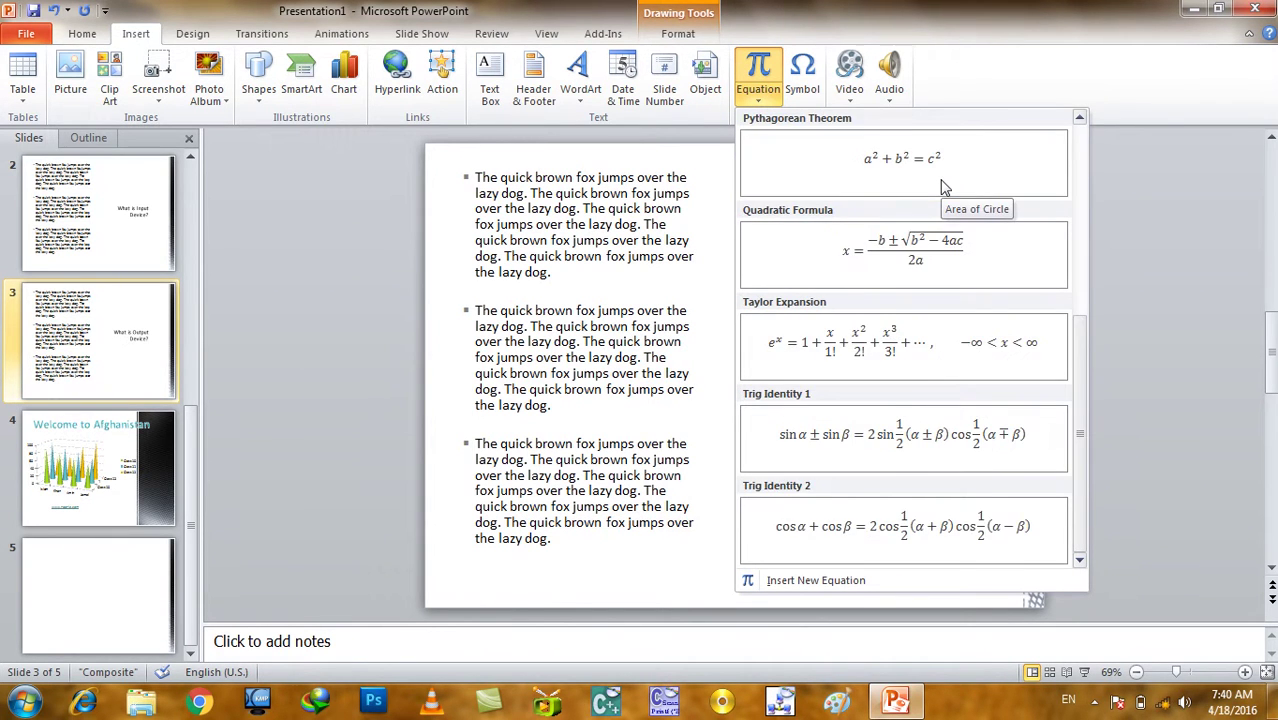
pyautogui.scroll(3, 944, 187)
pyautogui.scroll(-3, 944, 187)
pyautogui.scroll(3, 944, 183)
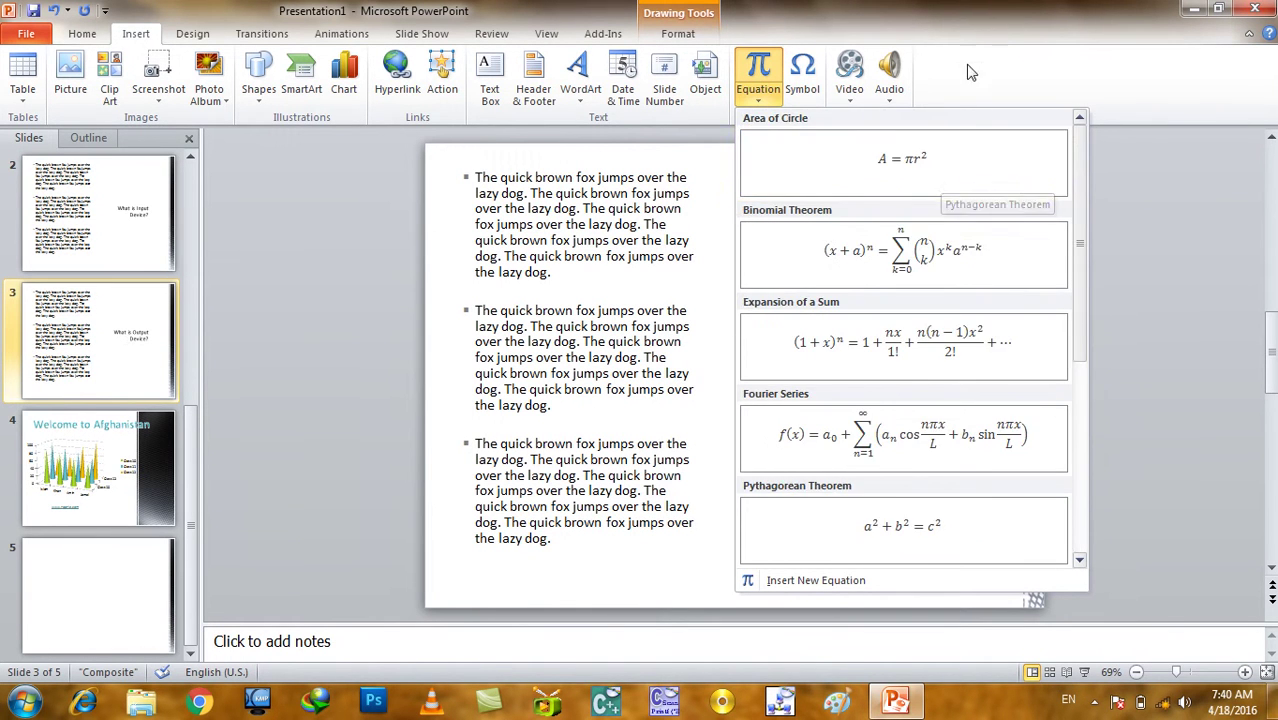
pyautogui.press('Escape')
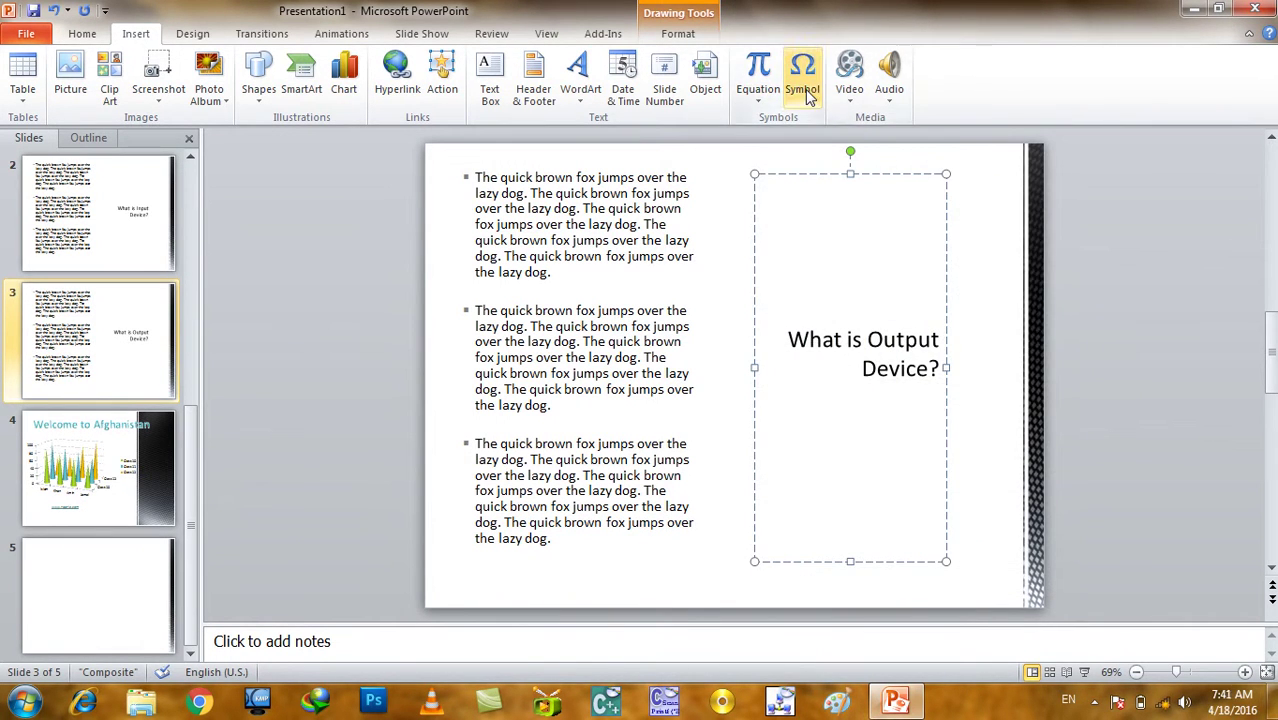
# - Insert the double exclamation mark symbol (203C) below the title, then browse the audio and video options
pyautogui.click(805, 89)
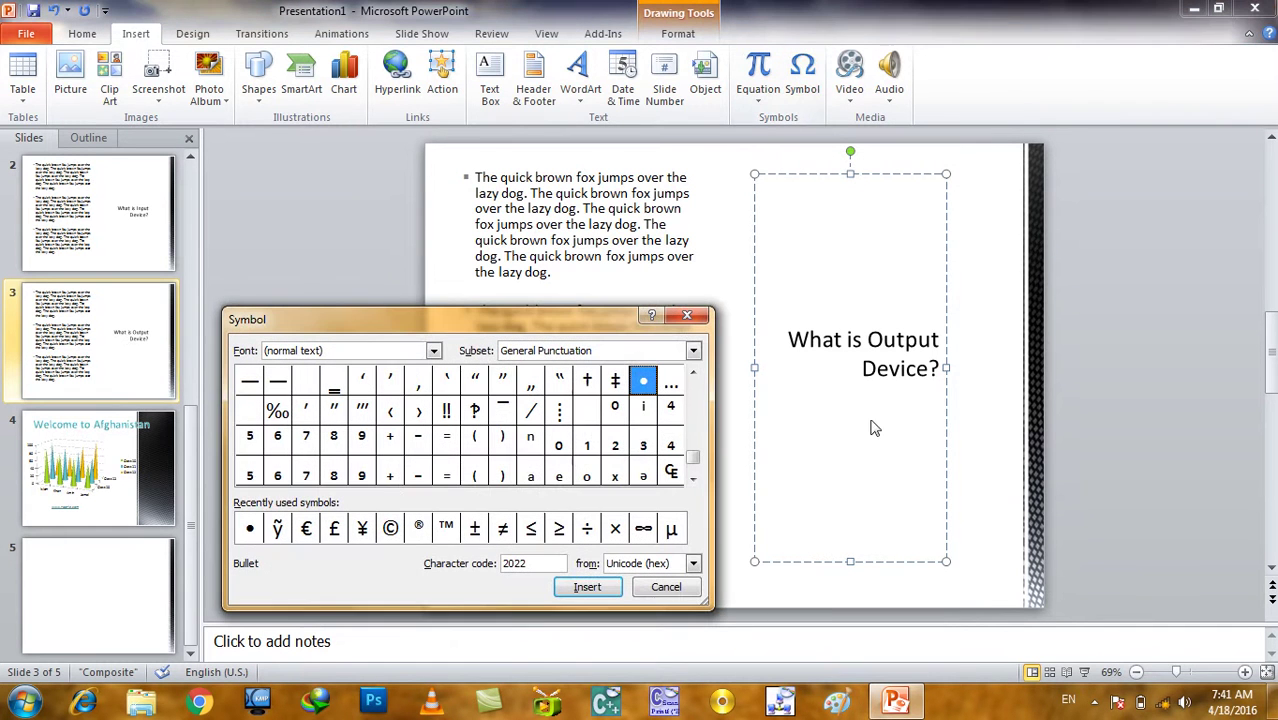
pyautogui.click(475, 412)
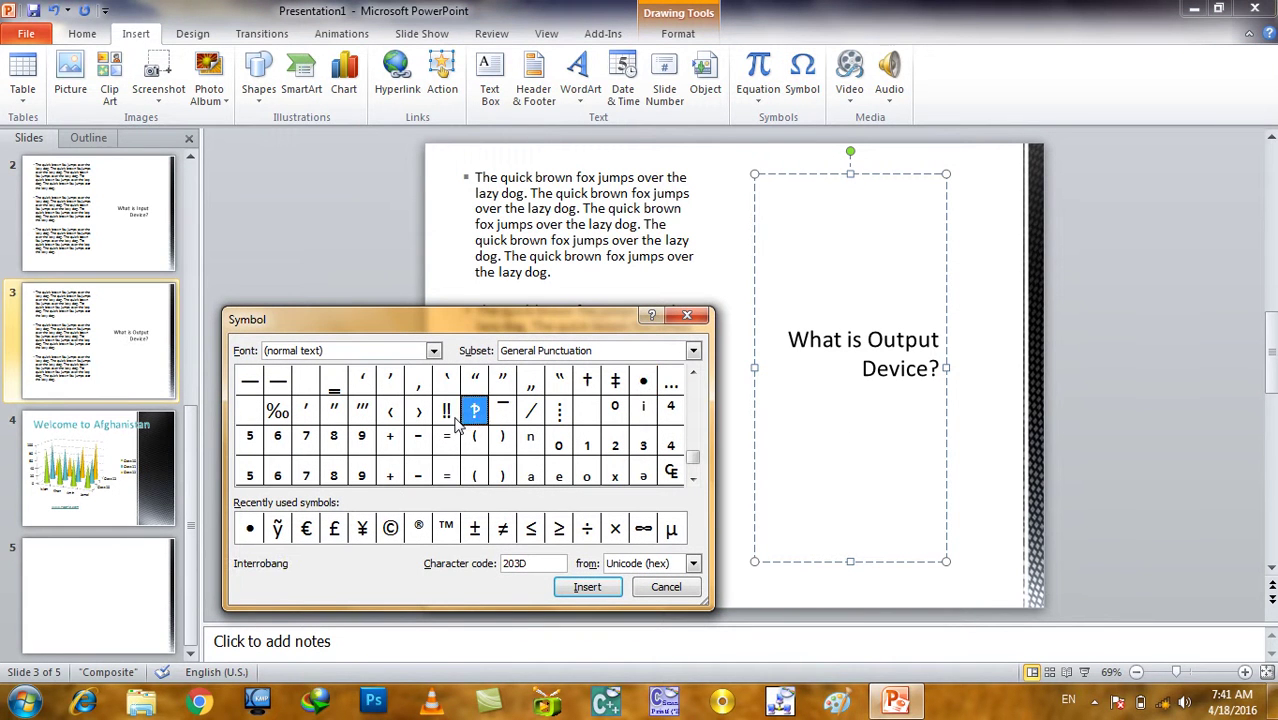
pyautogui.click(450, 416)
pyautogui.click(588, 587)
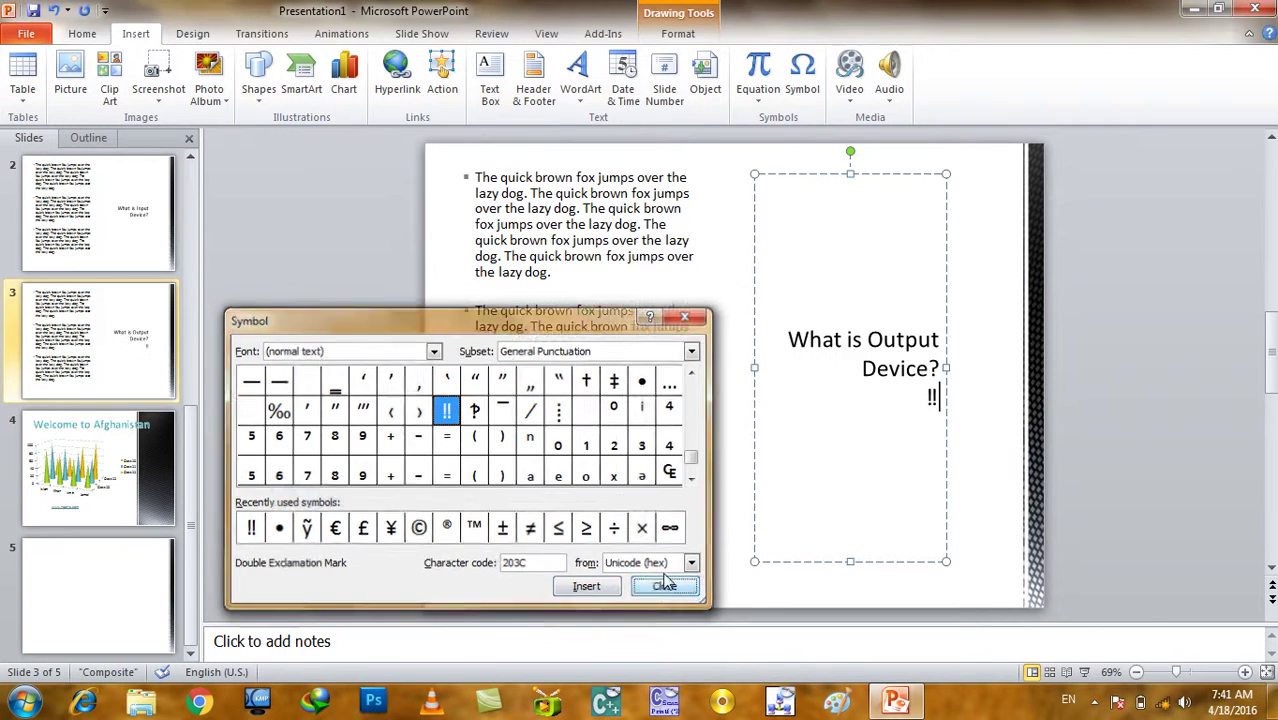
pyautogui.click(889, 92)
pyautogui.click(1076, 341)
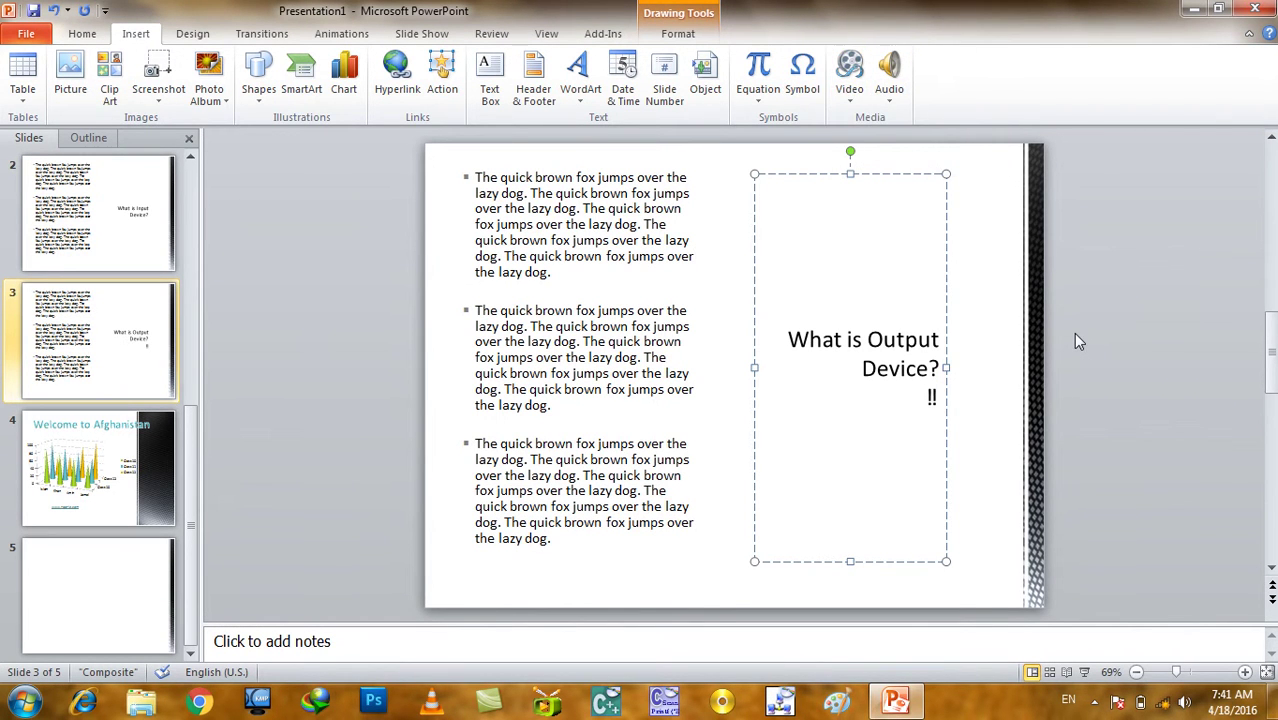